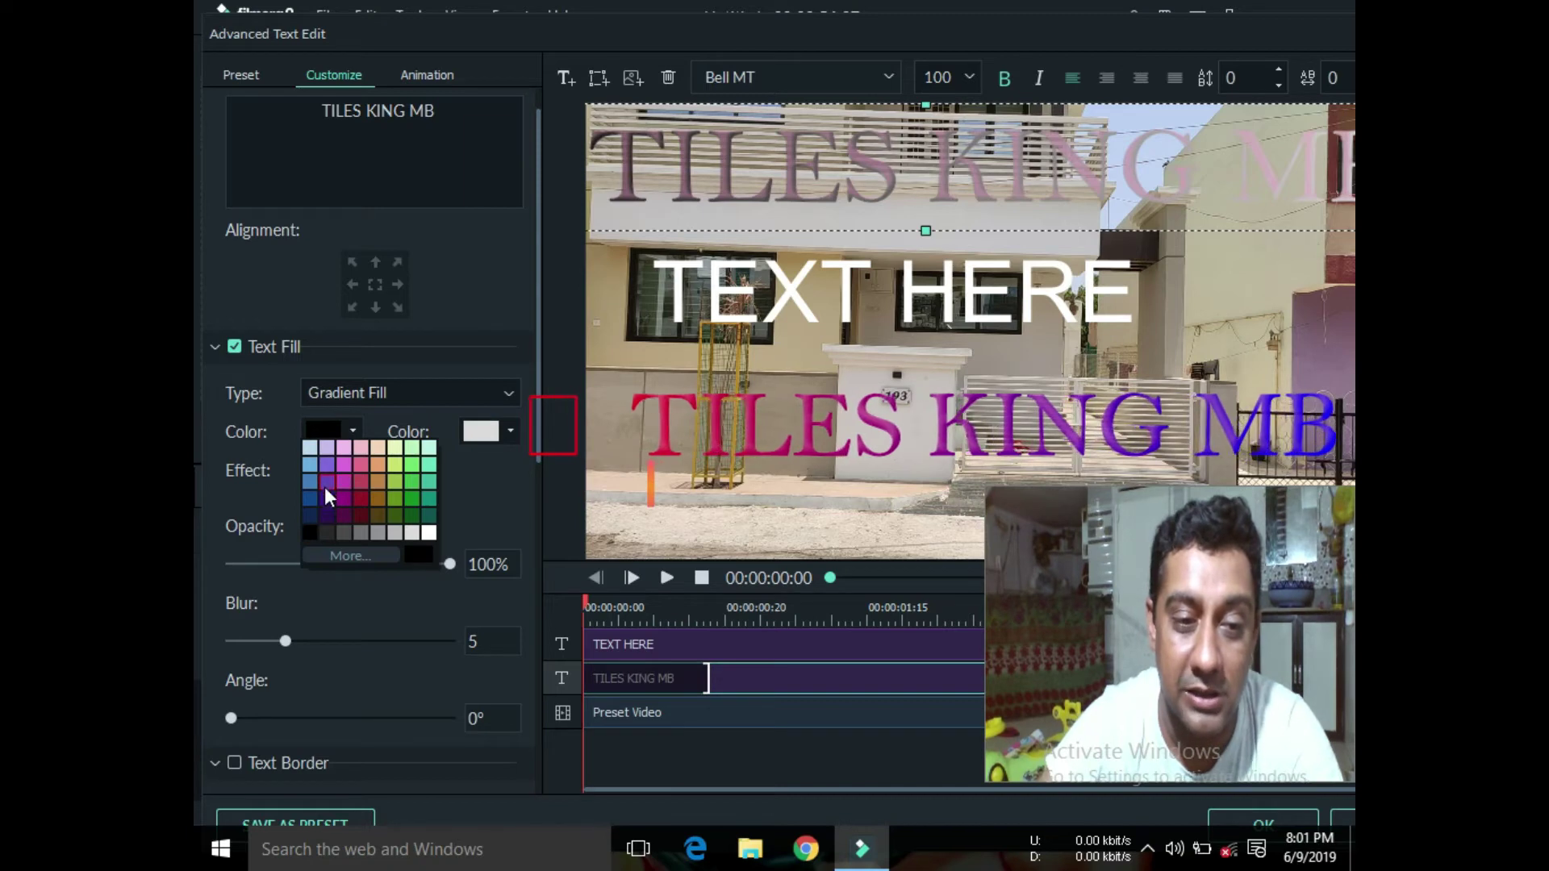
Step: Set the first gradient fill colour of the TILES KING MB text to blue #0000ff
left_click(387, 555)
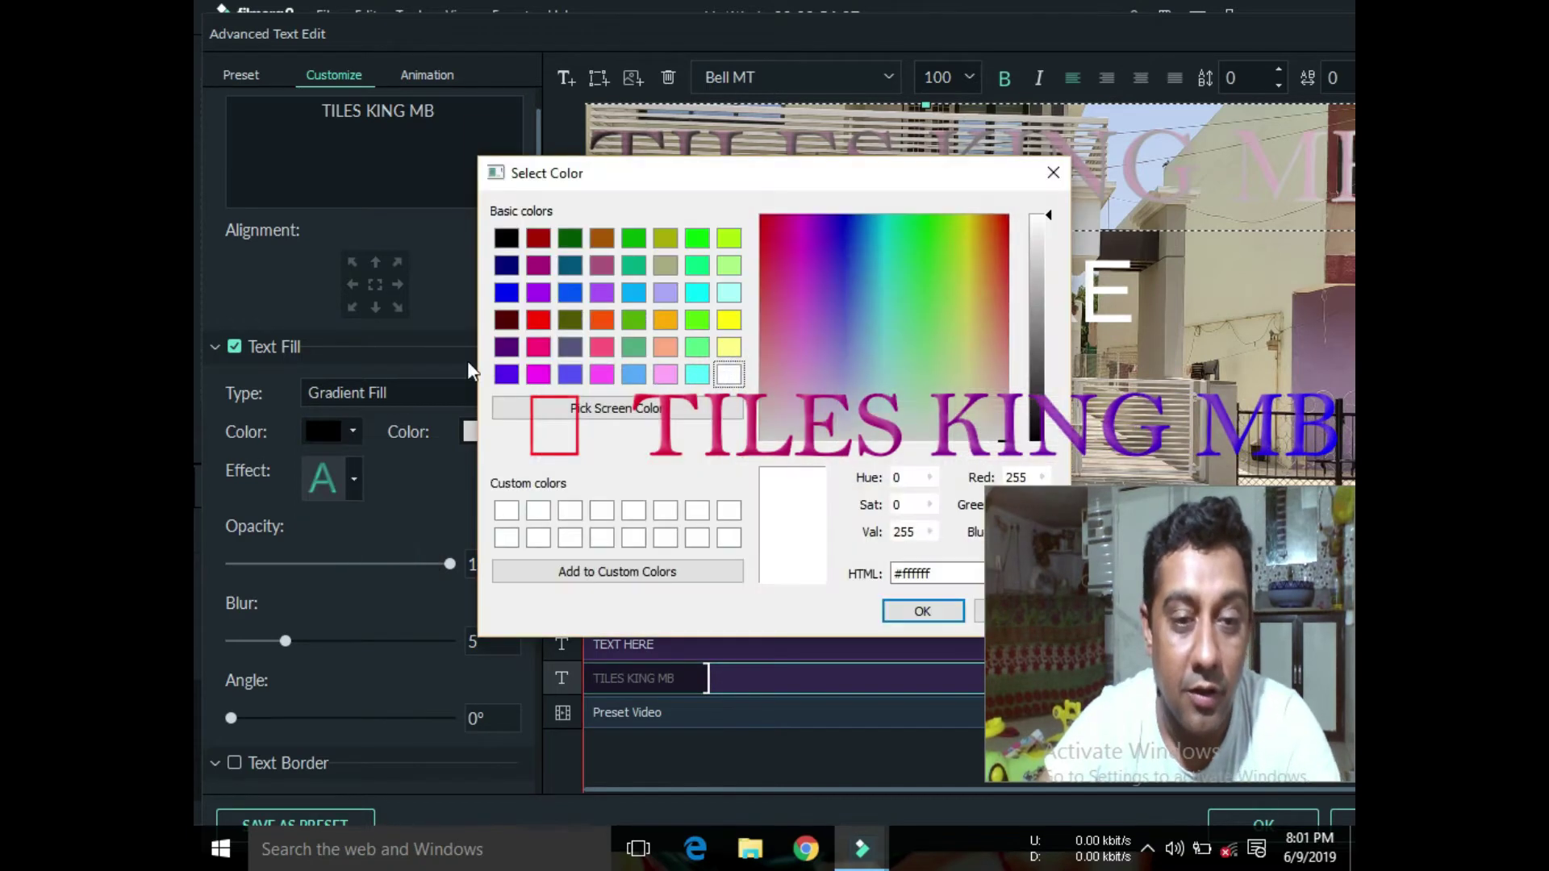
left_click(502, 291)
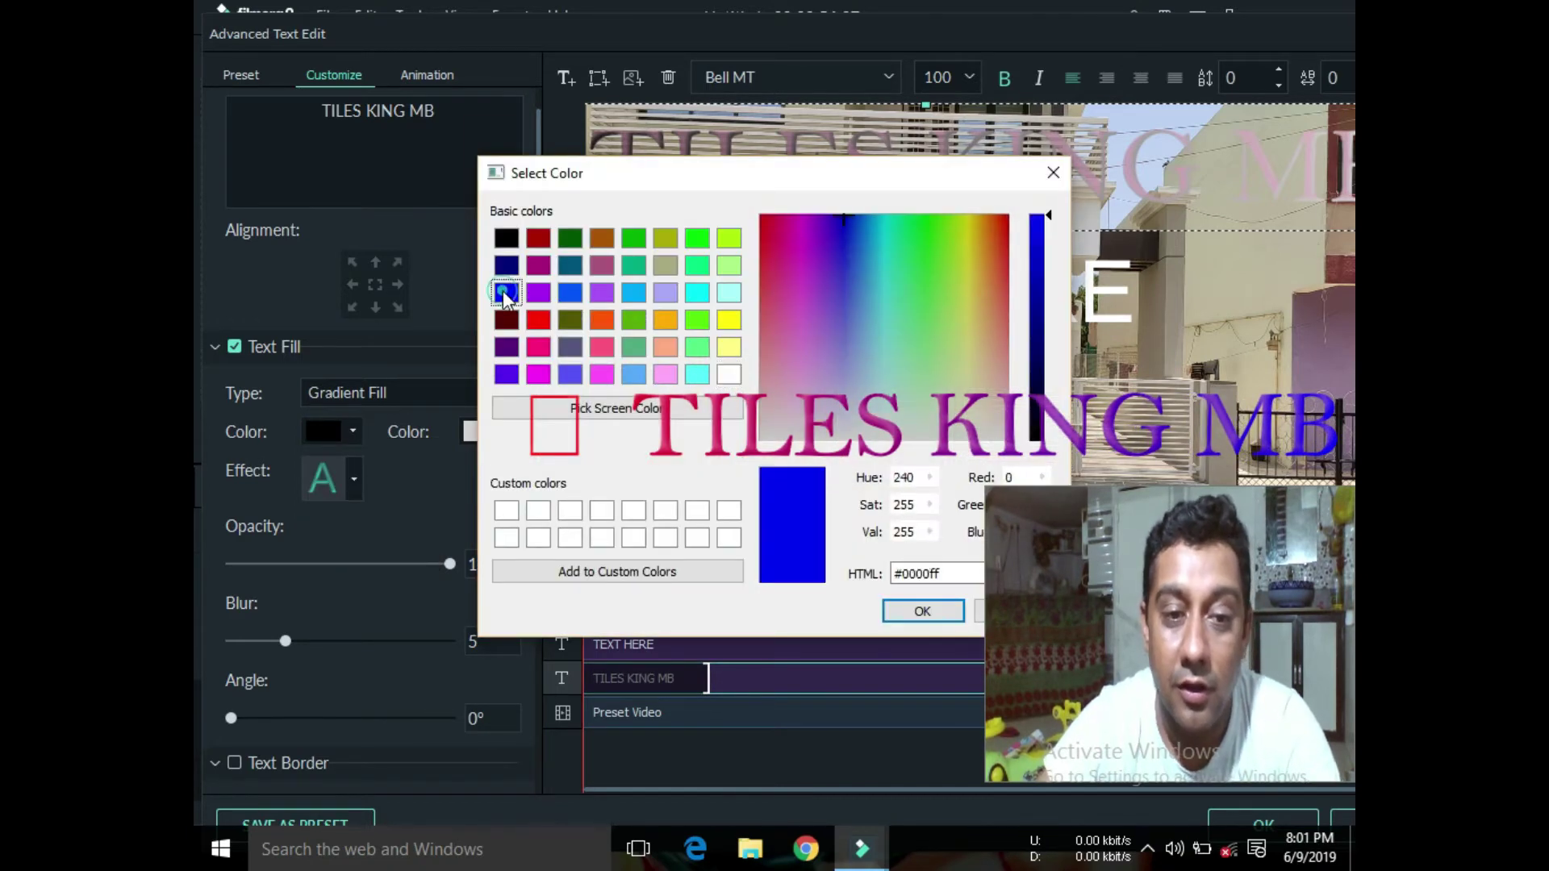
left_click(891, 607)
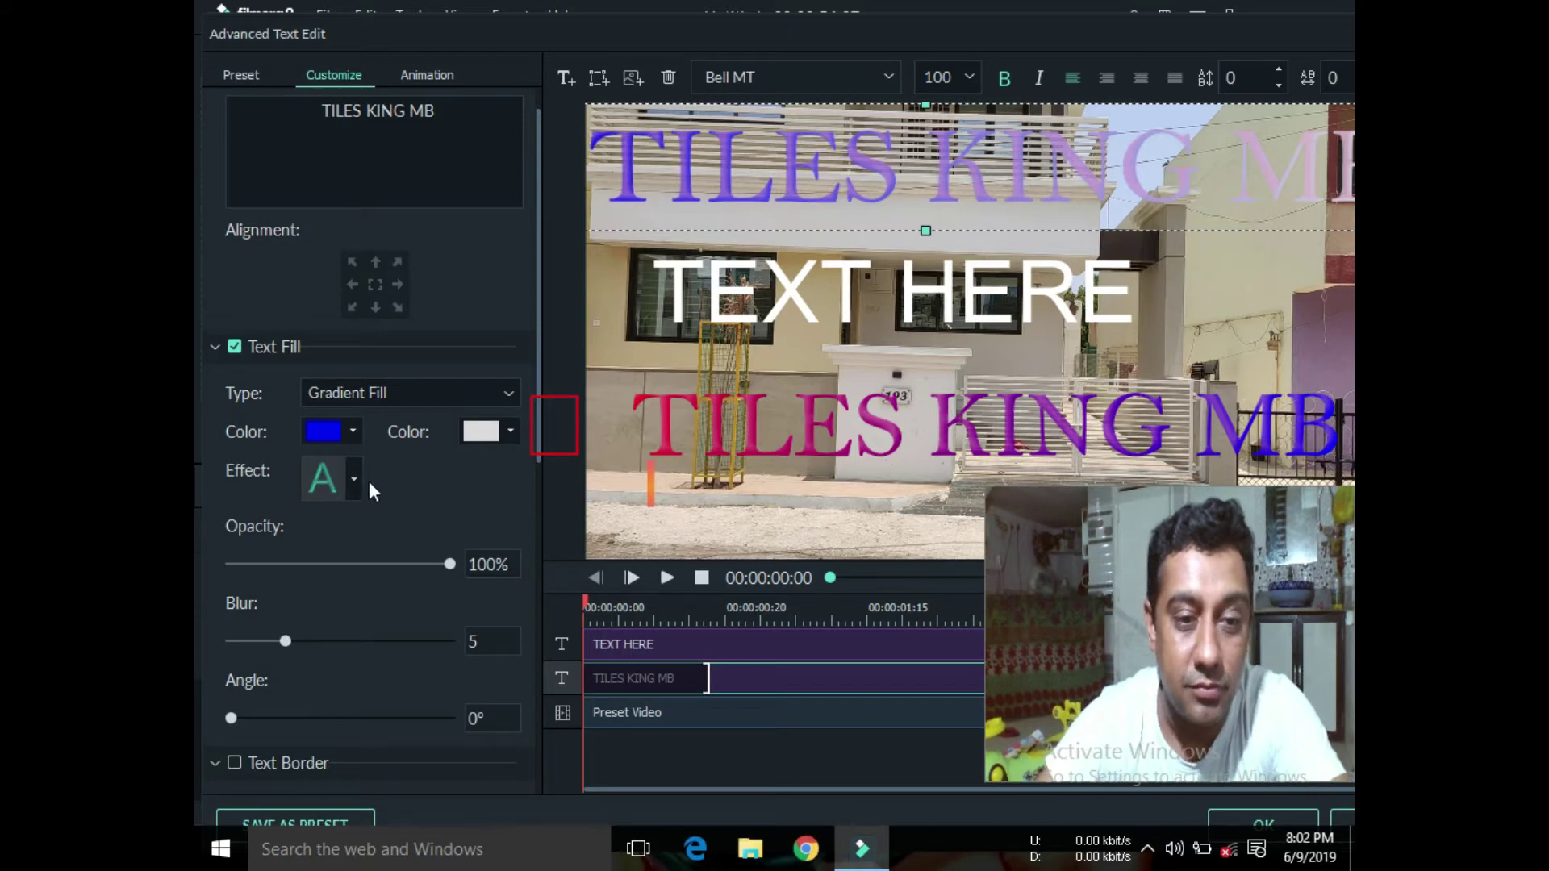
Step: Align the TILES KING MB text to the bottom-right of the video frame
scroll(540, 414, "up", 2)
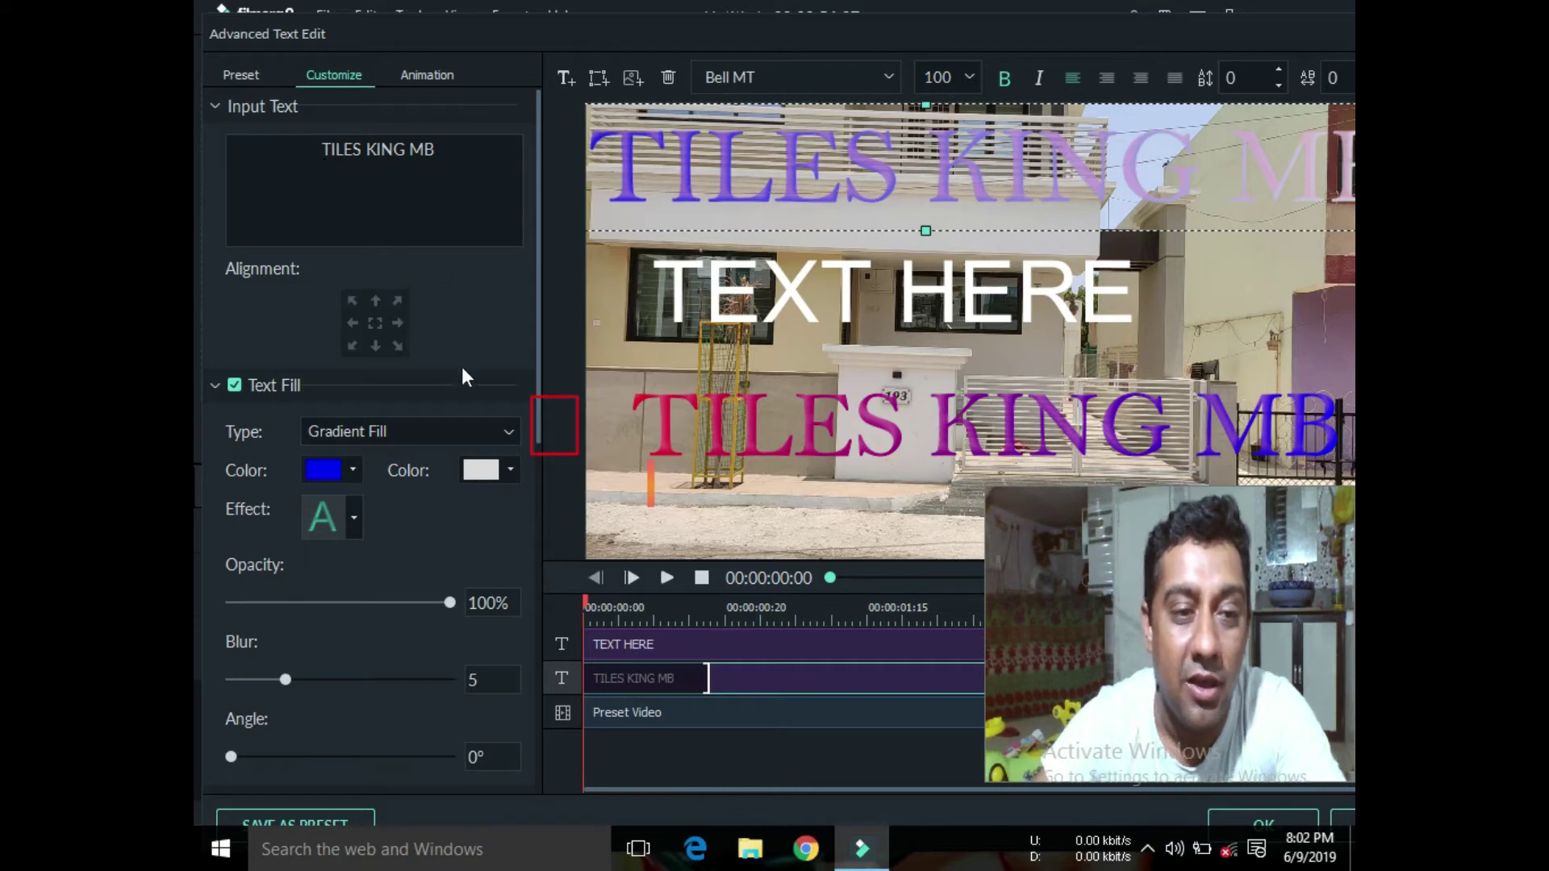
scroll(539, 350, "down", 1)
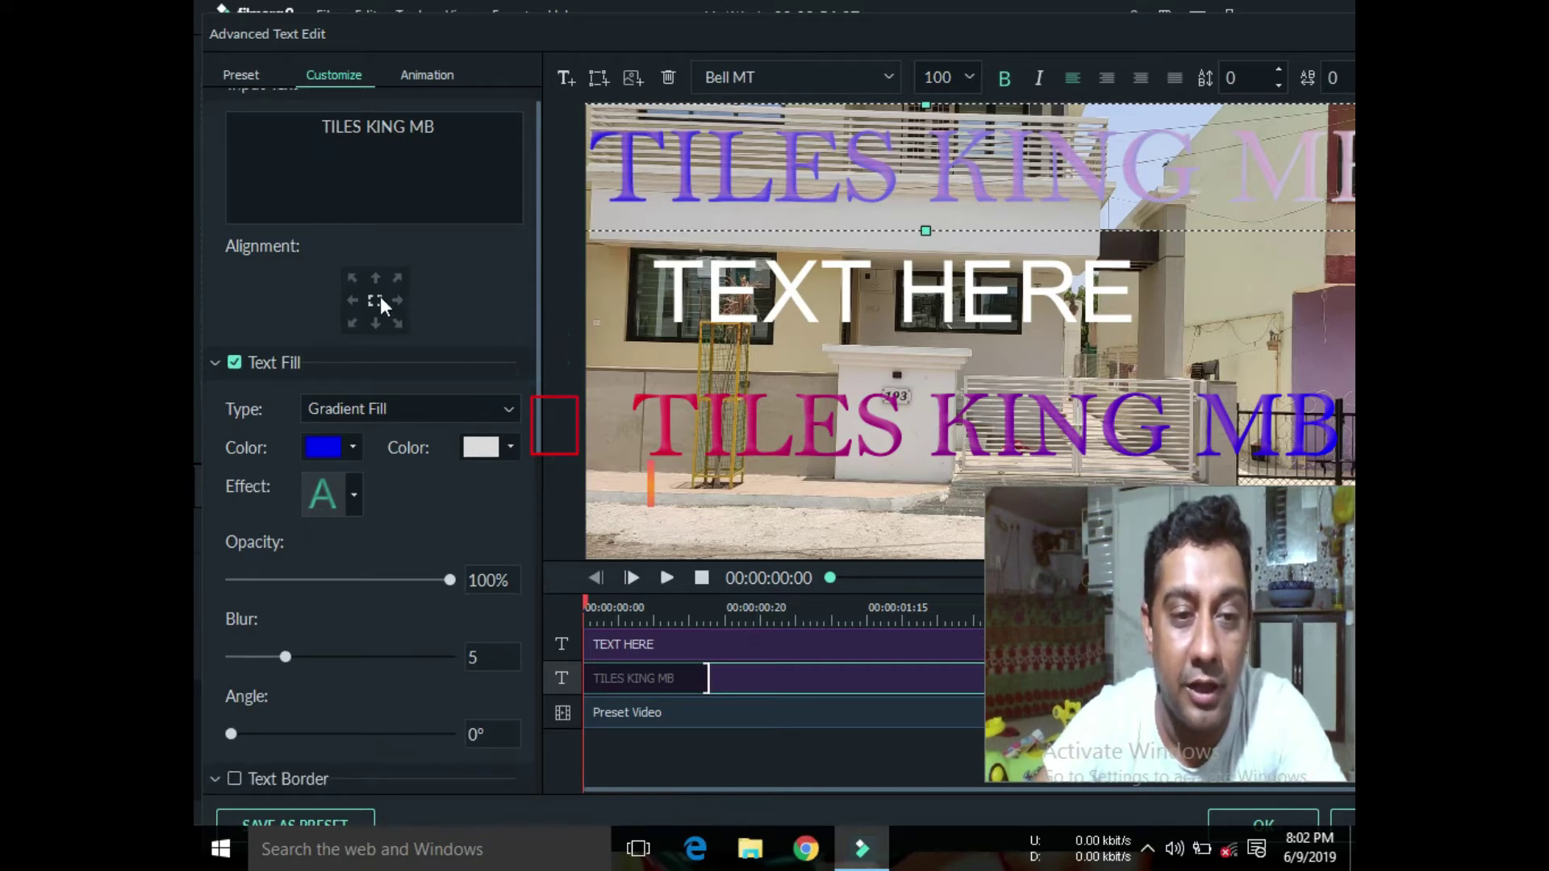
left_click(375, 304)
left_click(392, 319)
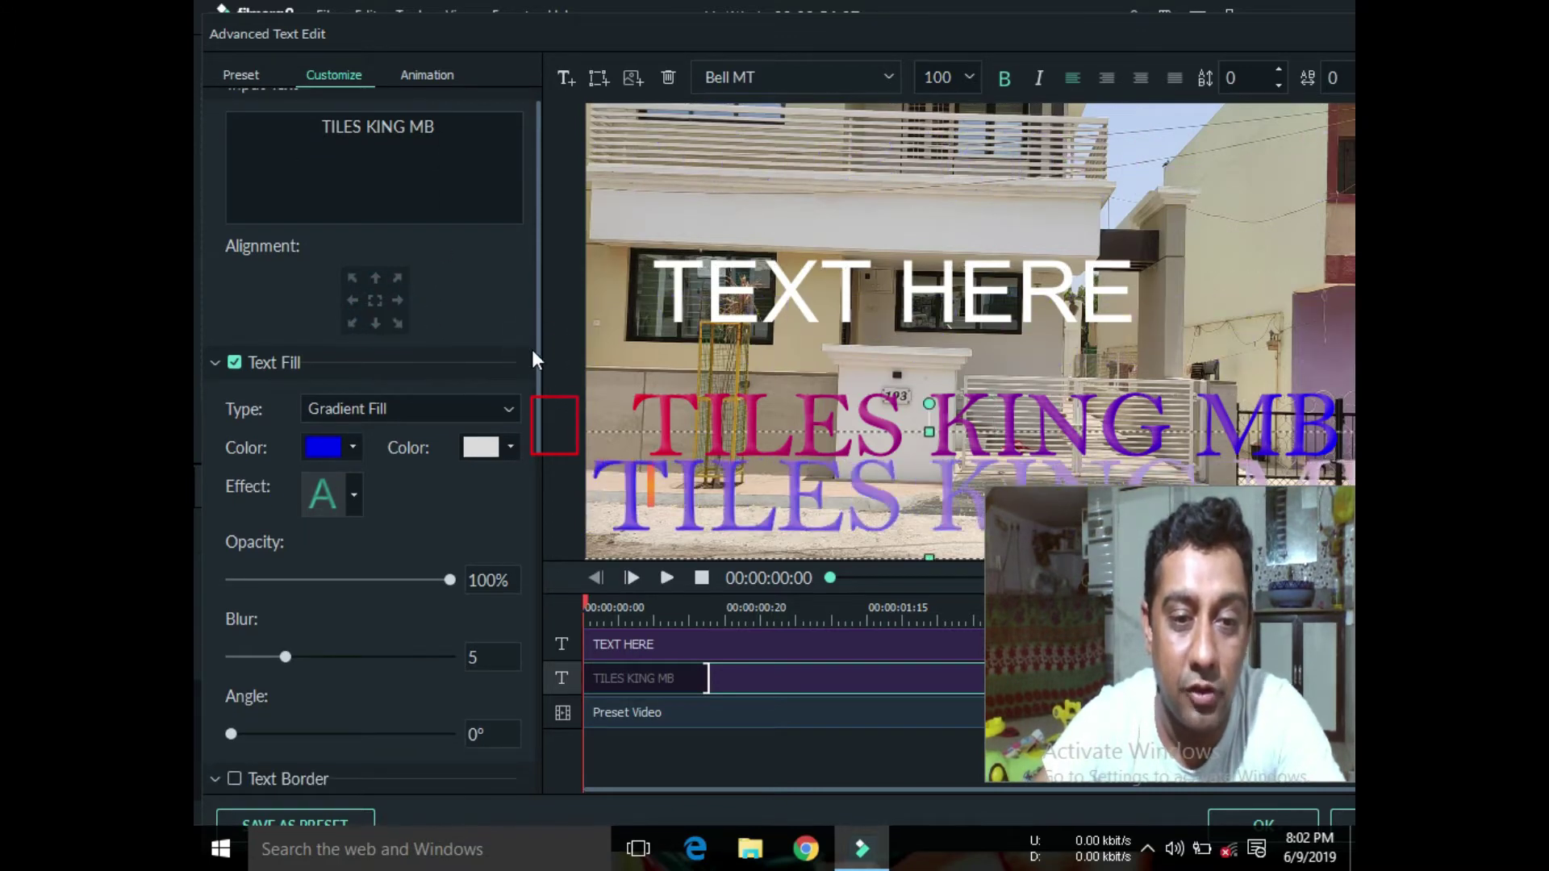
Step: Try several different fill effects on the TILES KING MB text, including the heavy, plain and lighter letter styles
left_click_drag(537, 350, 540, 447)
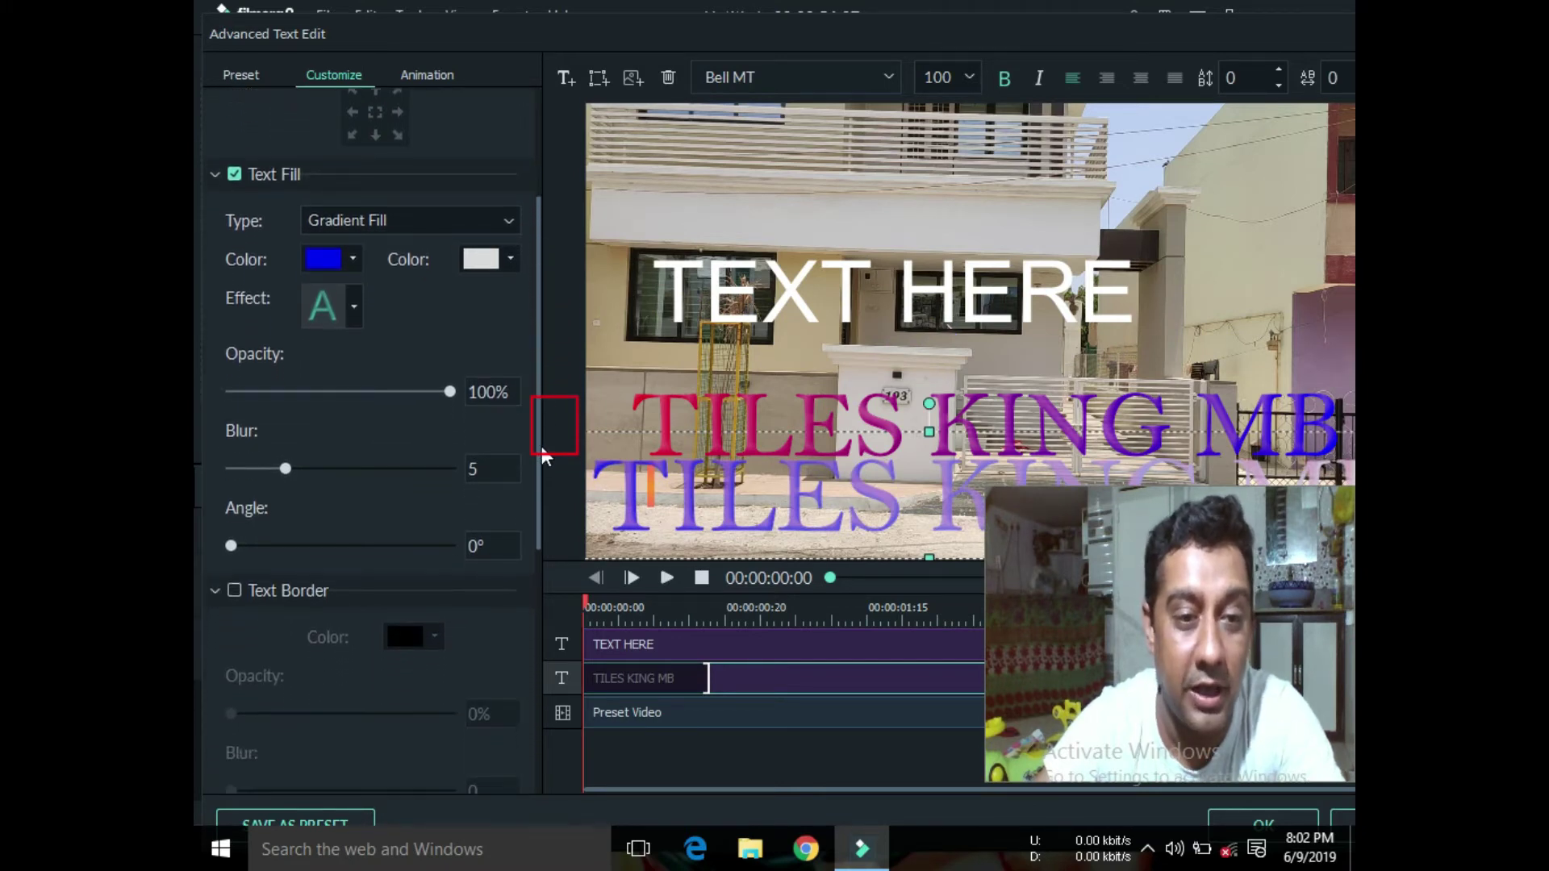
left_click(355, 320)
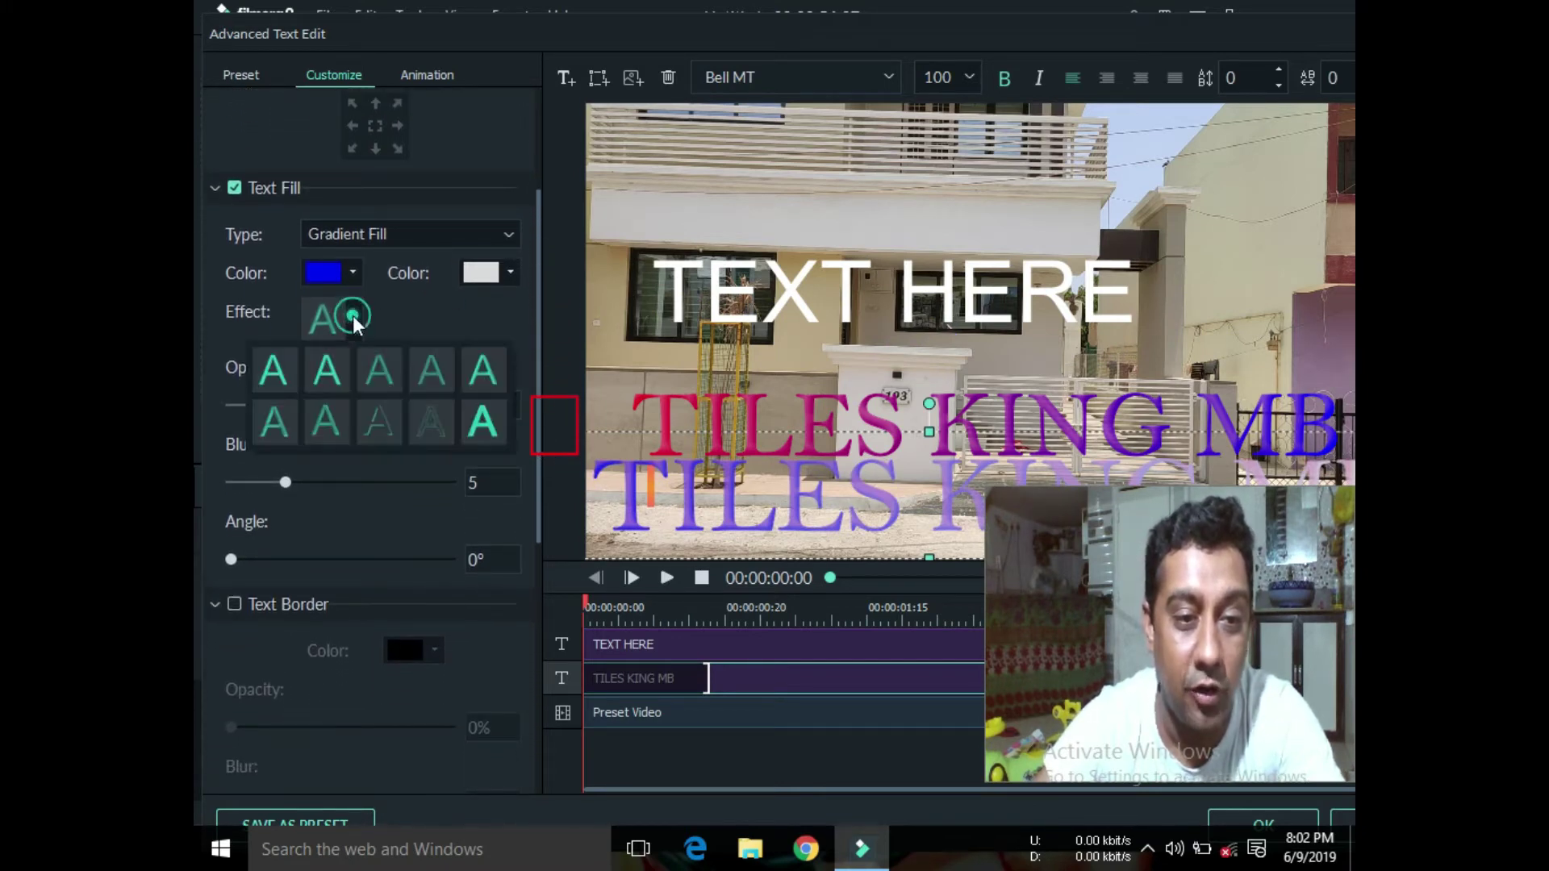
left_click(480, 436)
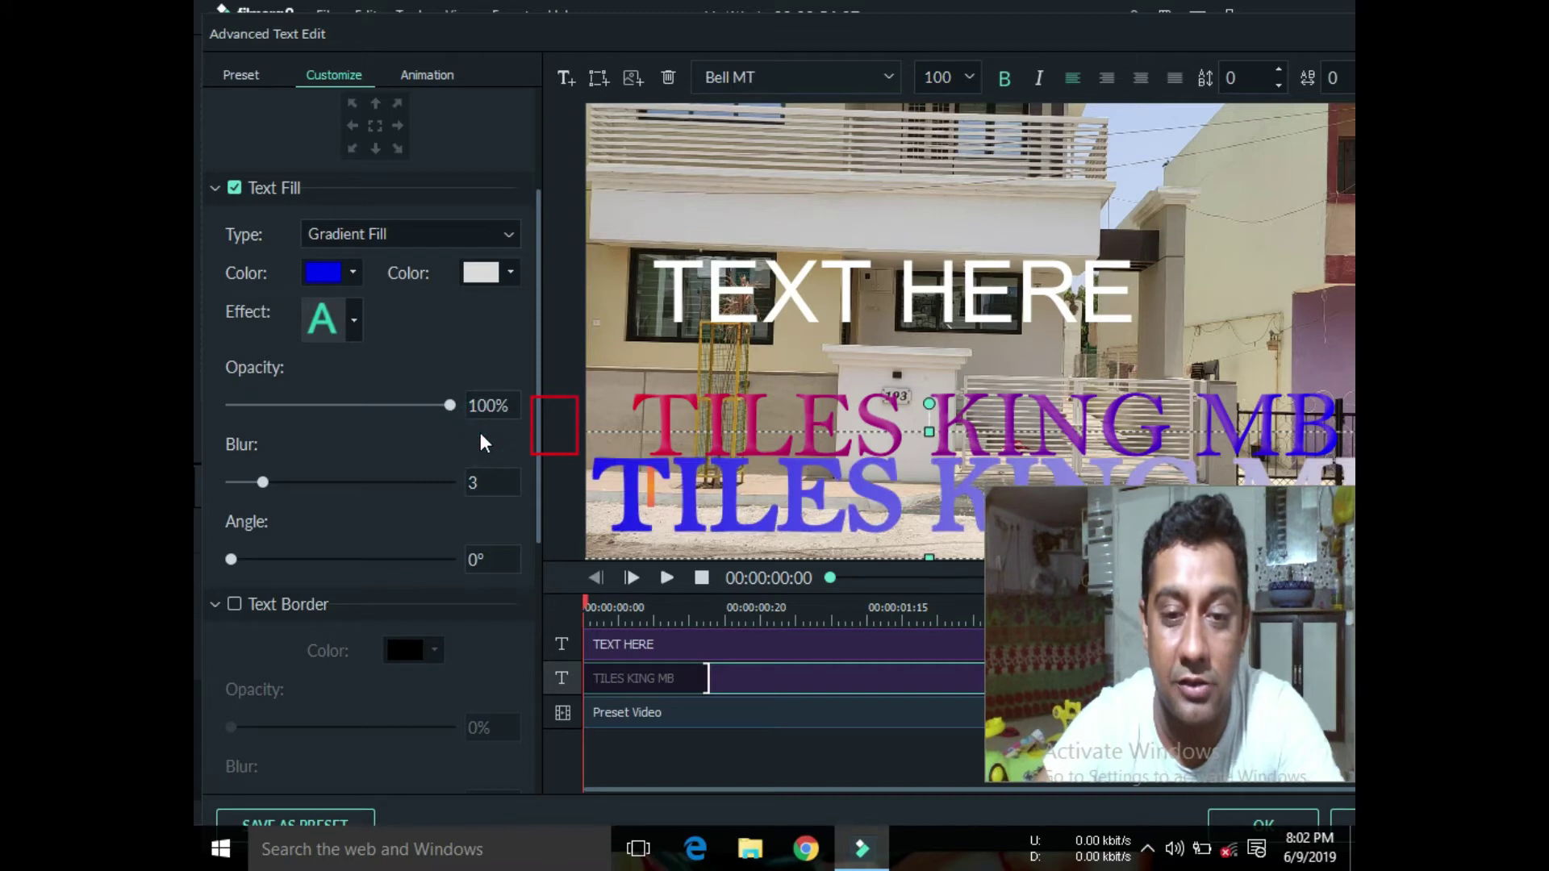
left_click(352, 321)
left_click(329, 363)
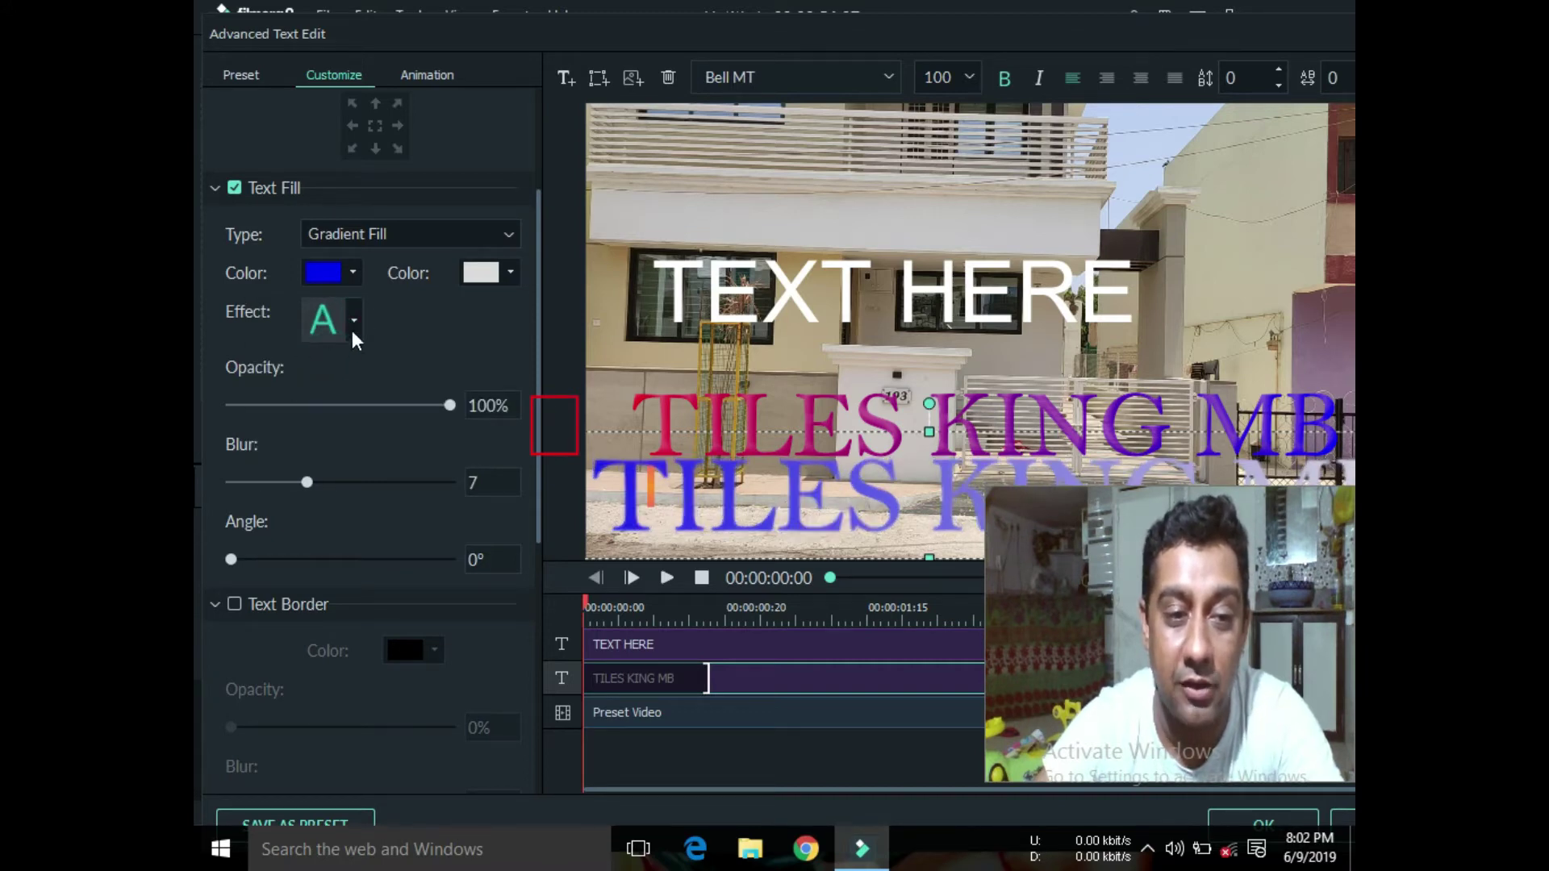
left_click(354, 321)
left_click(279, 378)
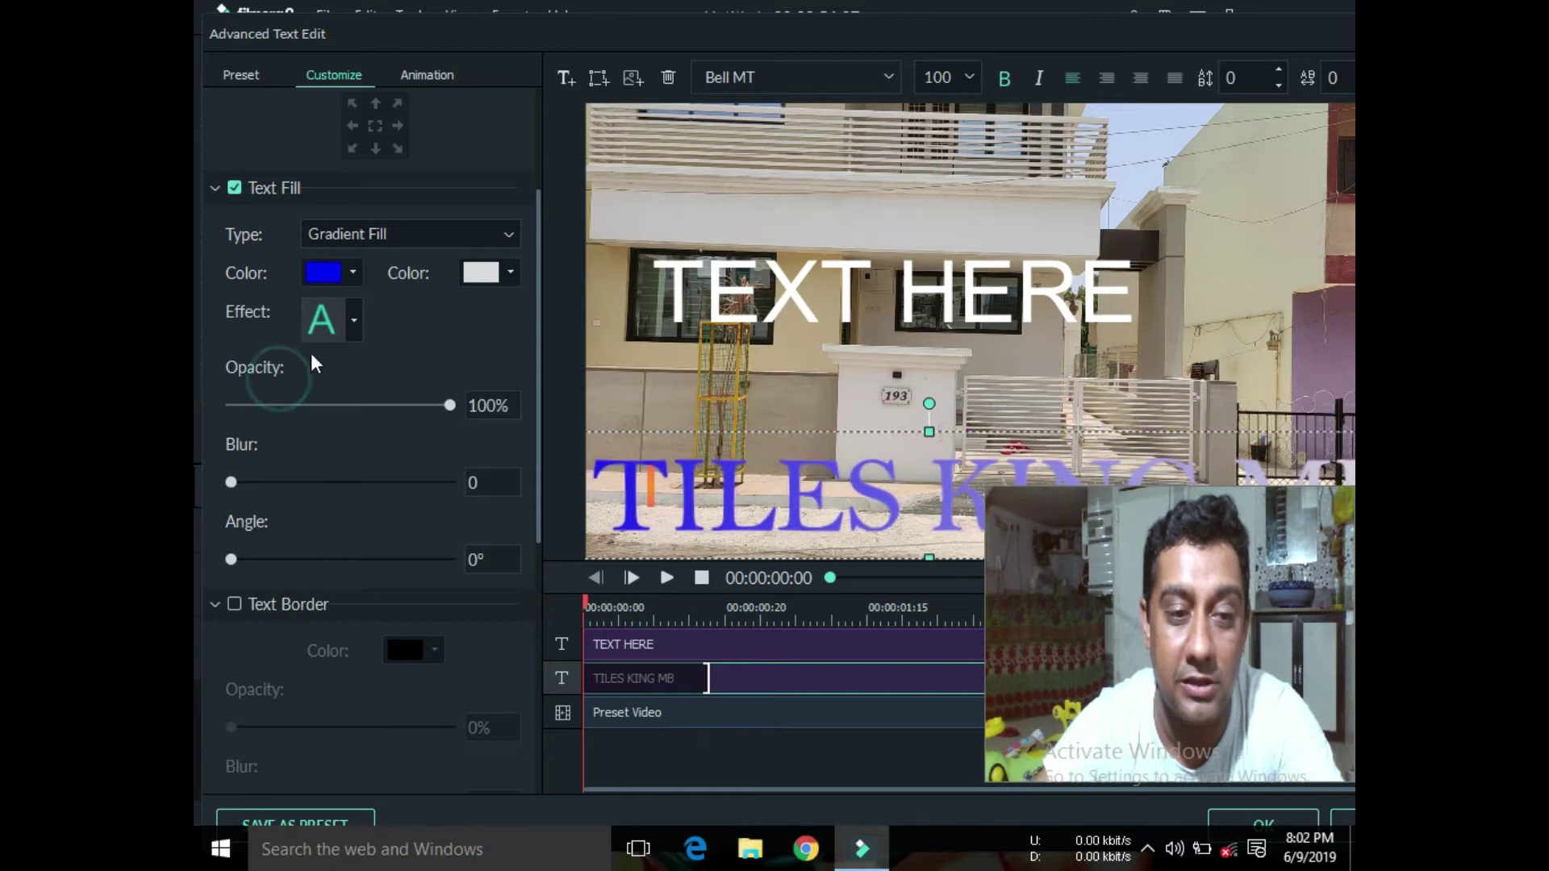
left_click(353, 321)
left_click(376, 368)
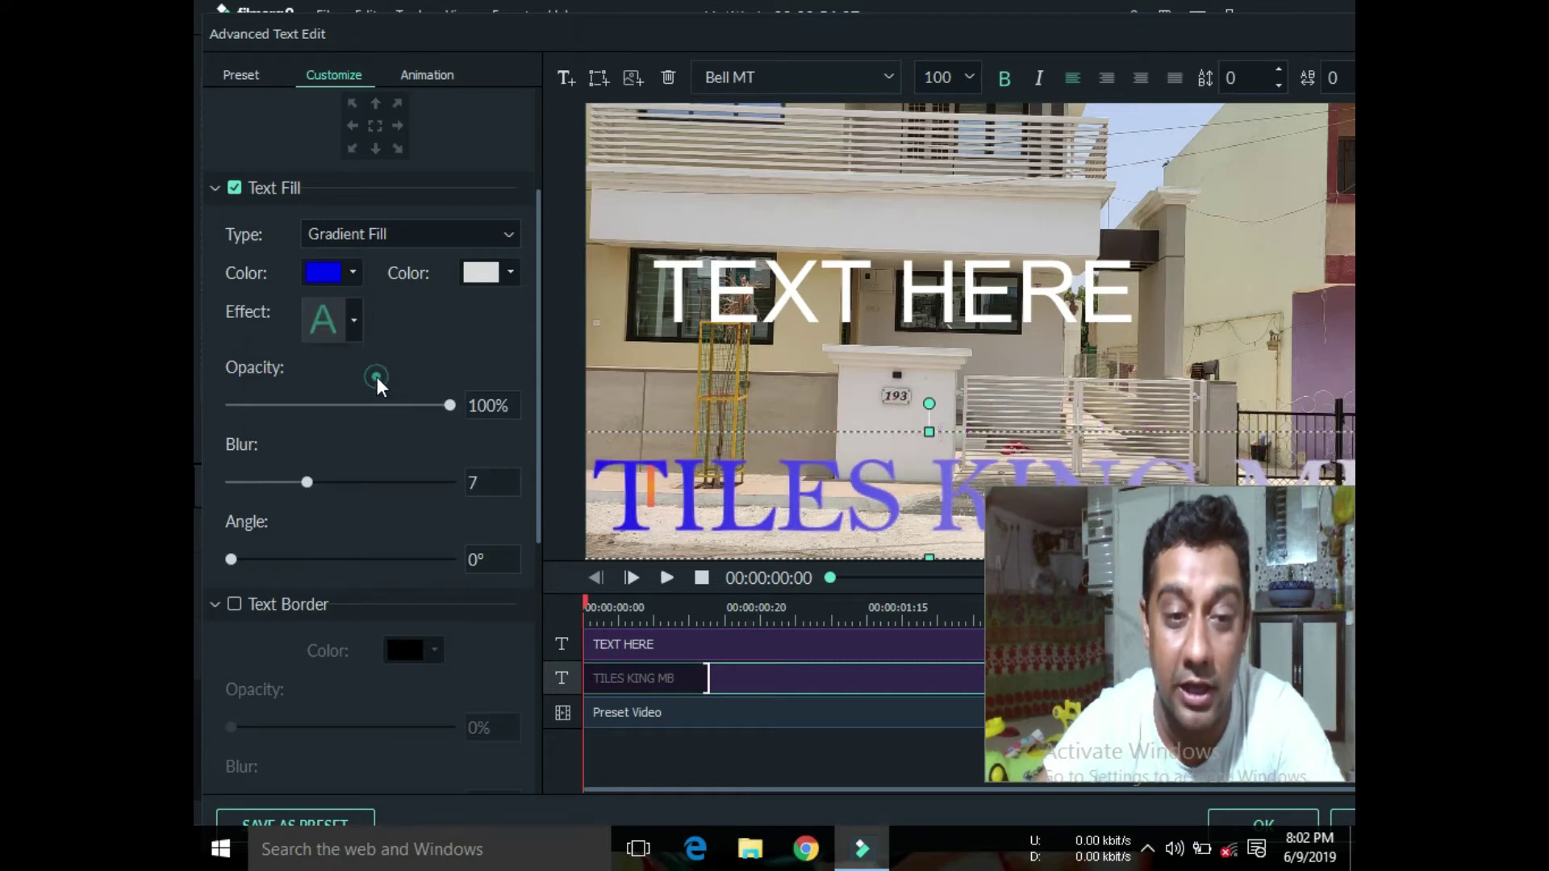
Step: Apply the last, heaviest fill effect to the text and set the fill's blur to 5, opacity to 100% and angle to 0°
left_click(353, 321)
left_click(482, 423)
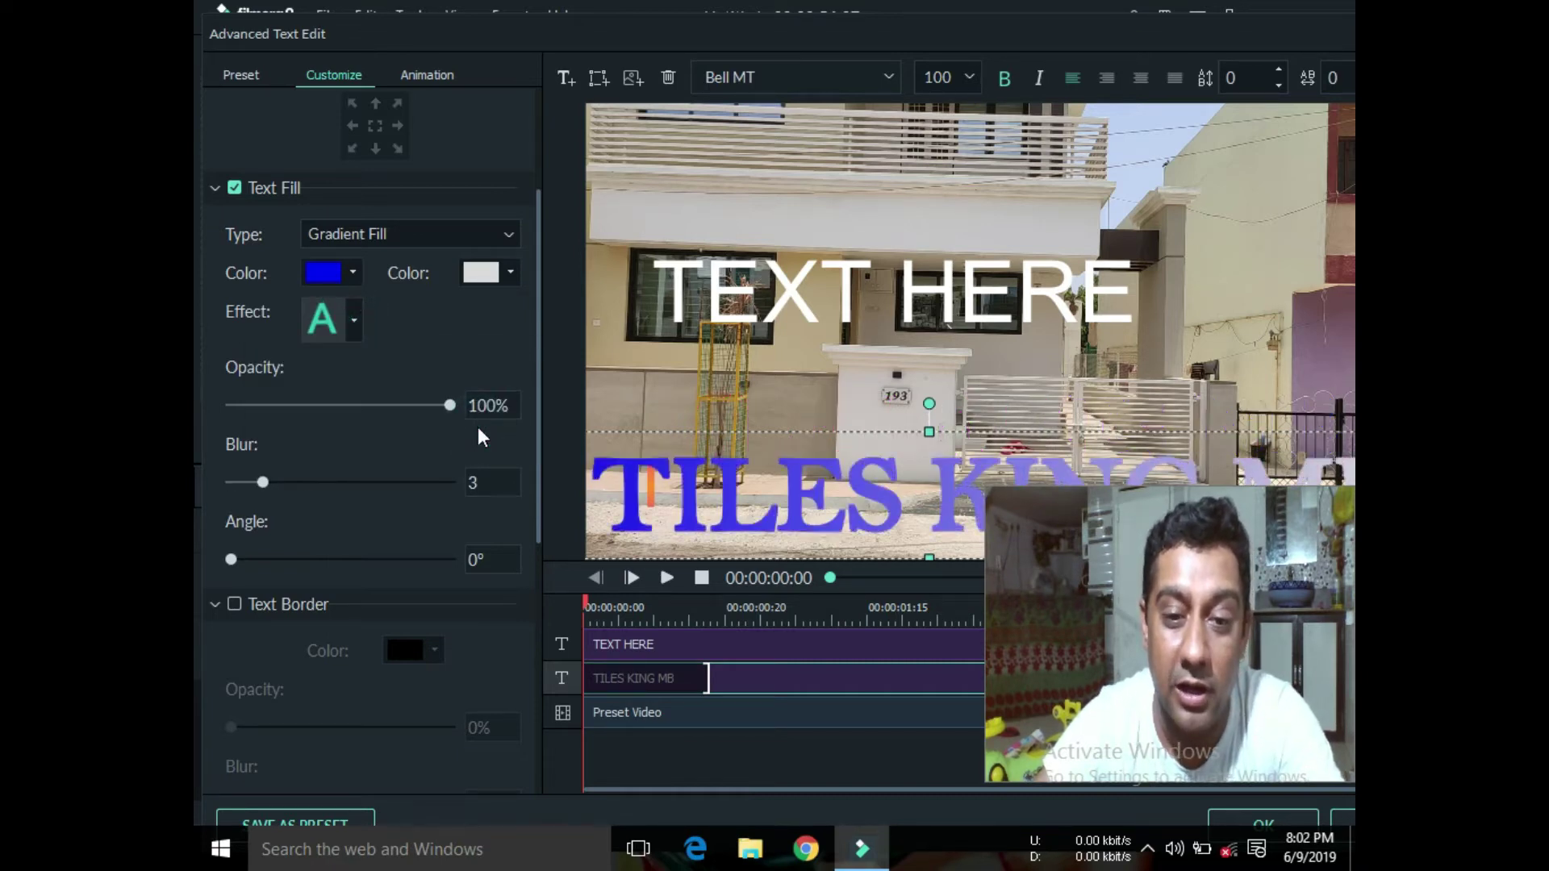
left_click_drag(539, 365, 535, 440)
mouse_move(267, 336)
left_mouse_down()
mouse_move(380, 336)
mouse_move(284, 346)
left_mouse_up()
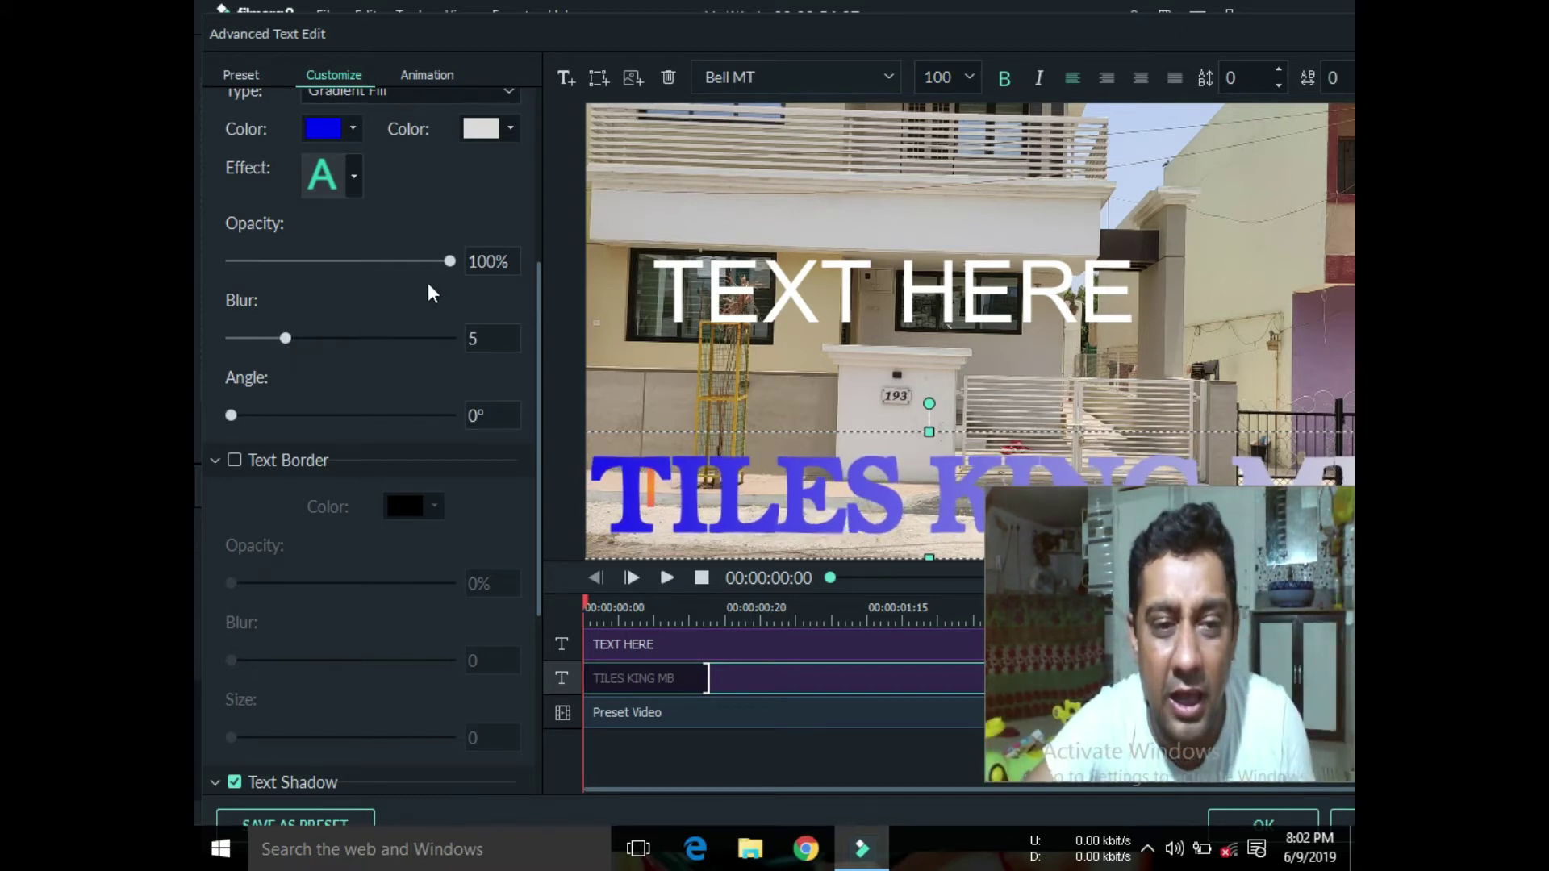
mouse_move(448, 268)
left_mouse_down()
mouse_move(282, 300)
mouse_move(450, 290)
left_mouse_up()
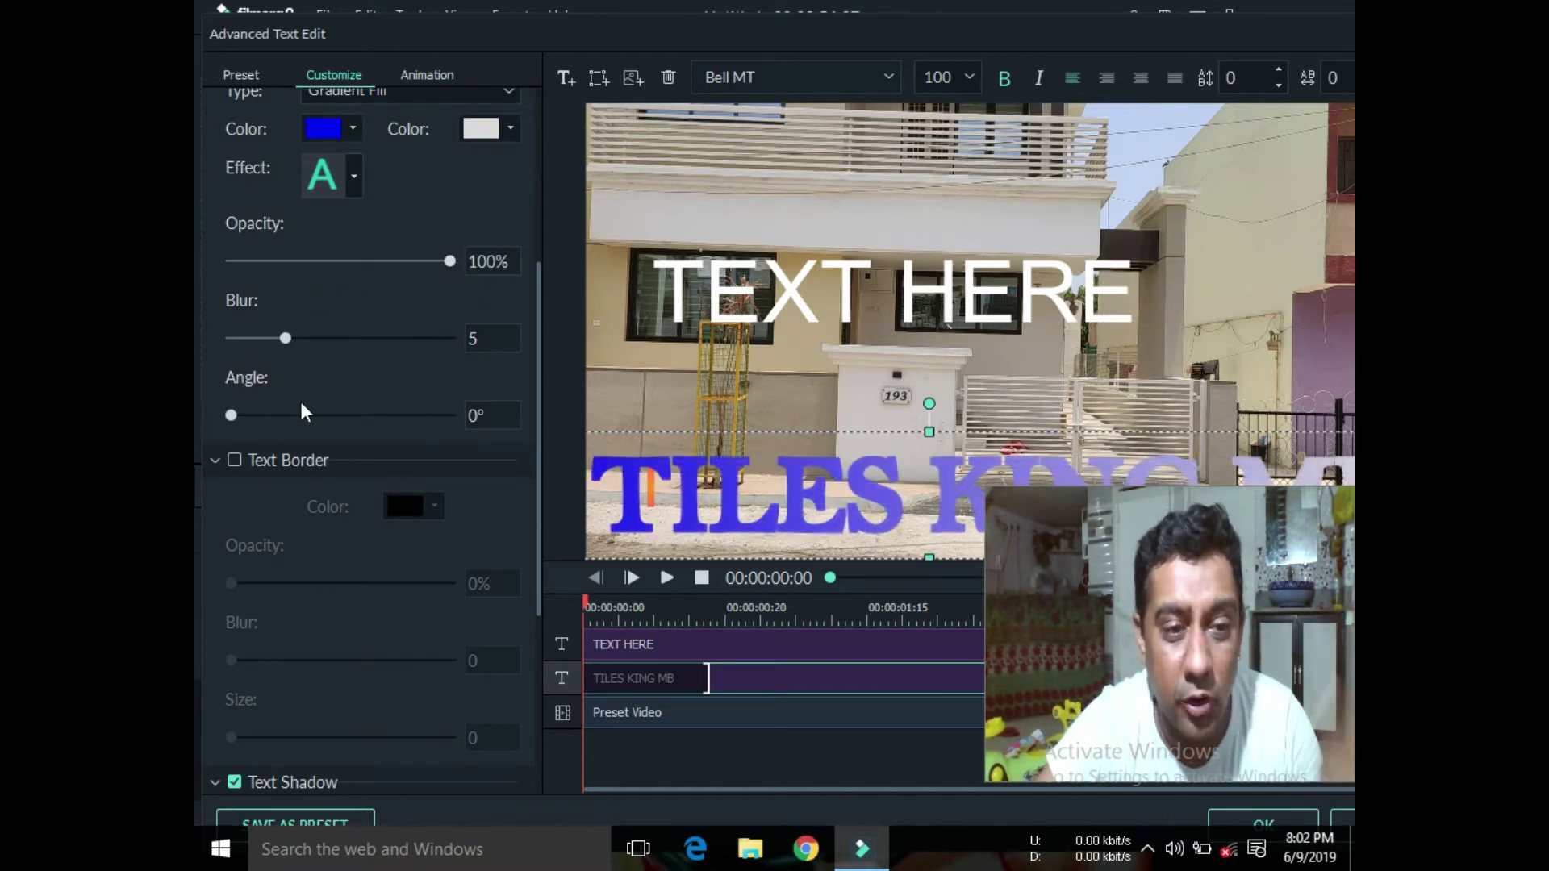
mouse_move(229, 415)
left_mouse_down()
mouse_move(325, 413)
mouse_move(213, 431)
left_mouse_up()
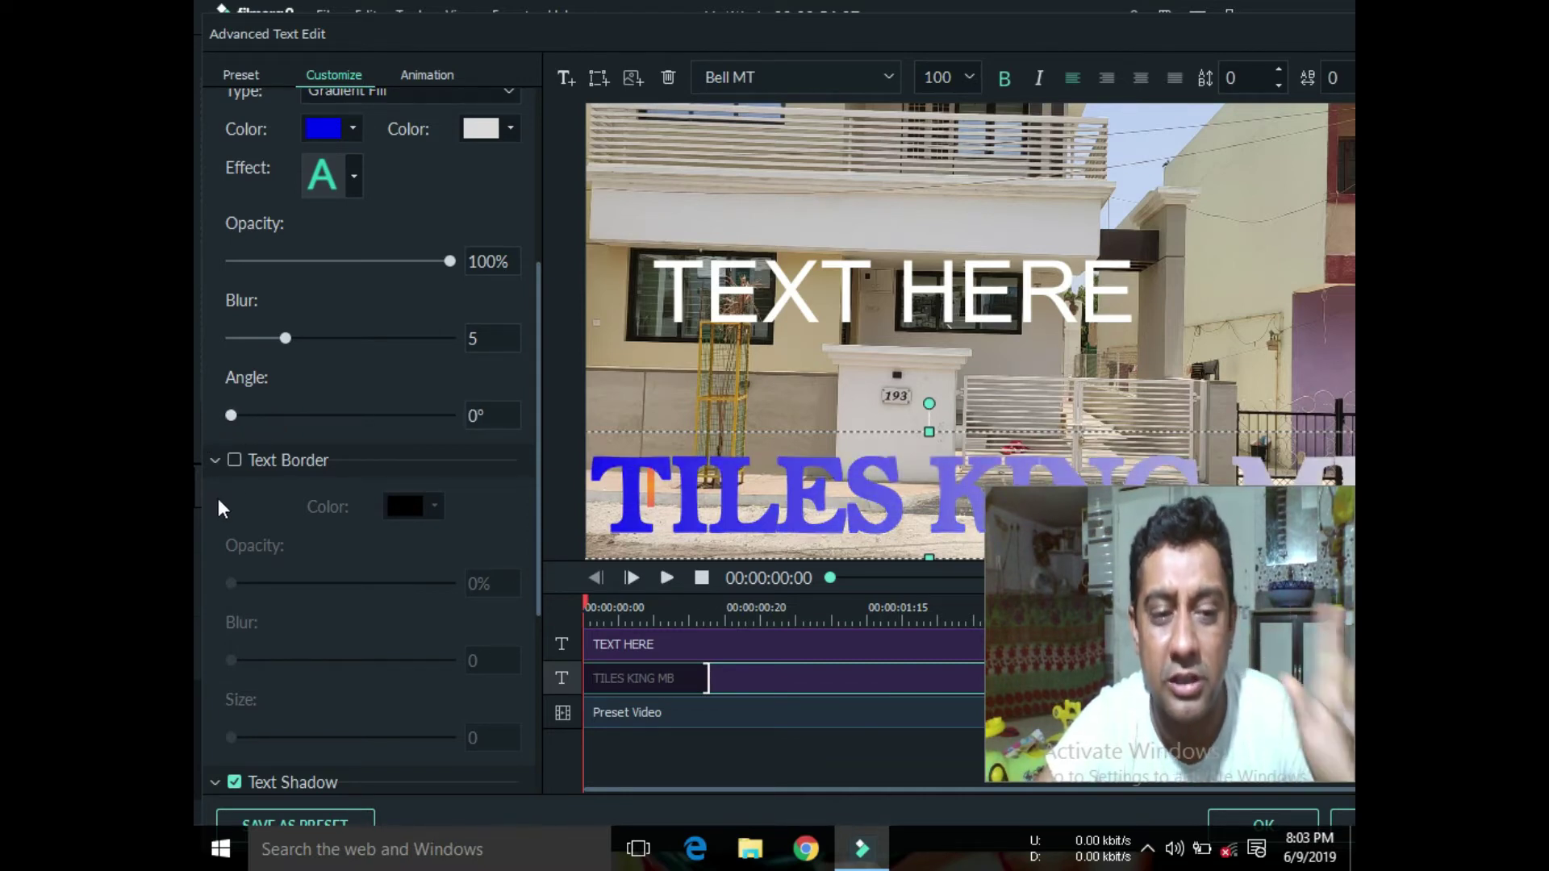
Step: Turn on the text border, colour it green, and toggle the border off and on to compare
left_click(236, 460)
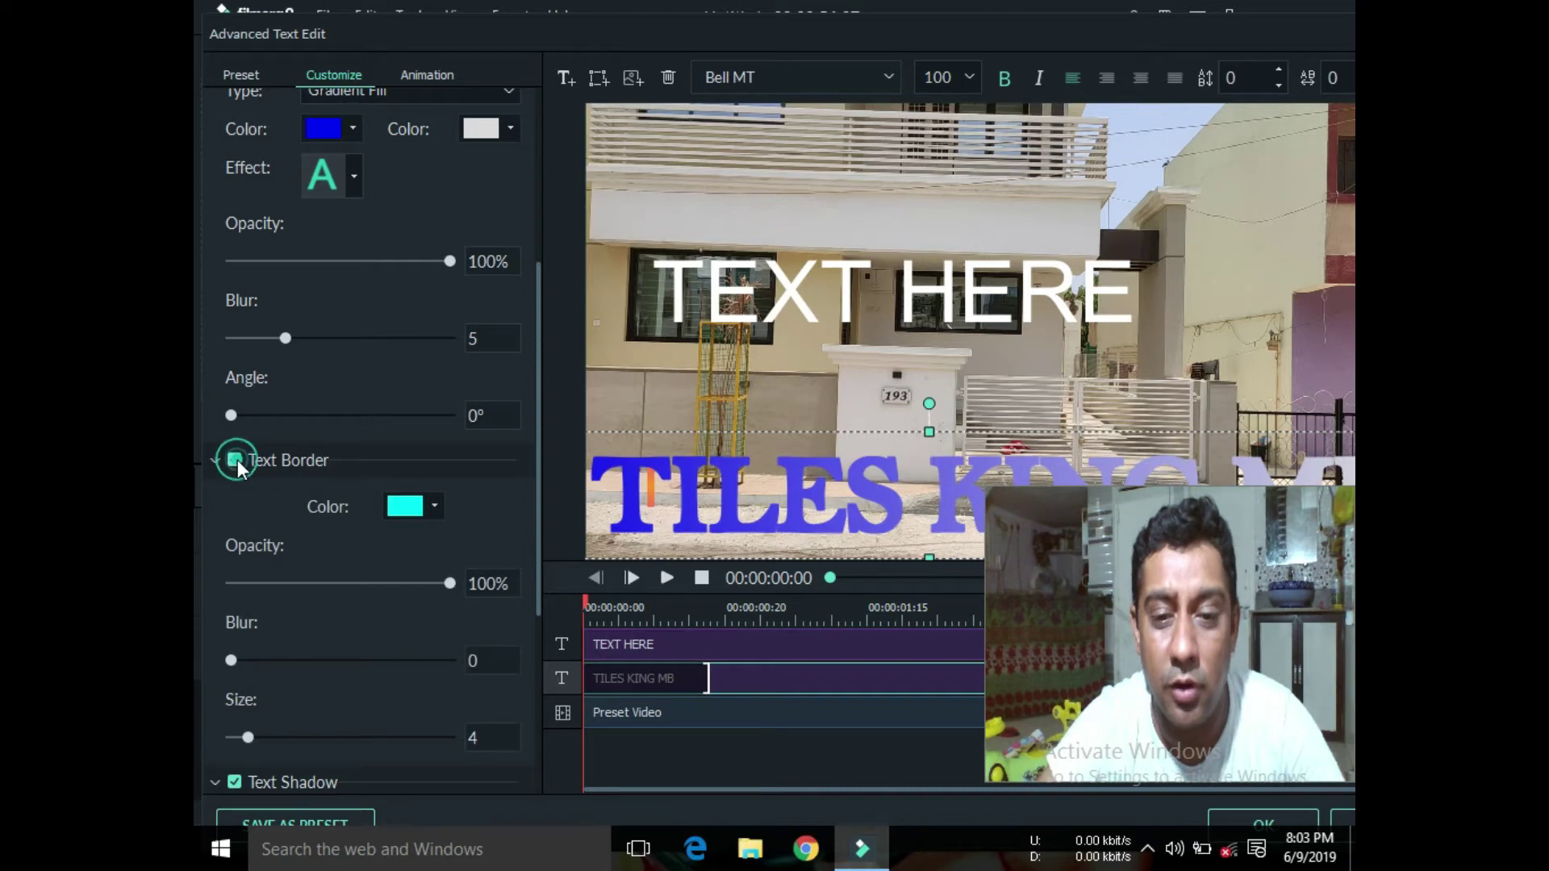
left_click(436, 506)
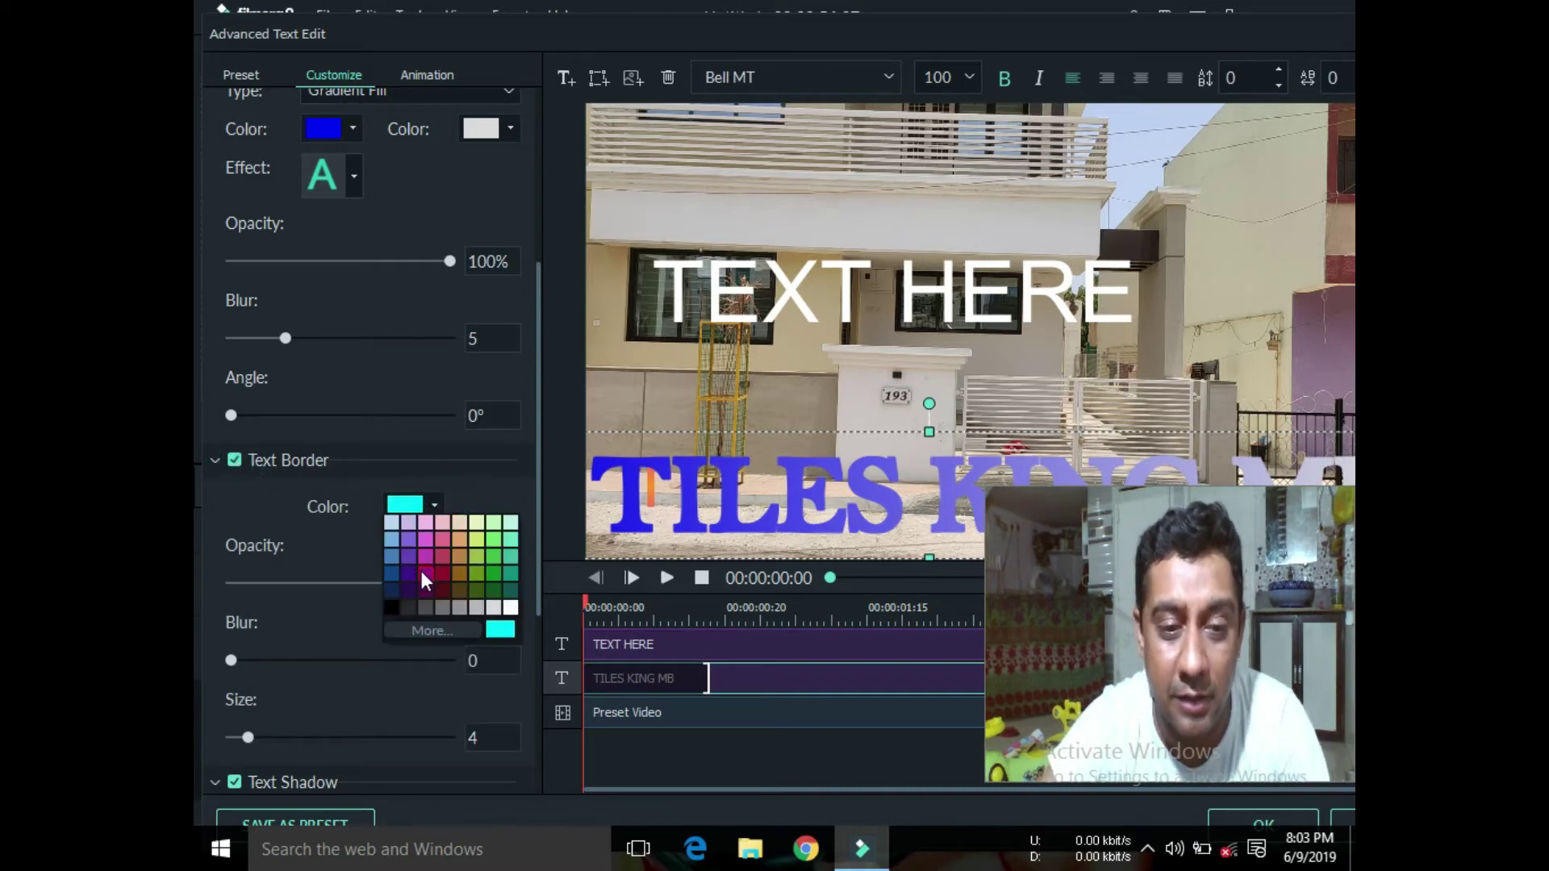
left_click(477, 573)
left_click_drag(448, 582, 542, 582)
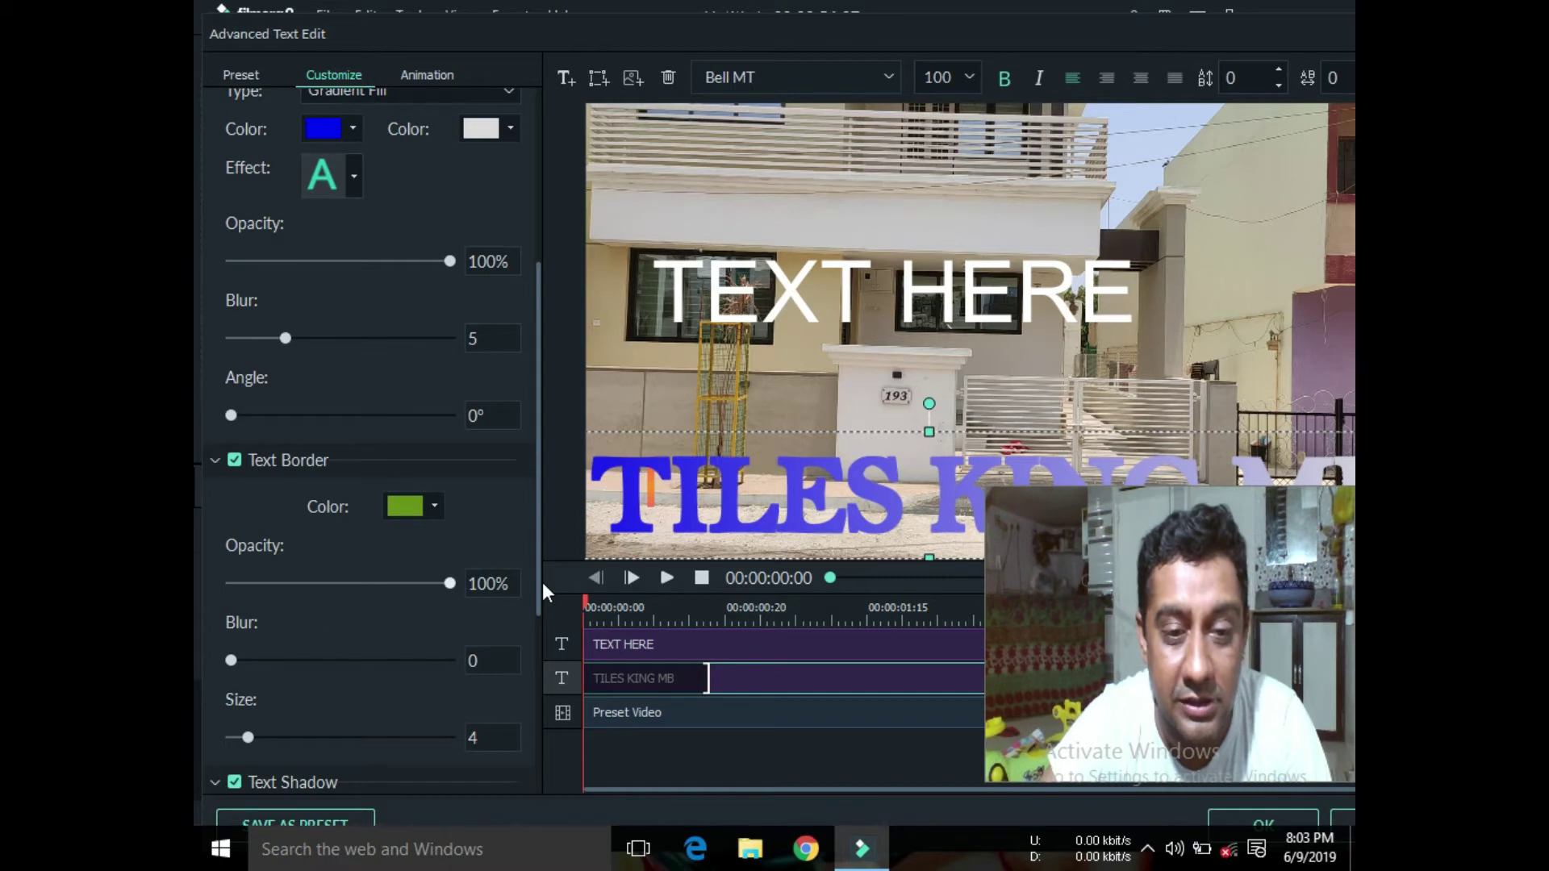
left_click(432, 509)
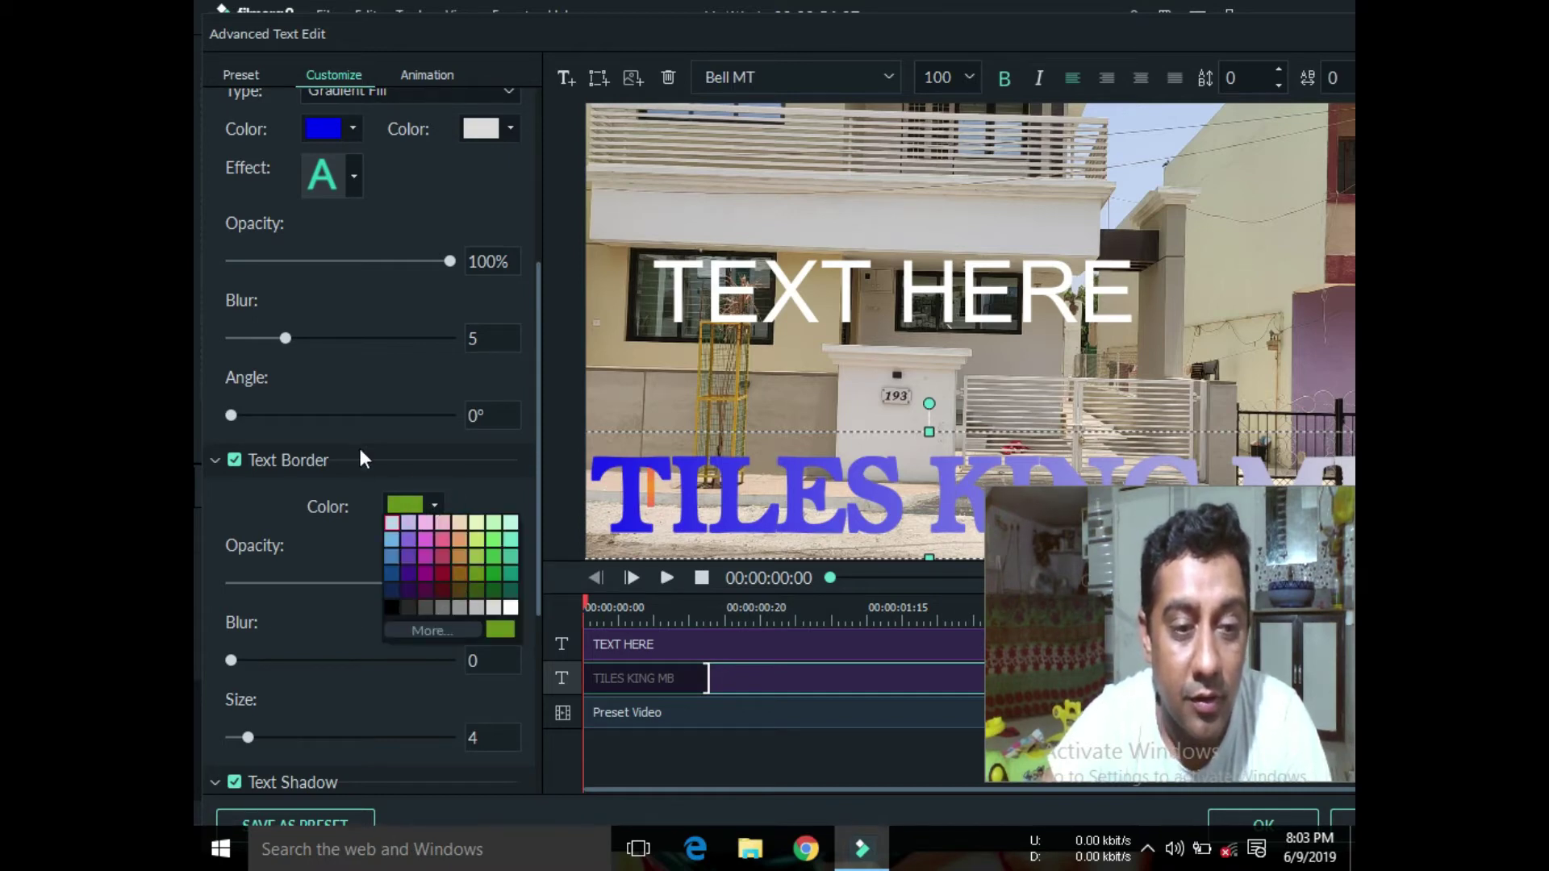
left_click(239, 460)
left_click(239, 458)
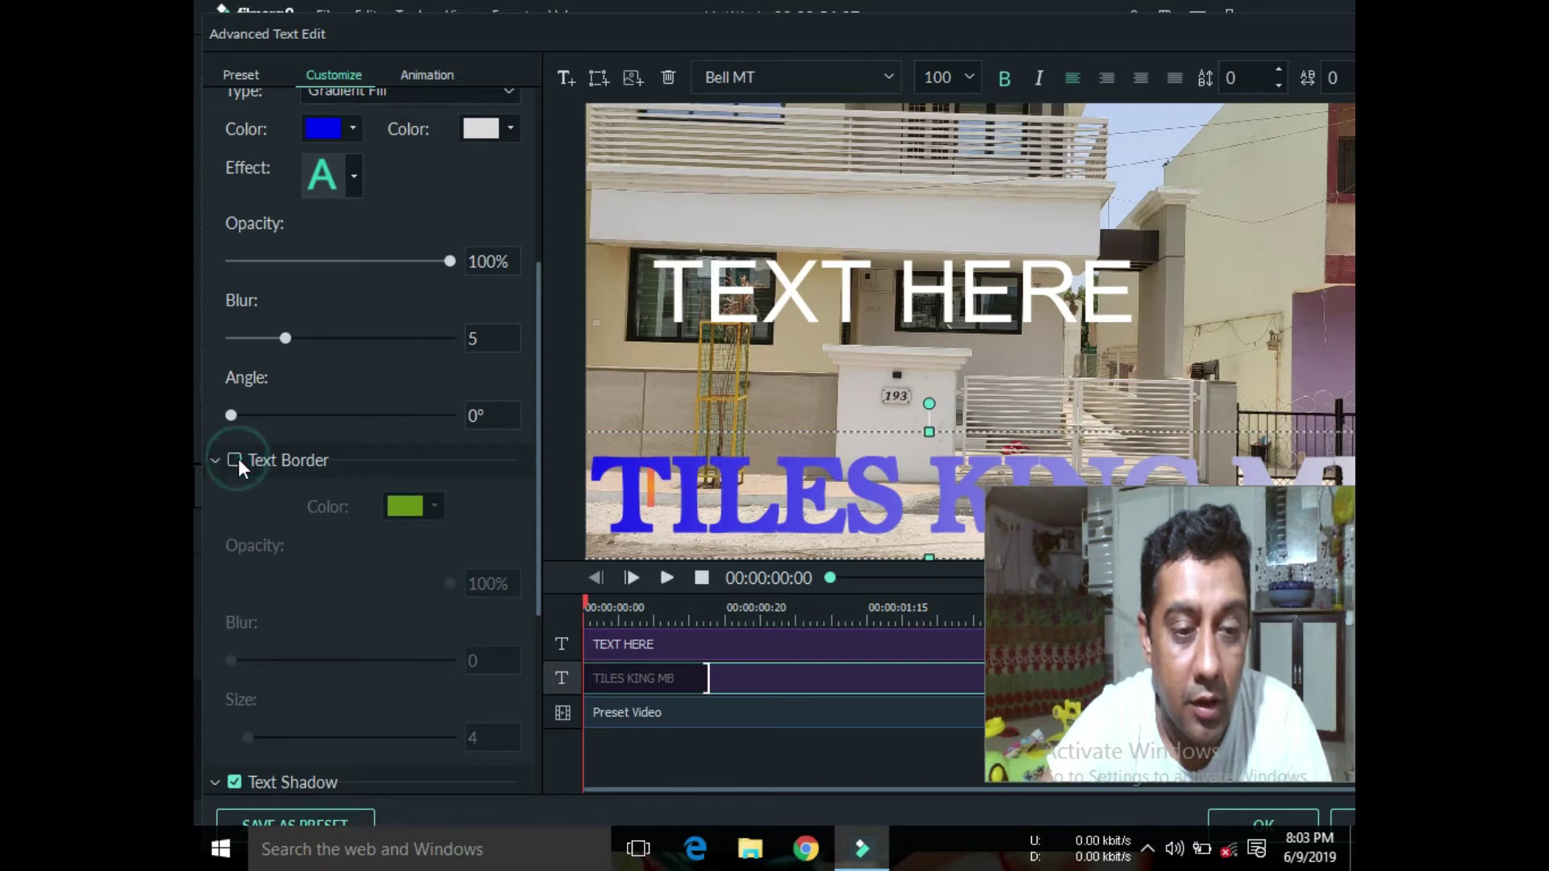
left_click(239, 458)
Step: Set the text border's blur to 3, size to 34, opacity to 80% and colour to dark purple
left_click_drag(230, 661, 295, 661)
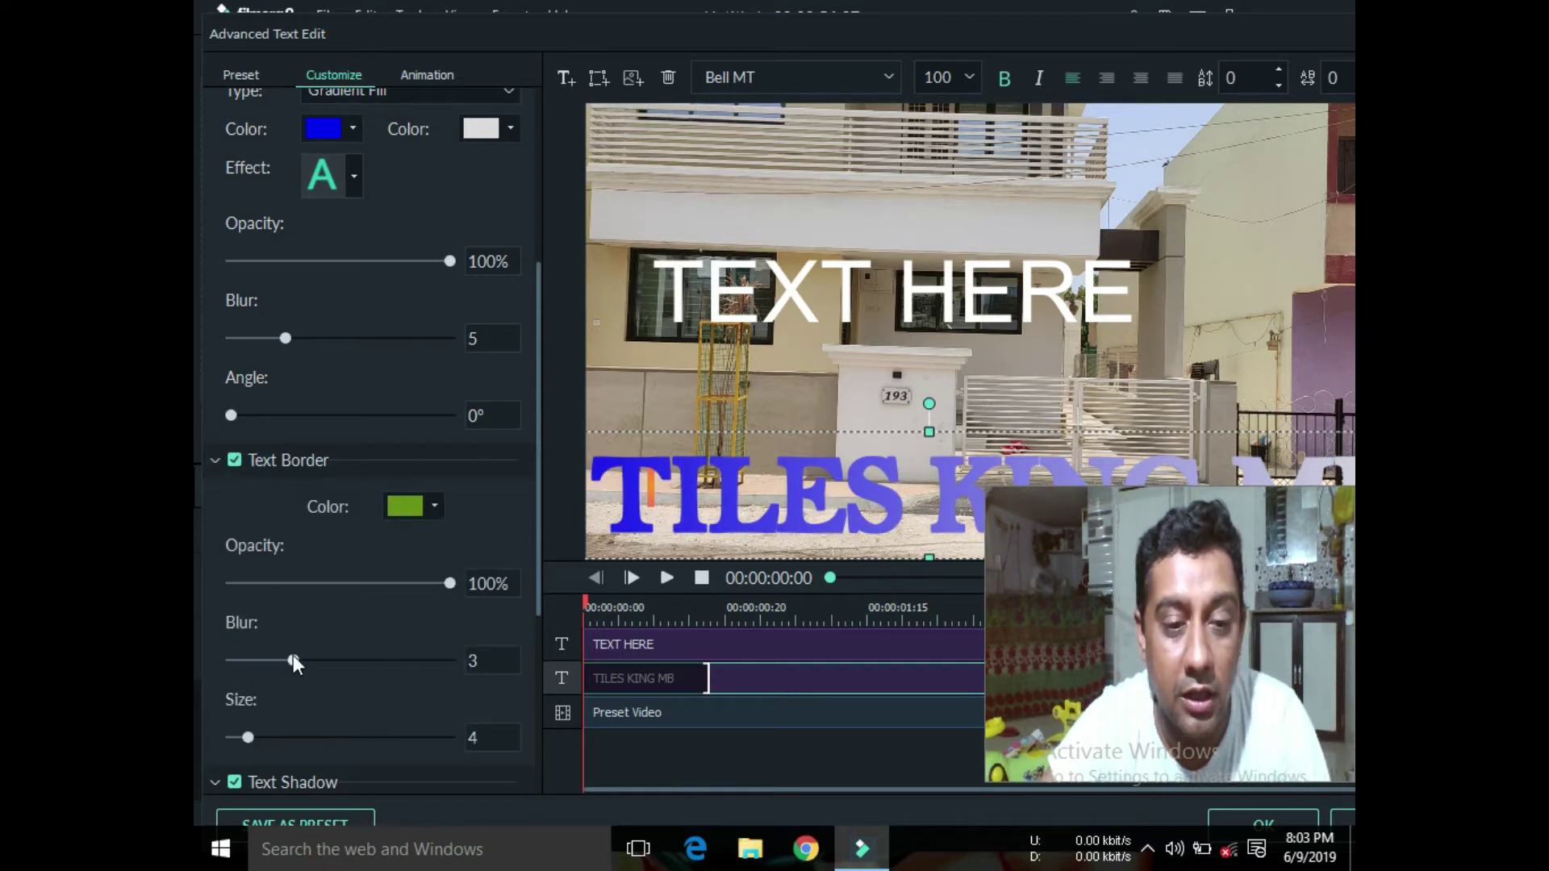
left_click_drag(245, 736, 376, 714)
left_click(435, 506)
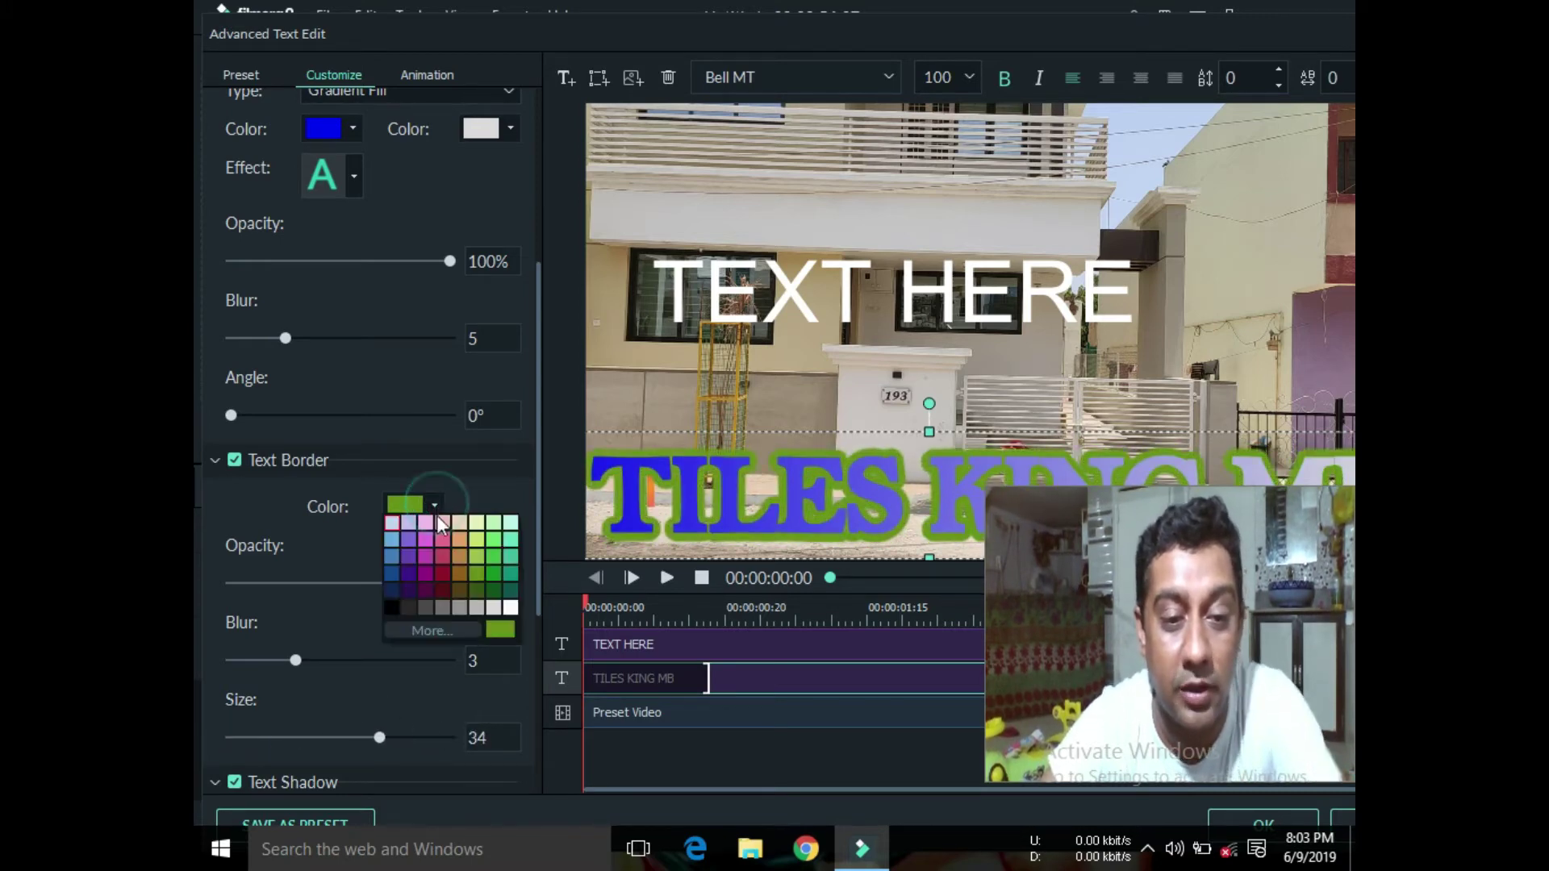
left_click(408, 574)
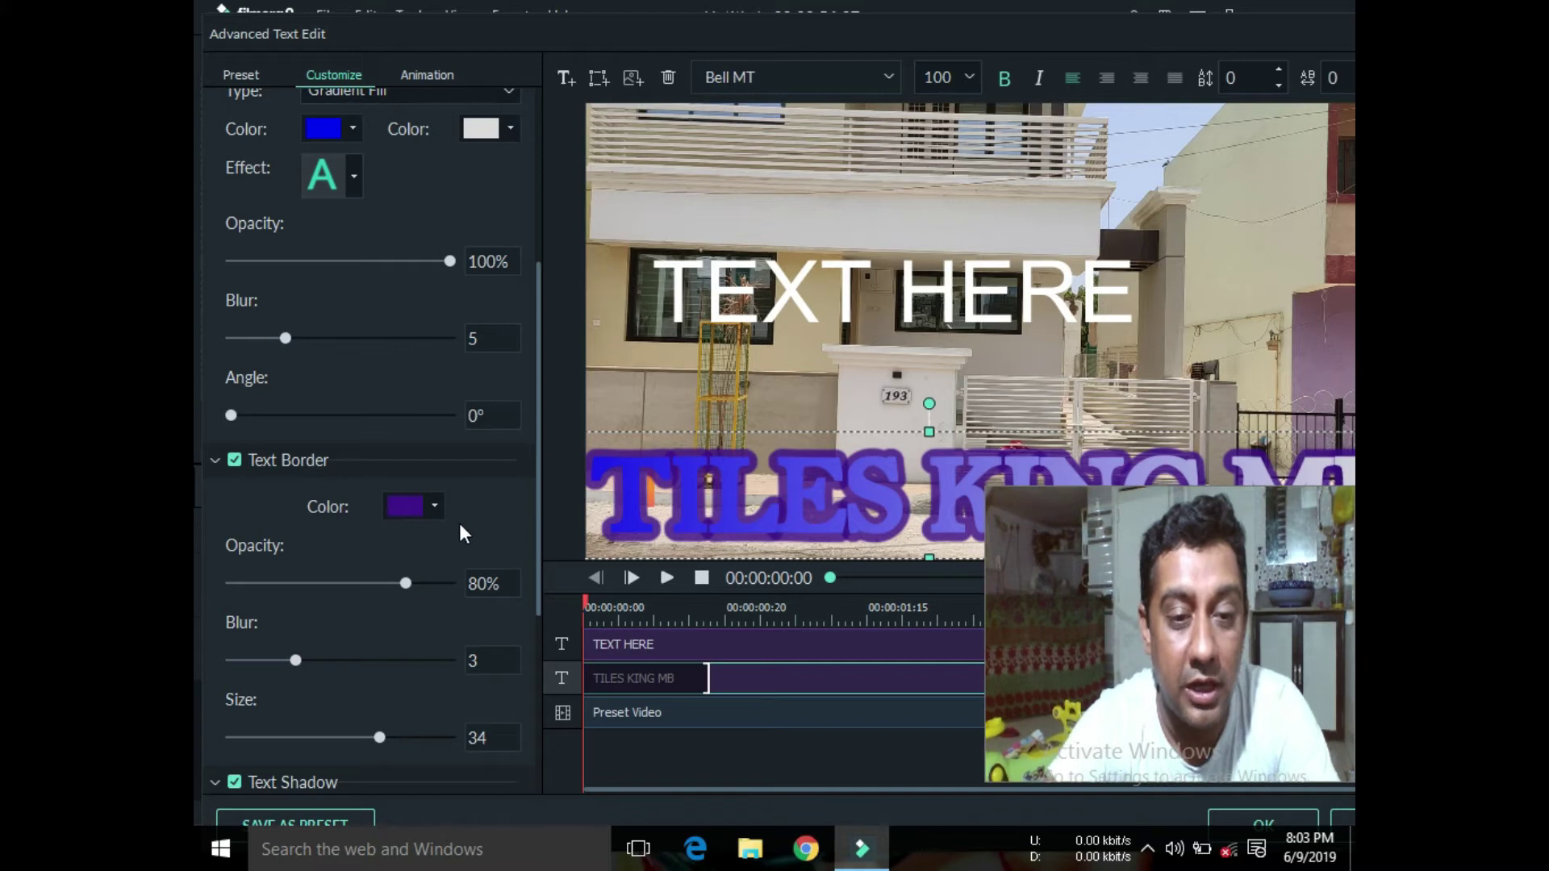
Step: Reselect the TILES KING MB title and change its border colour to black
left_click(192, 381)
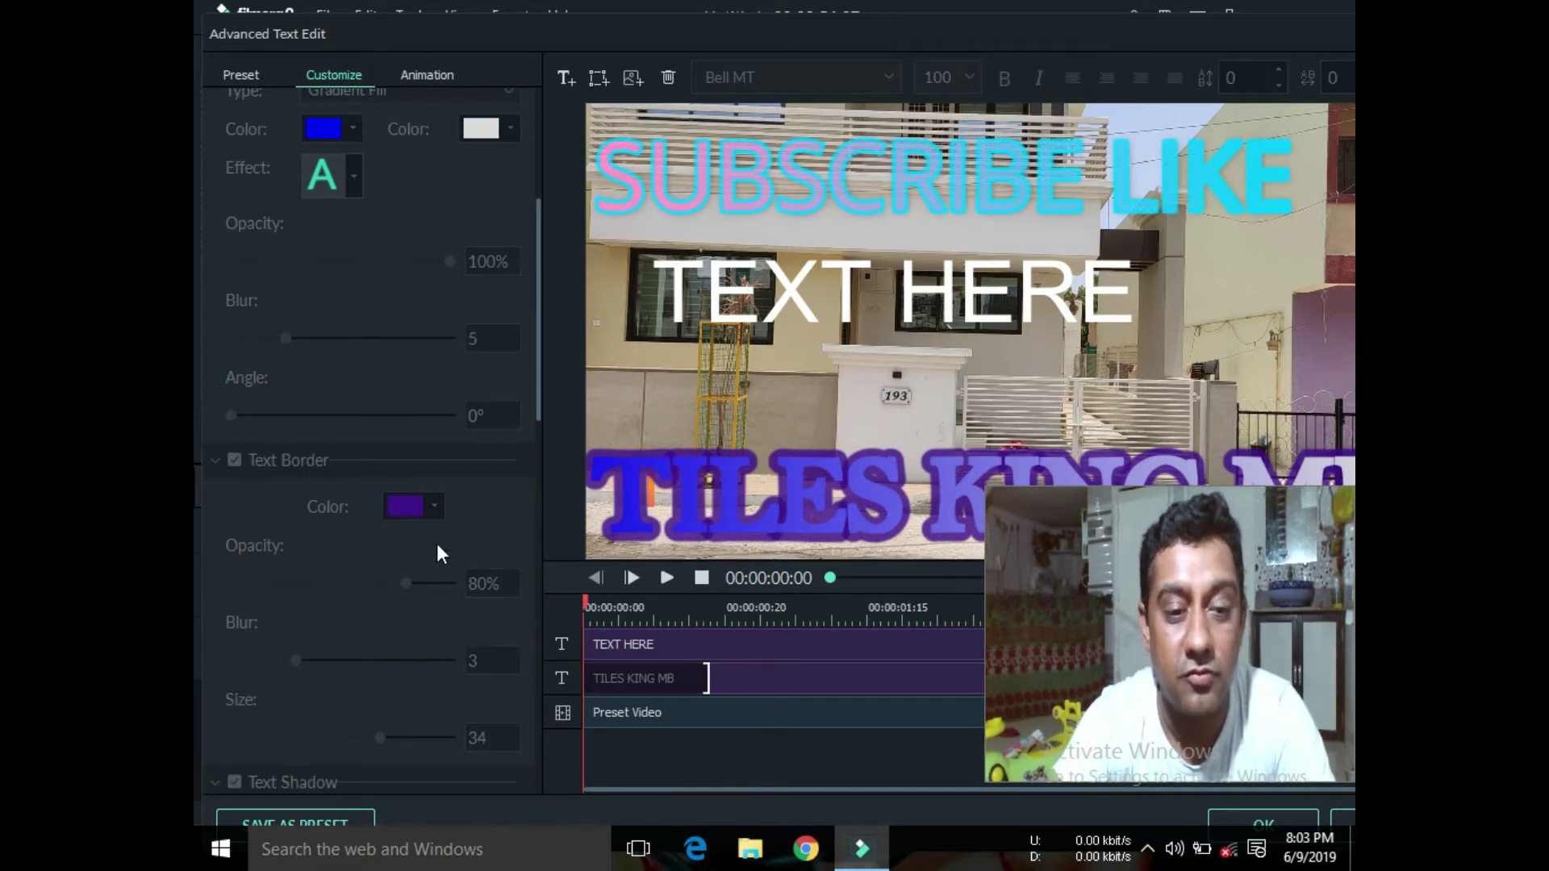
left_click(680, 675)
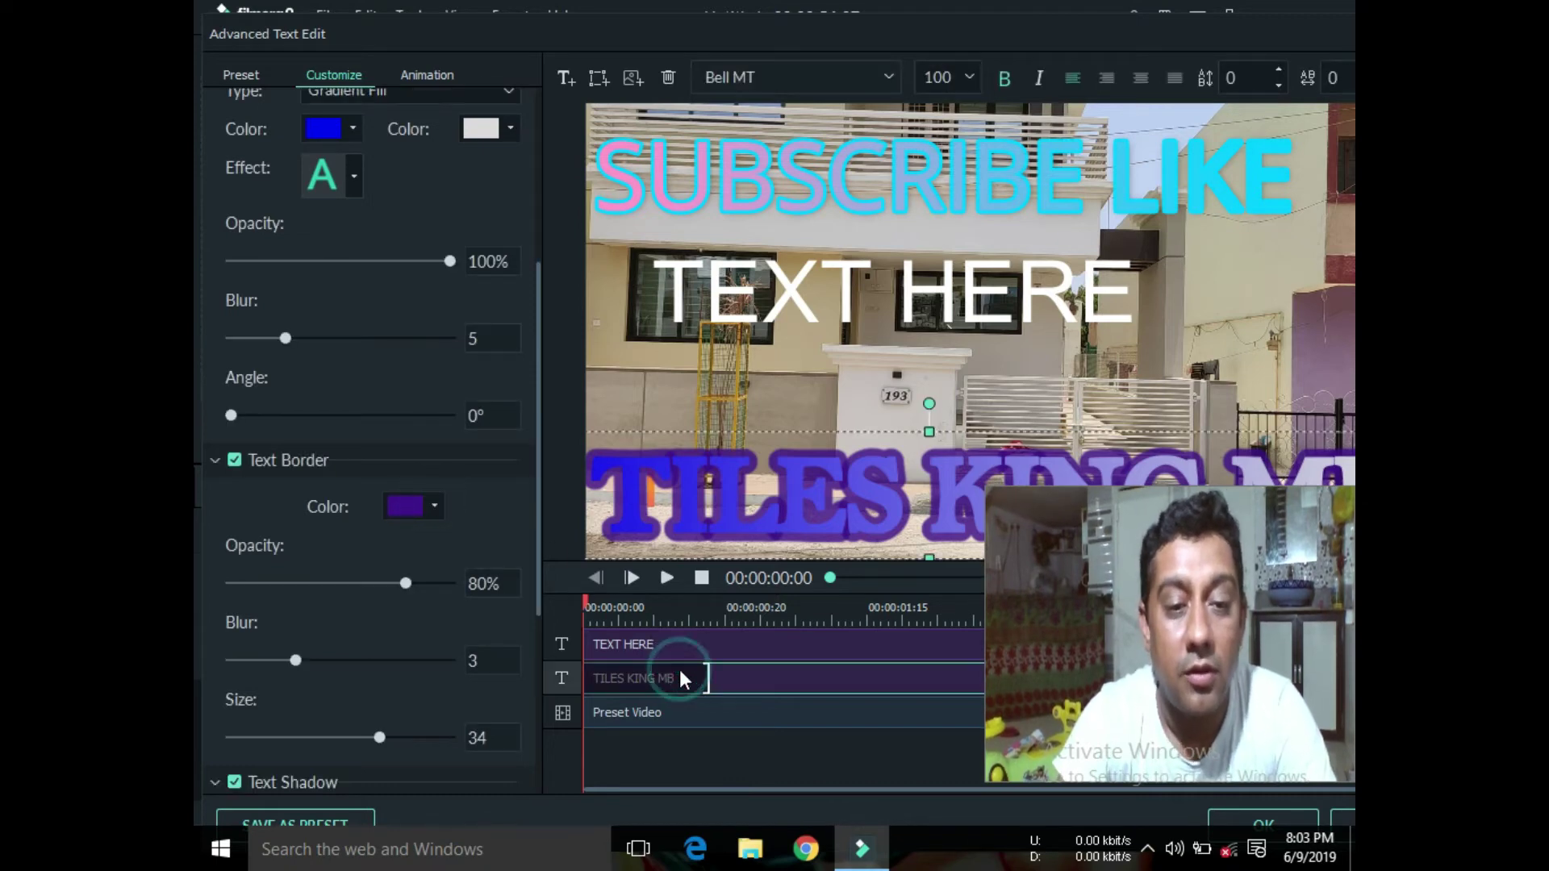
left_click(434, 508)
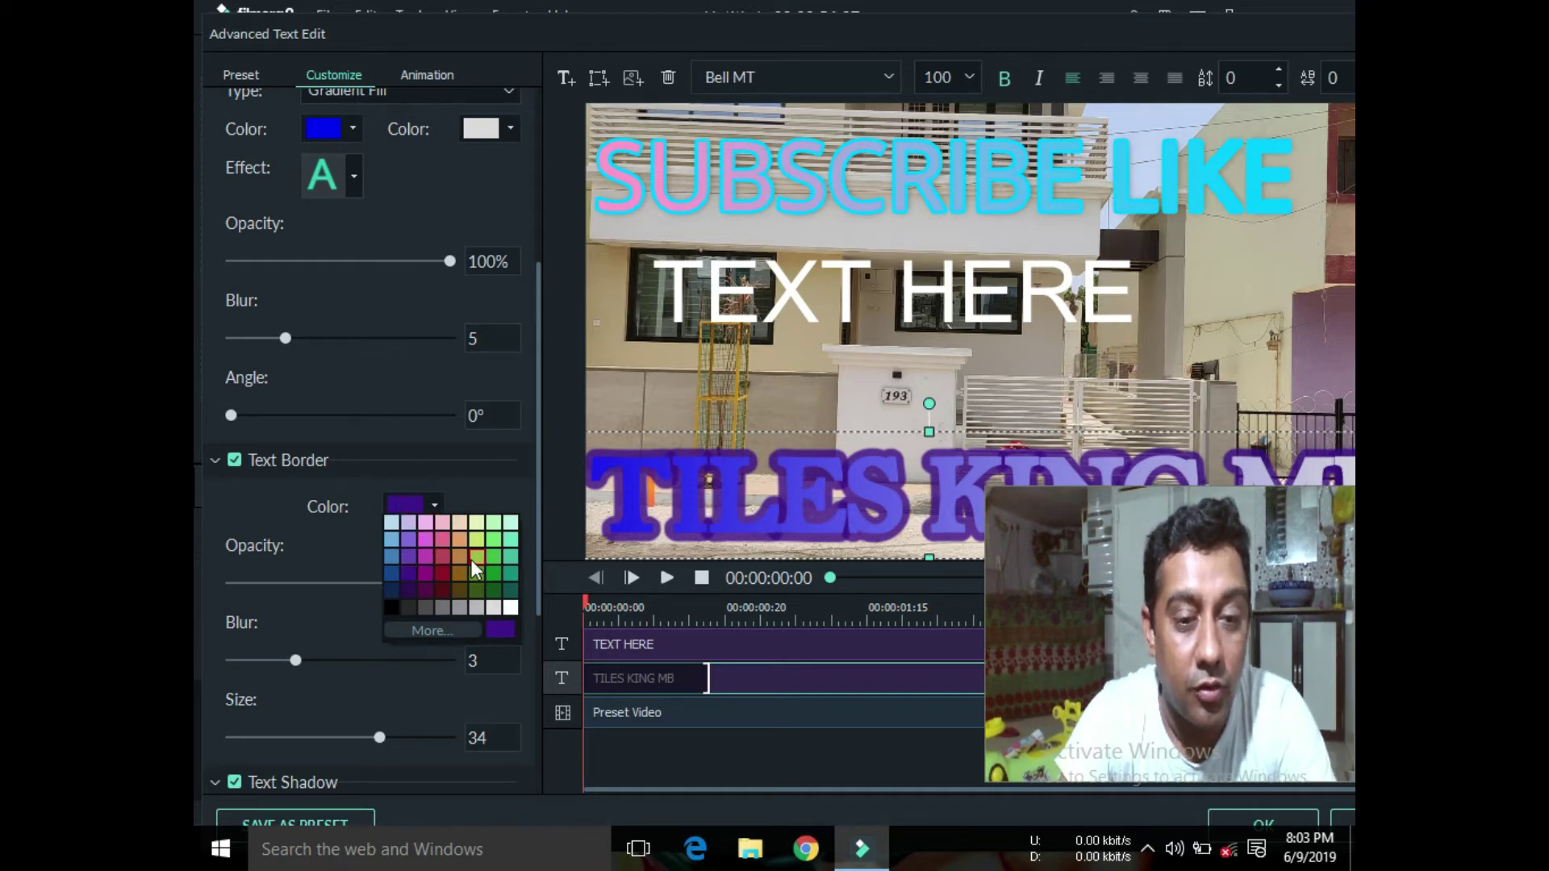
left_click(389, 603)
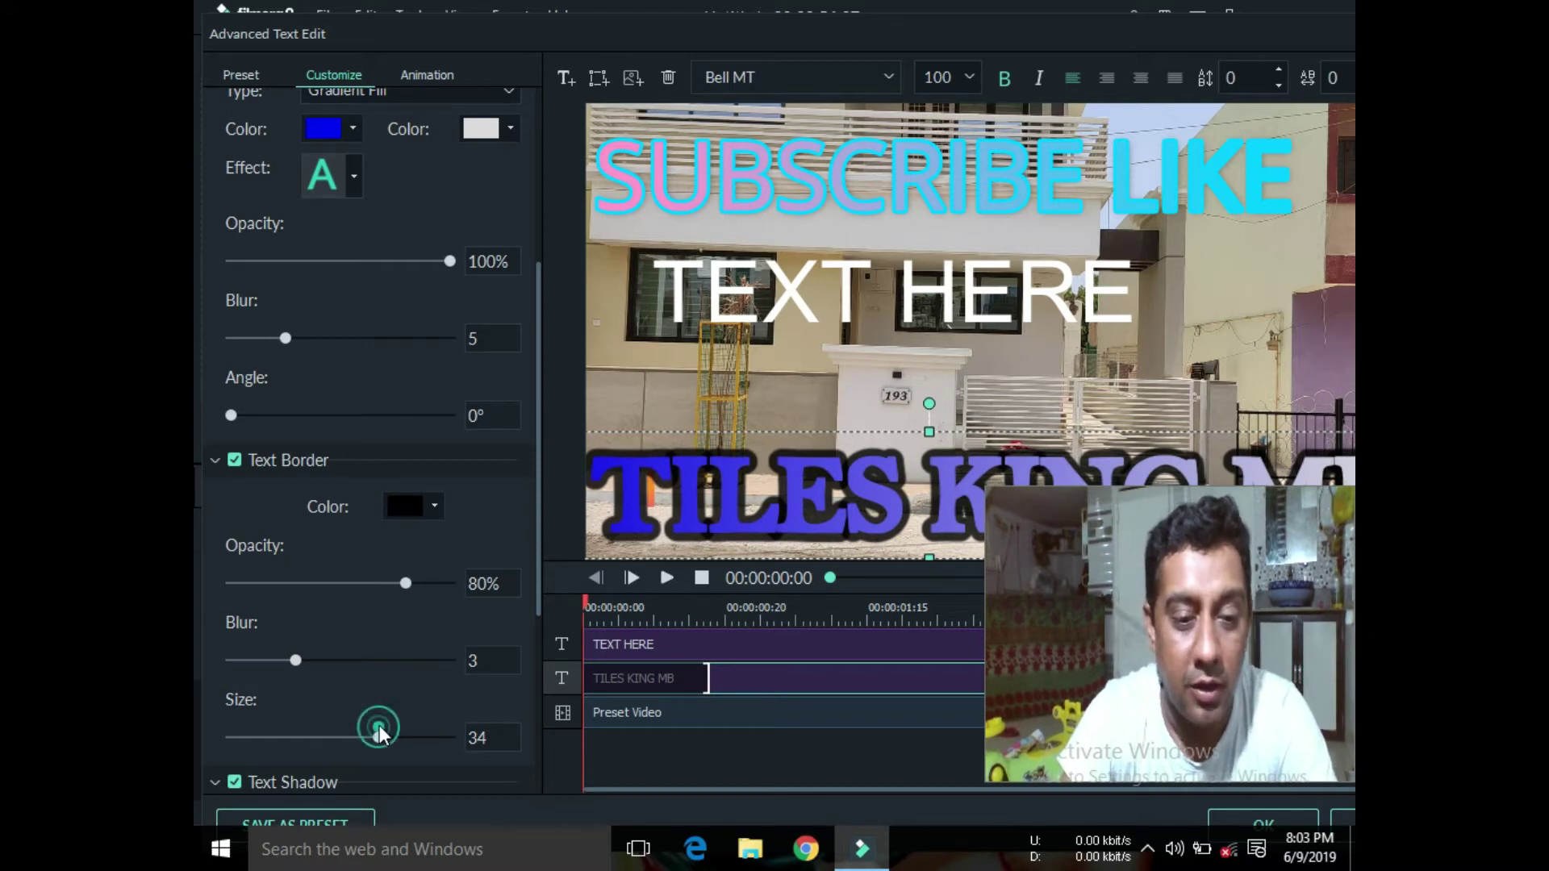
Step: Keep the text border's size at 34 and set its blur to 0 and opacity to 100%
mouse_move(385, 718)
left_mouse_down()
mouse_move(439, 734)
mouse_move(369, 738)
mouse_move(383, 739)
left_mouse_up()
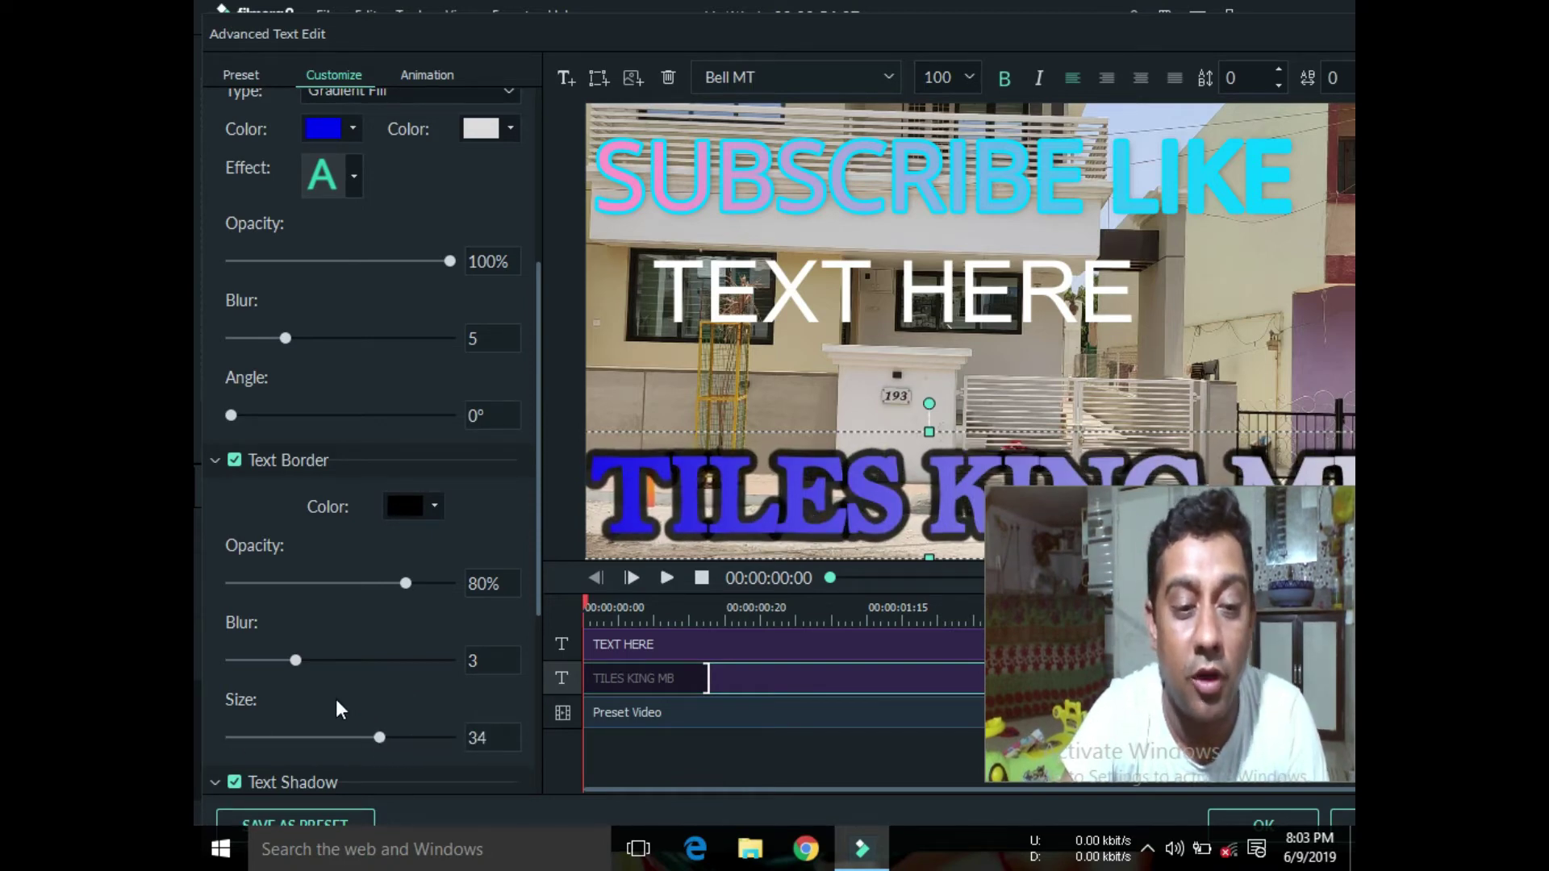
left_click_drag(289, 660, 237, 676)
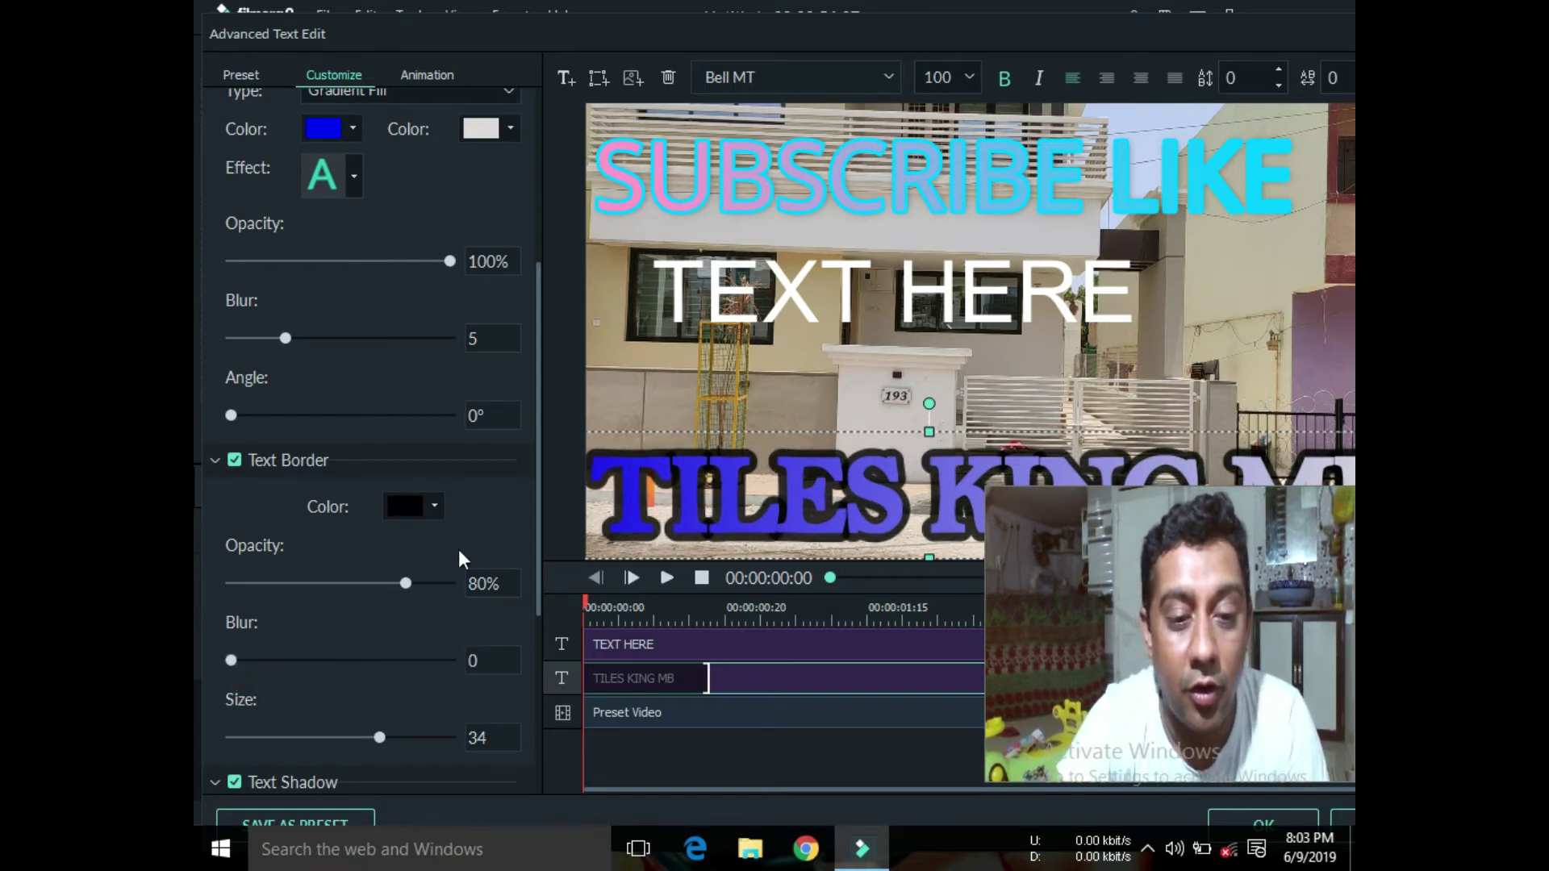
left_click_drag(398, 581, 818, 580)
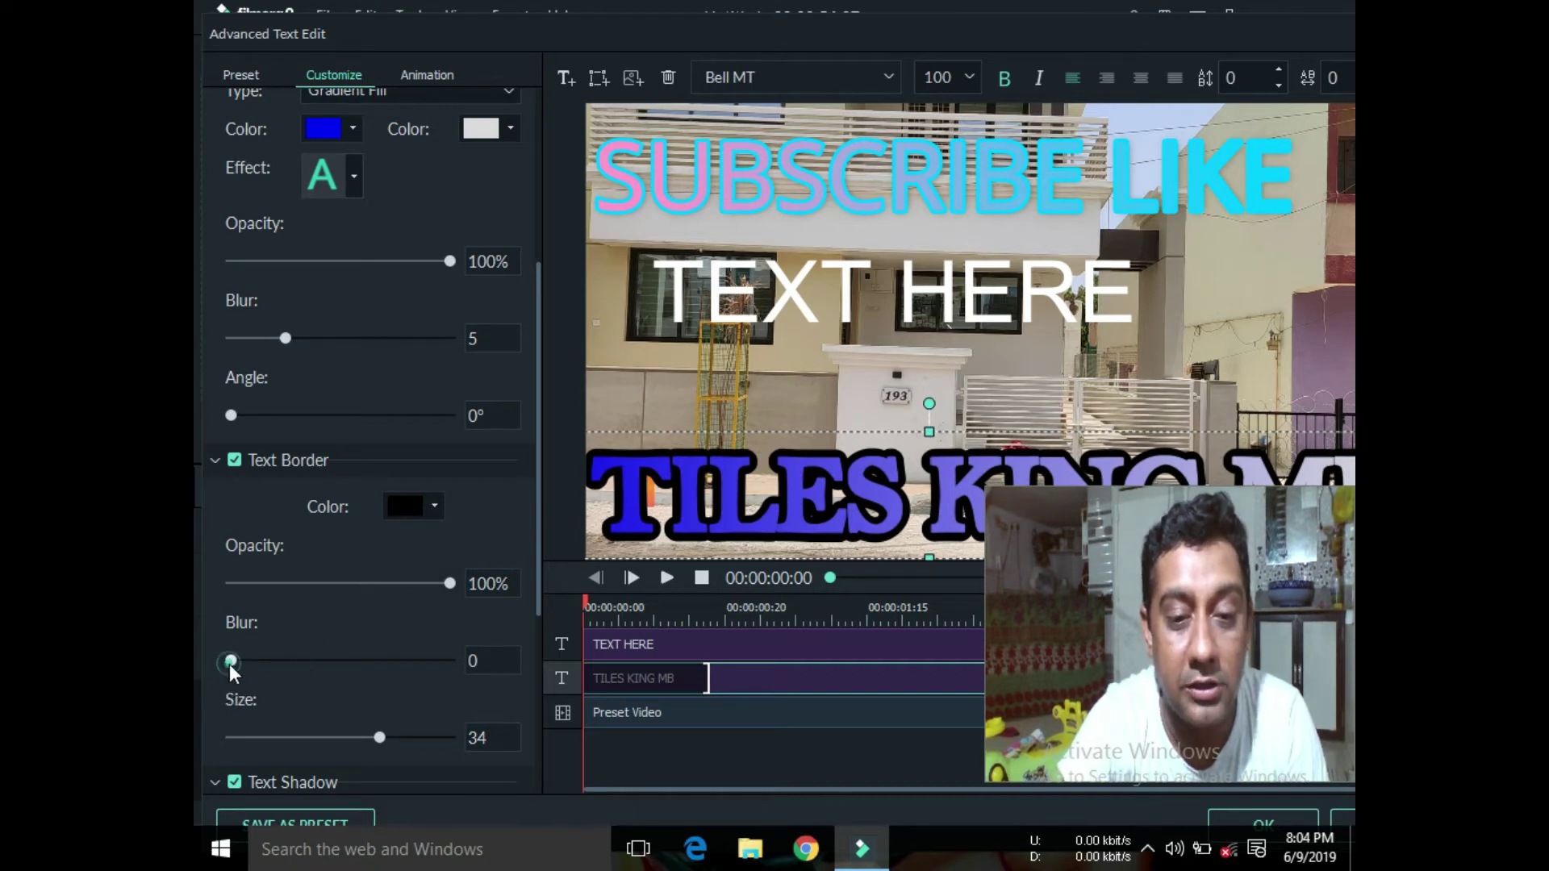
left_click_drag(229, 664, 195, 647)
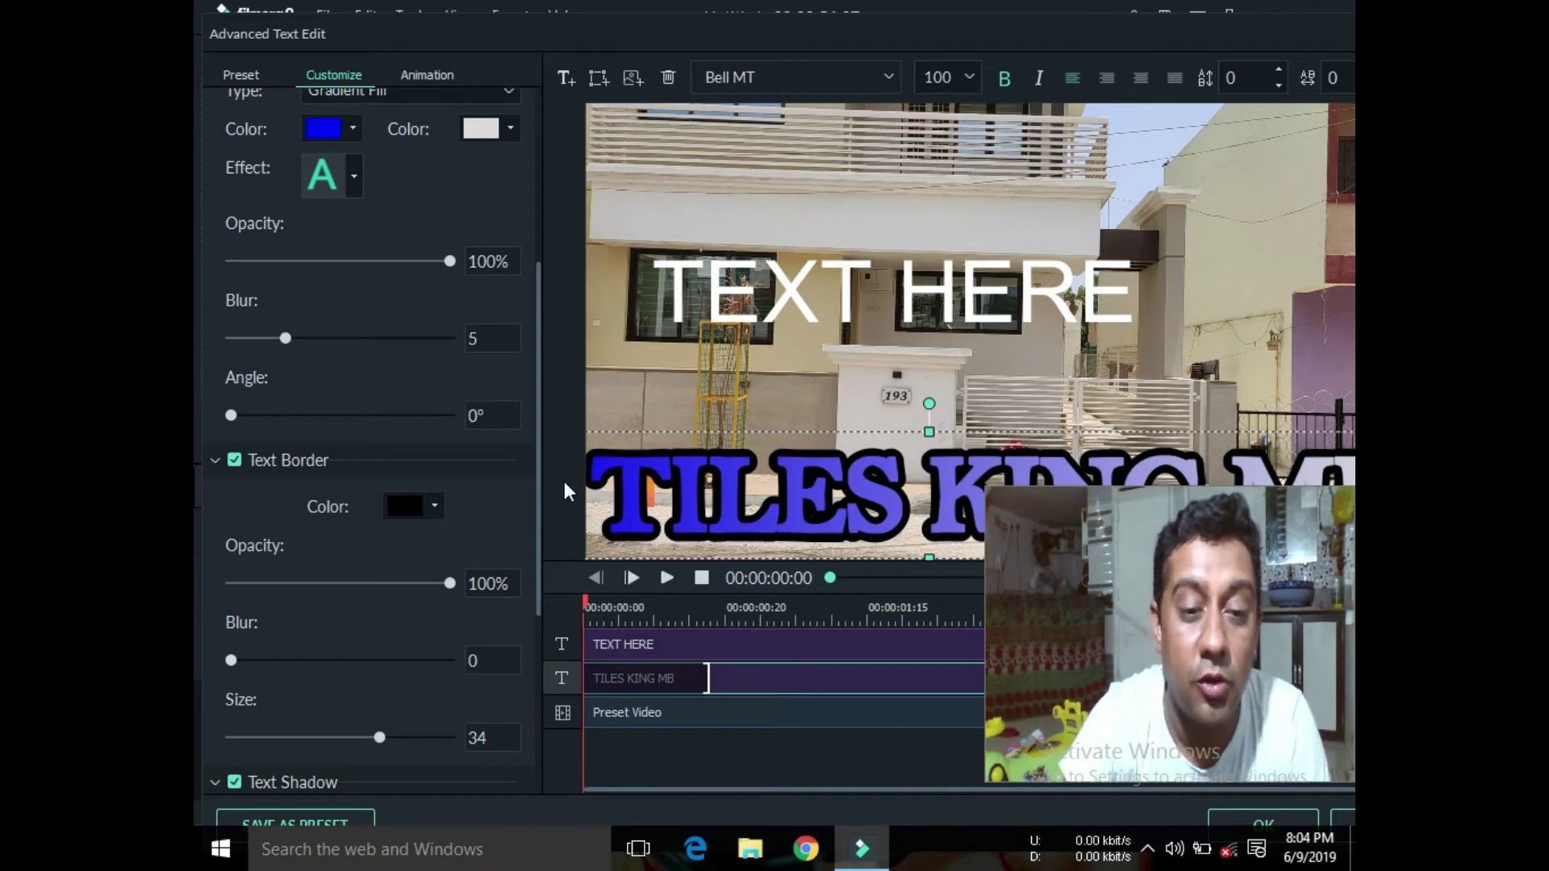
Step: Change the text shadow to the last available type, which casts the shadow below the letters
left_click_drag(538, 492, 549, 608)
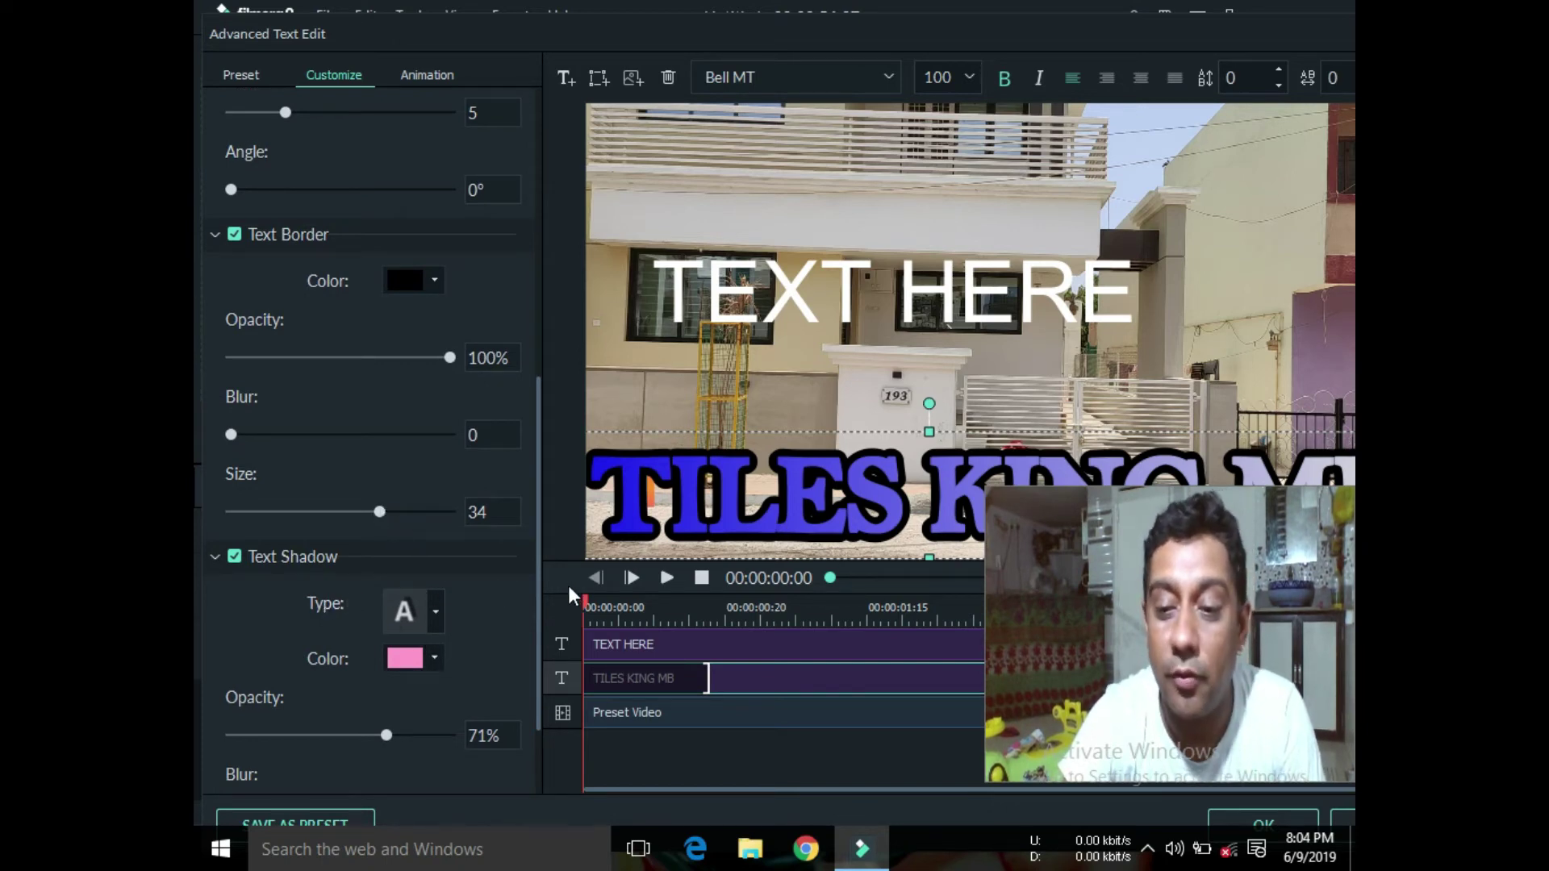
left_click(434, 613)
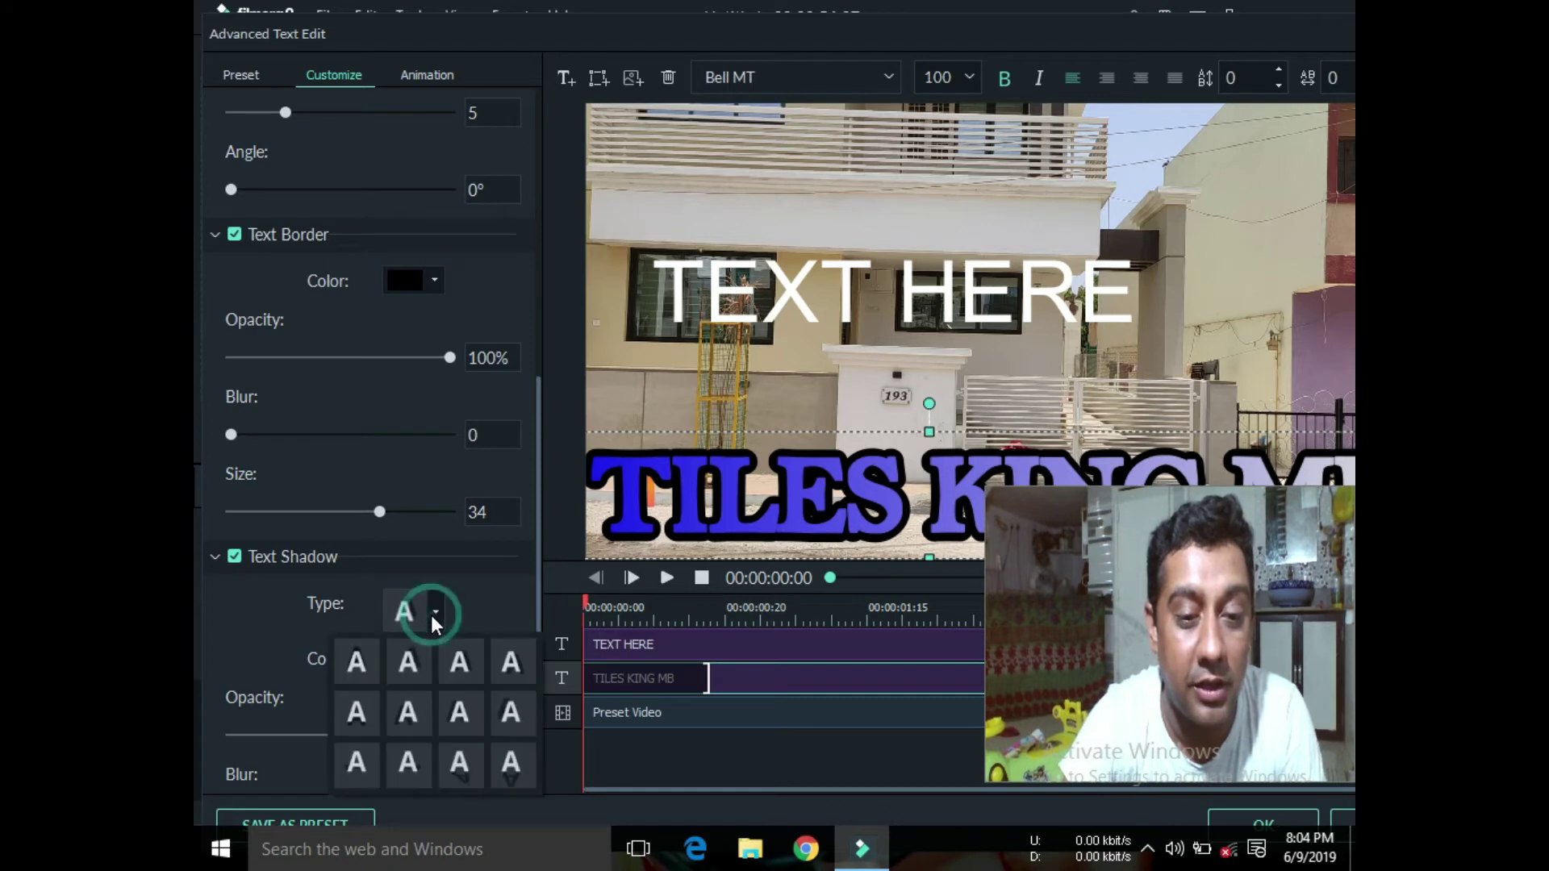
left_click(516, 763)
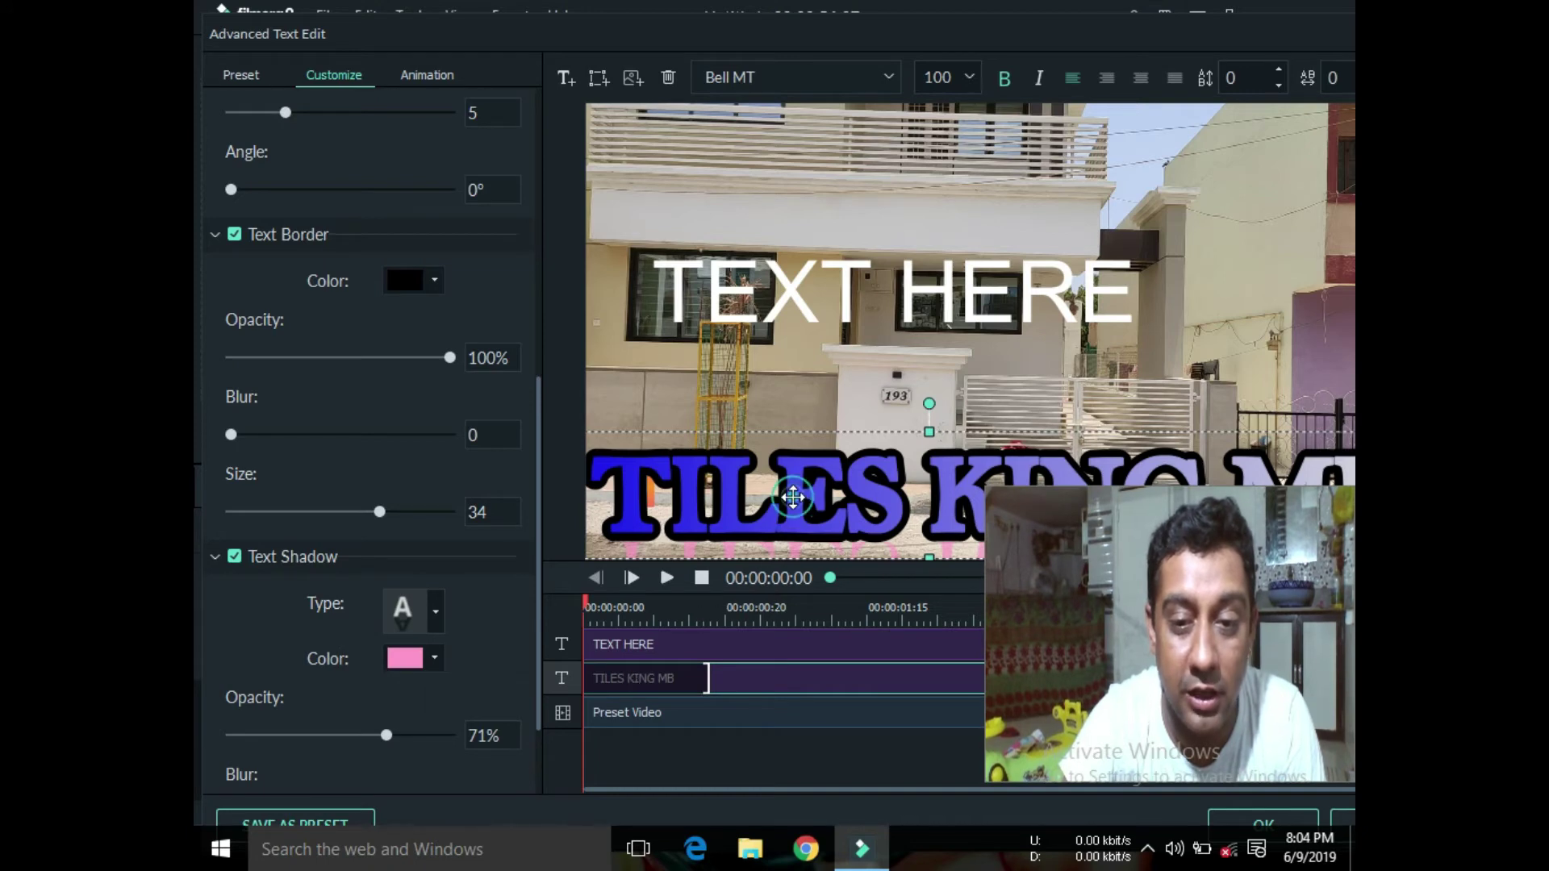
Step: Move the TILES KING MB title up to the middle of the frame and change its shadow colour to green
left_click_drag(793, 498, 800, 295)
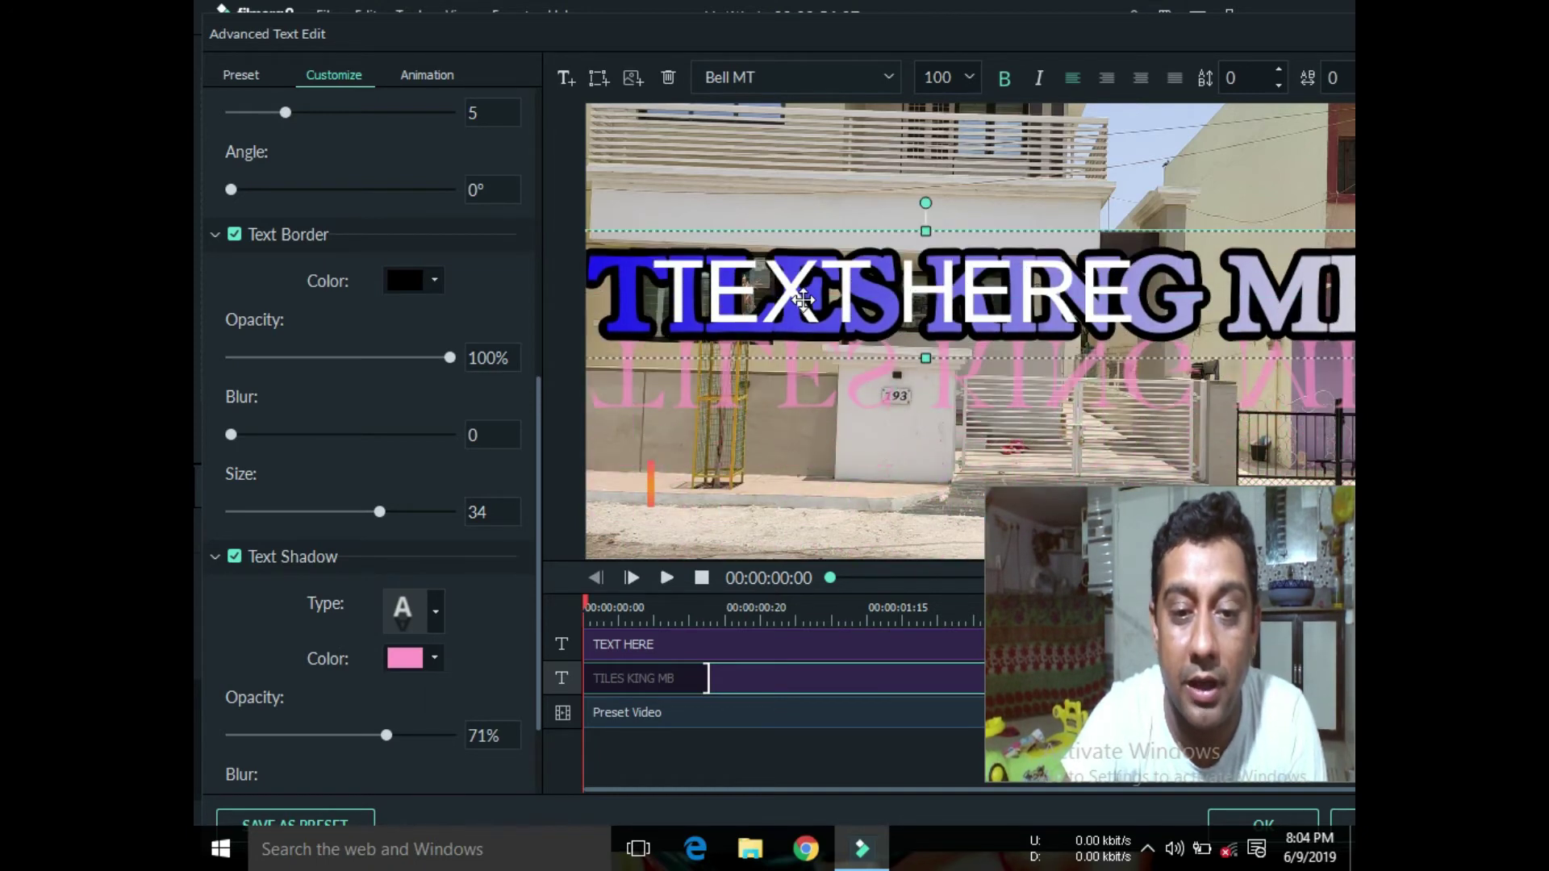
left_click(432, 655)
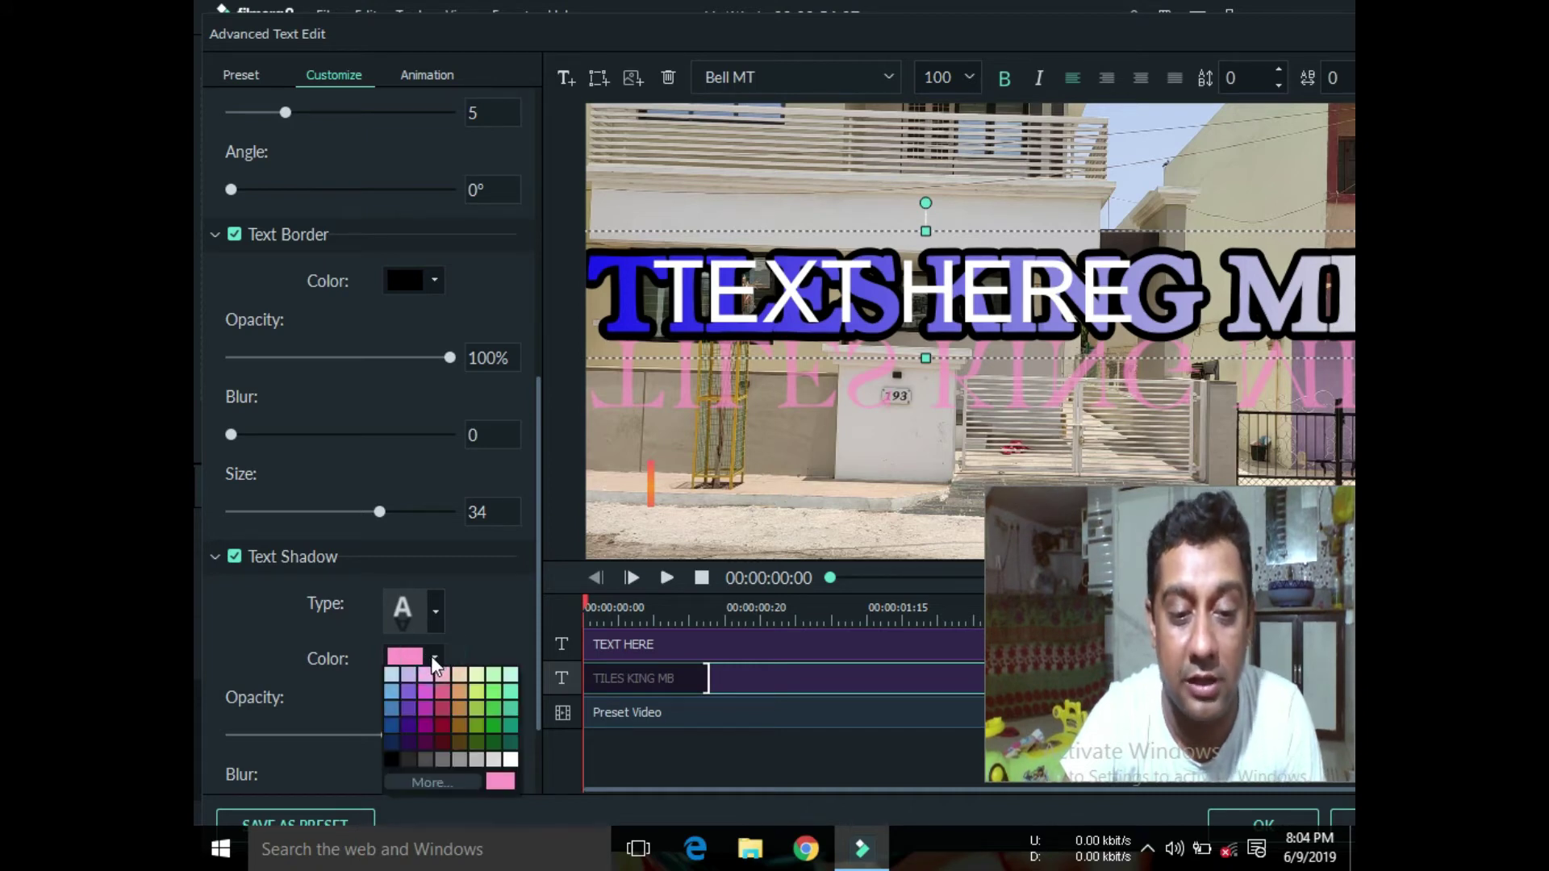
left_click(492, 709)
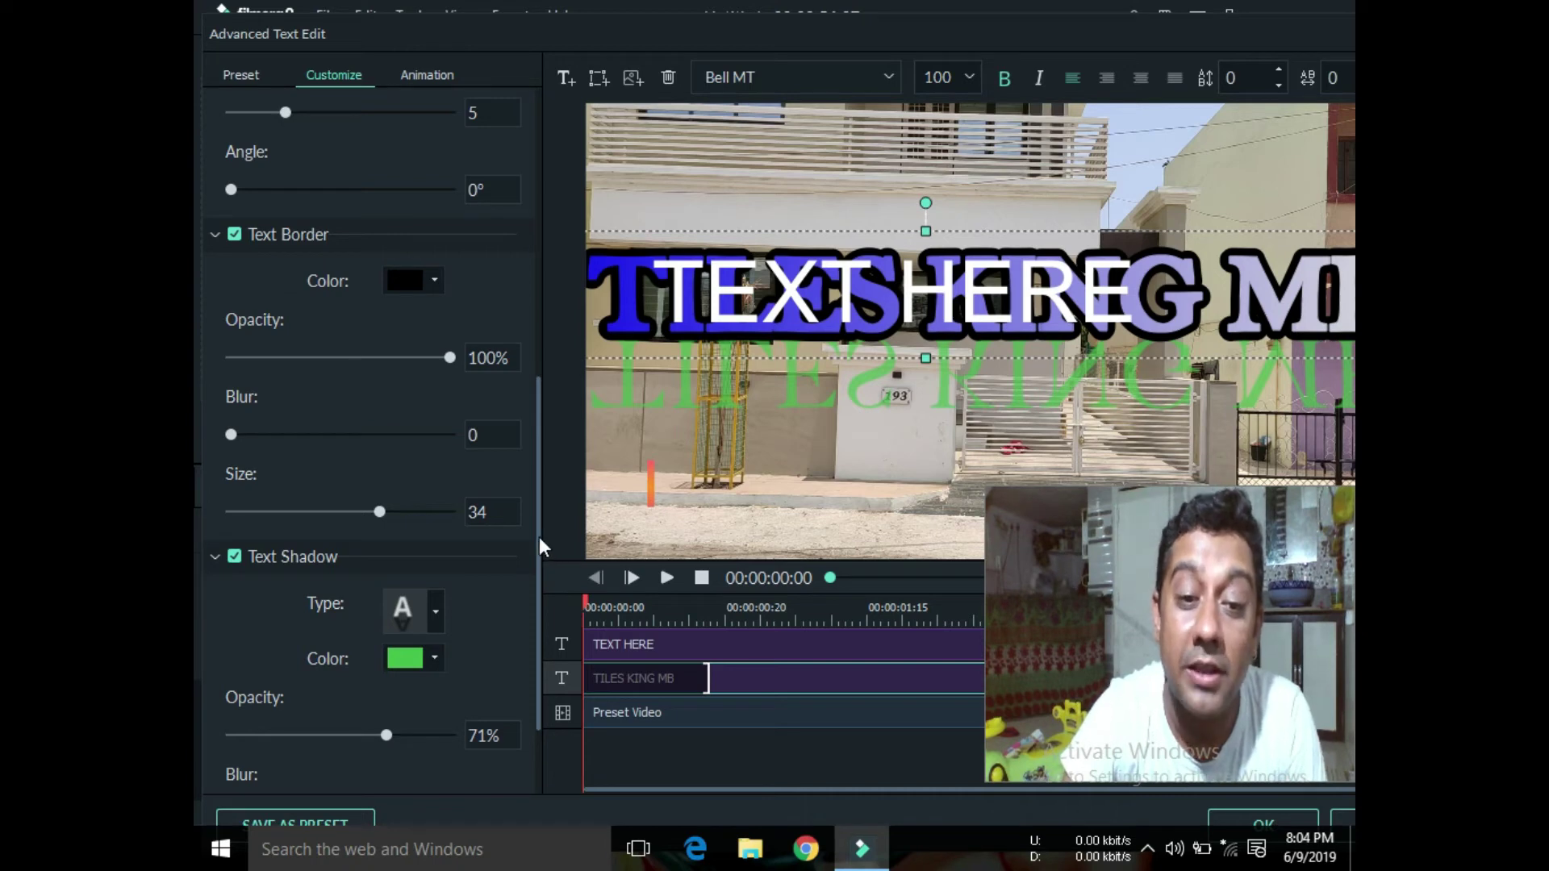
Step: Set the text shadow's opacity to 31% and its blur to 0, trying a distance of 14 before setting it to 0
left_click_drag(539, 536, 541, 651)
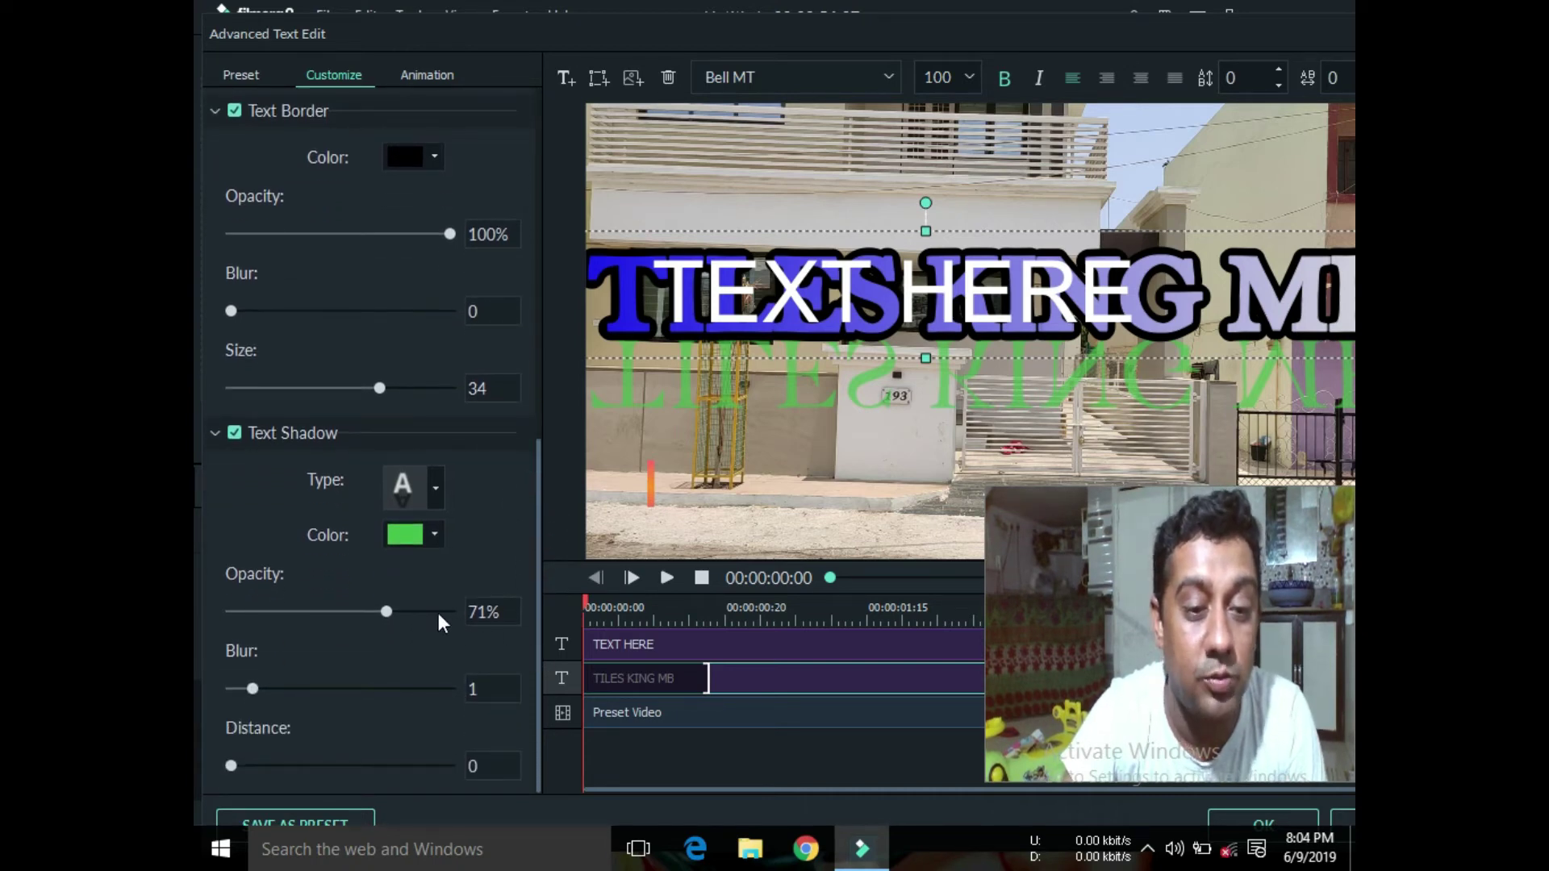
left_click_drag(388, 606, 298, 617)
left_click_drag(251, 689, 214, 713)
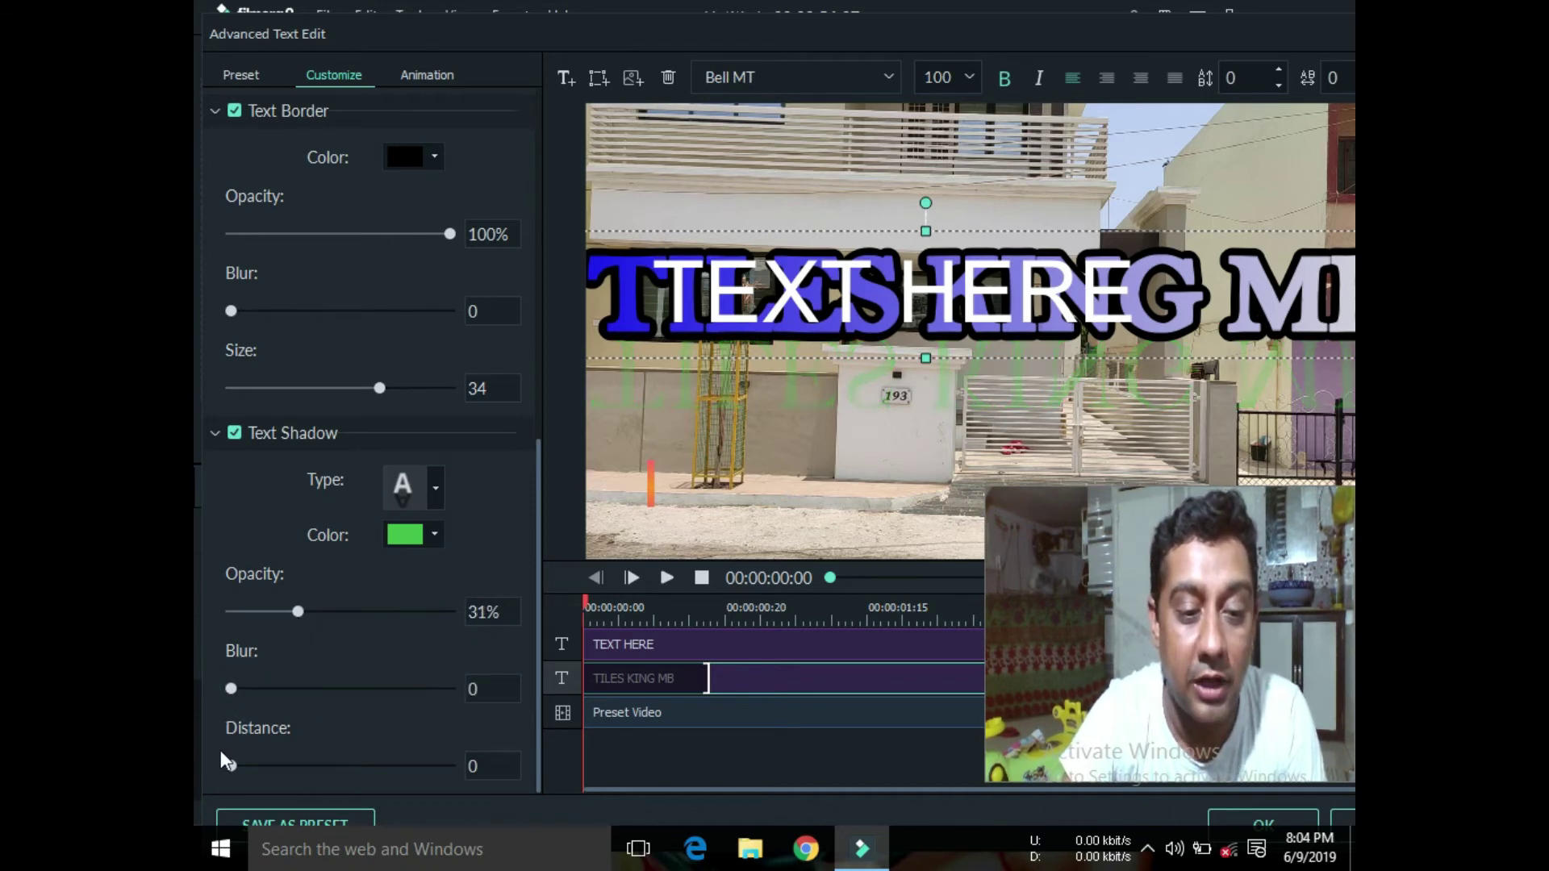
left_click_drag(230, 765, 384, 730)
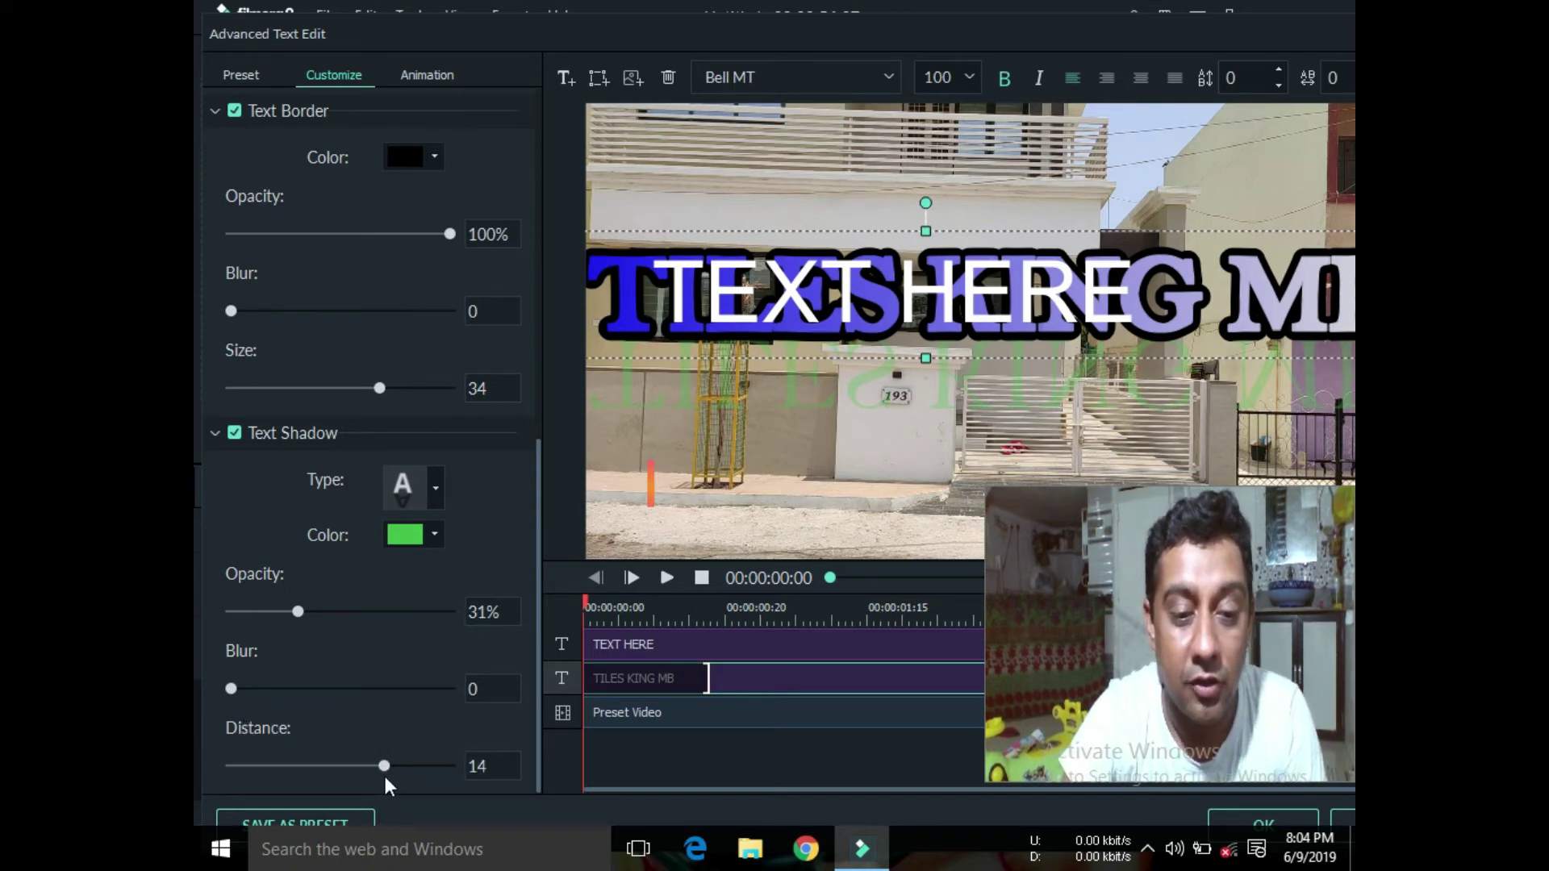
left_click_drag(385, 768, 195, 768)
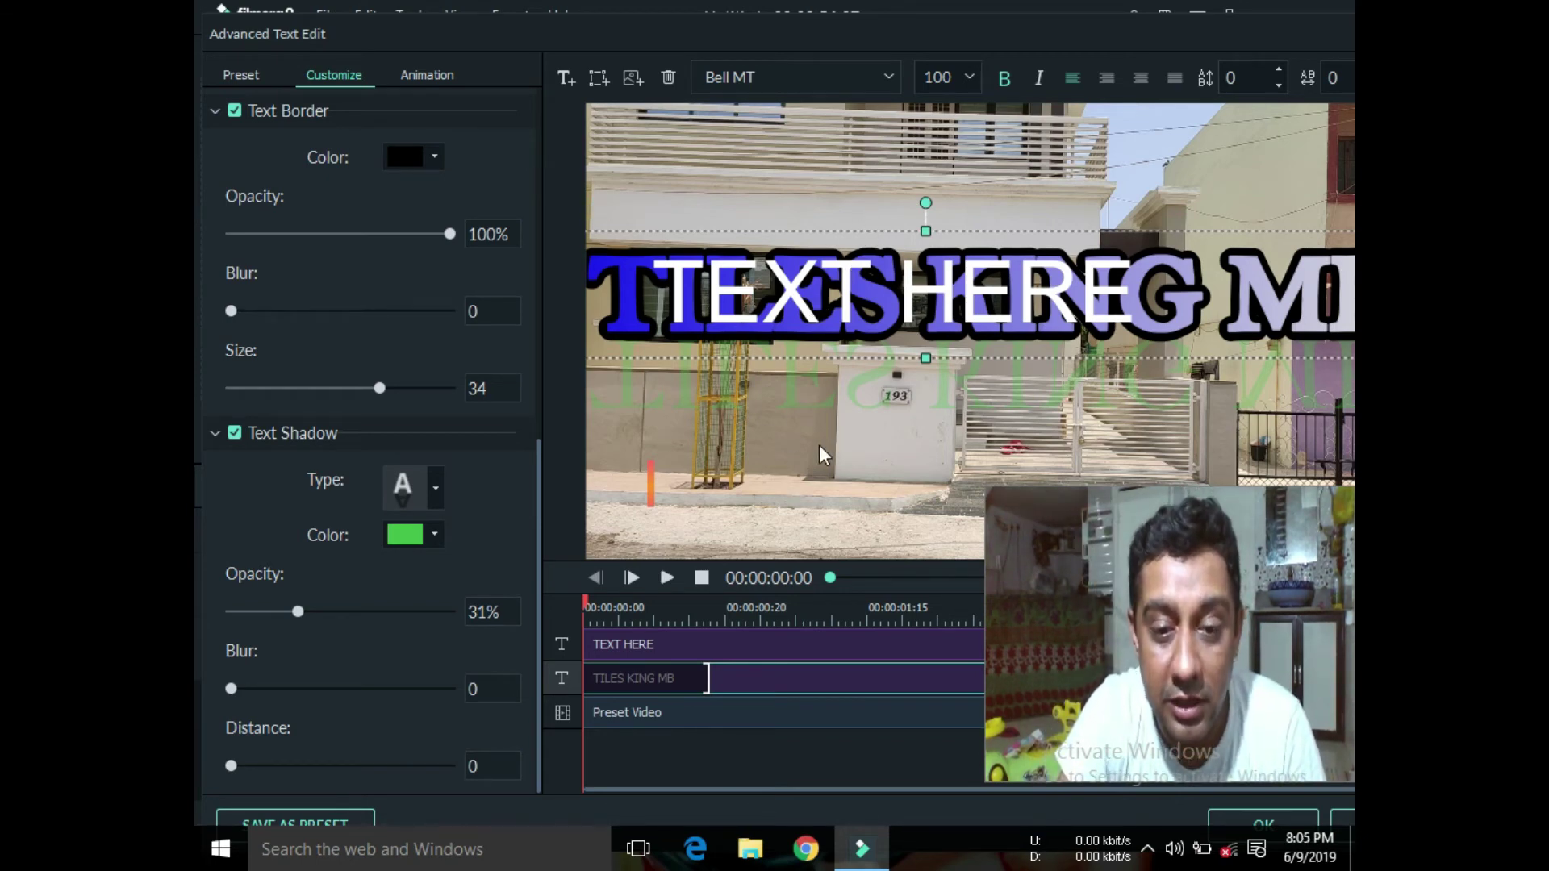
Step: Delete the TEXT HERE text box and add a right-pointing arrow shape
left_click(686, 643)
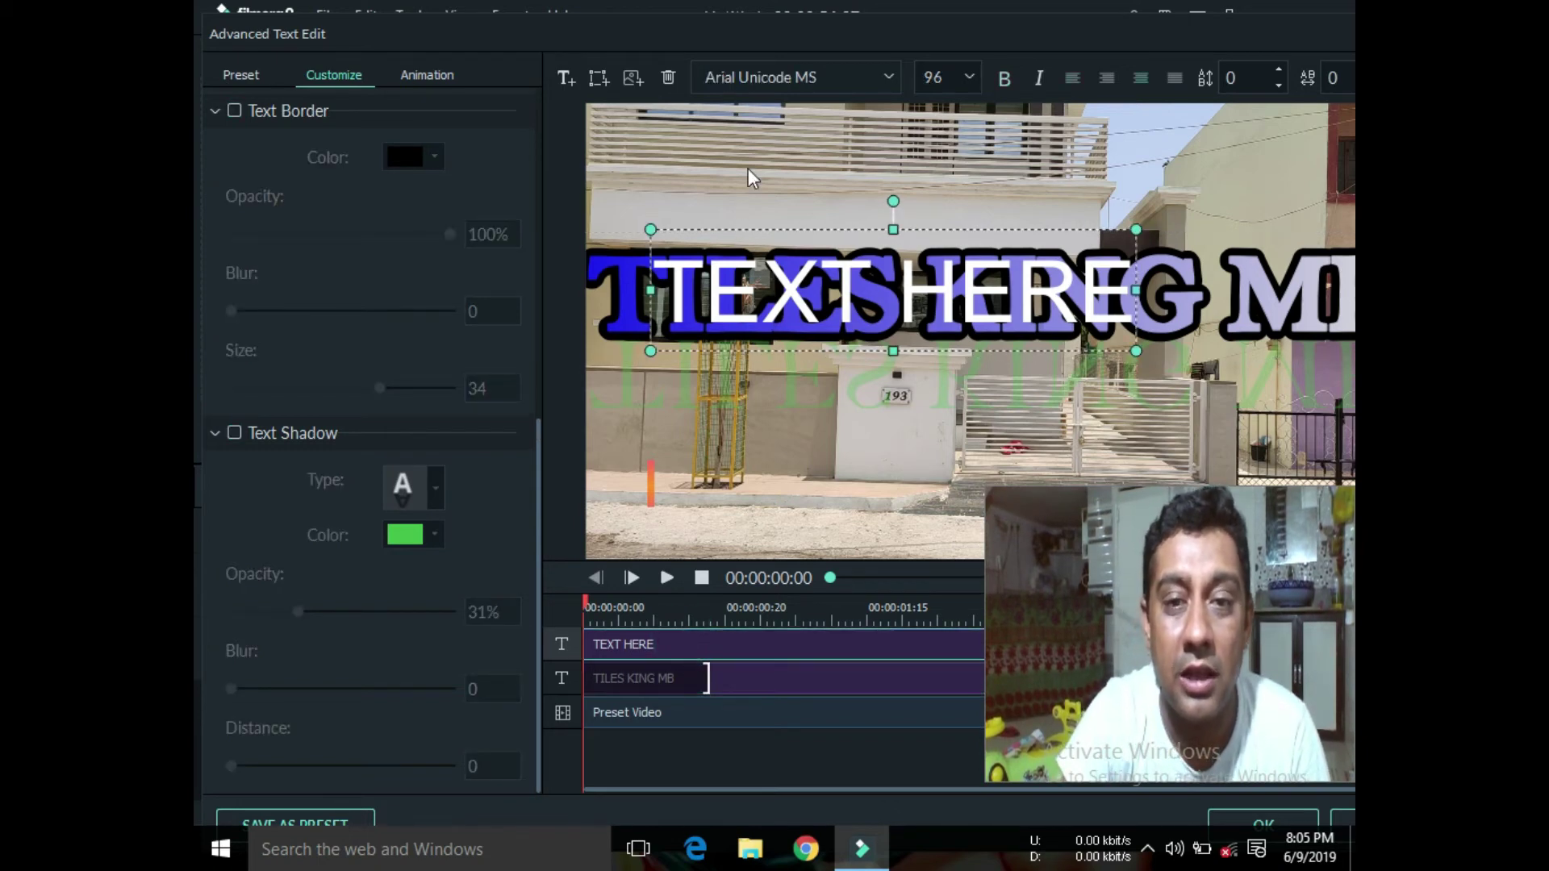
left_click(668, 79)
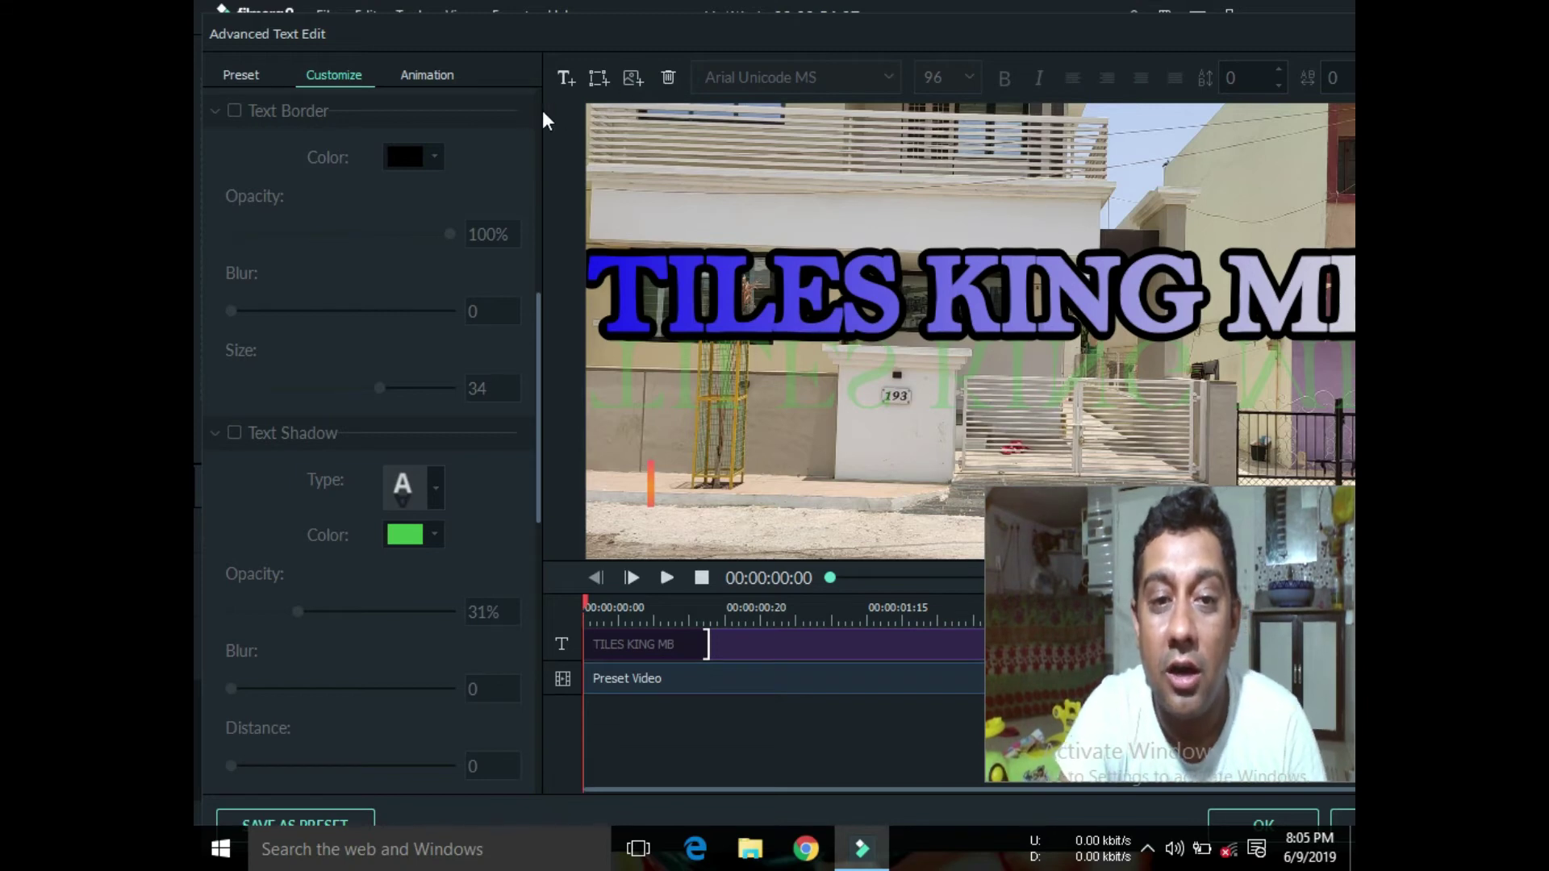
left_click(597, 79)
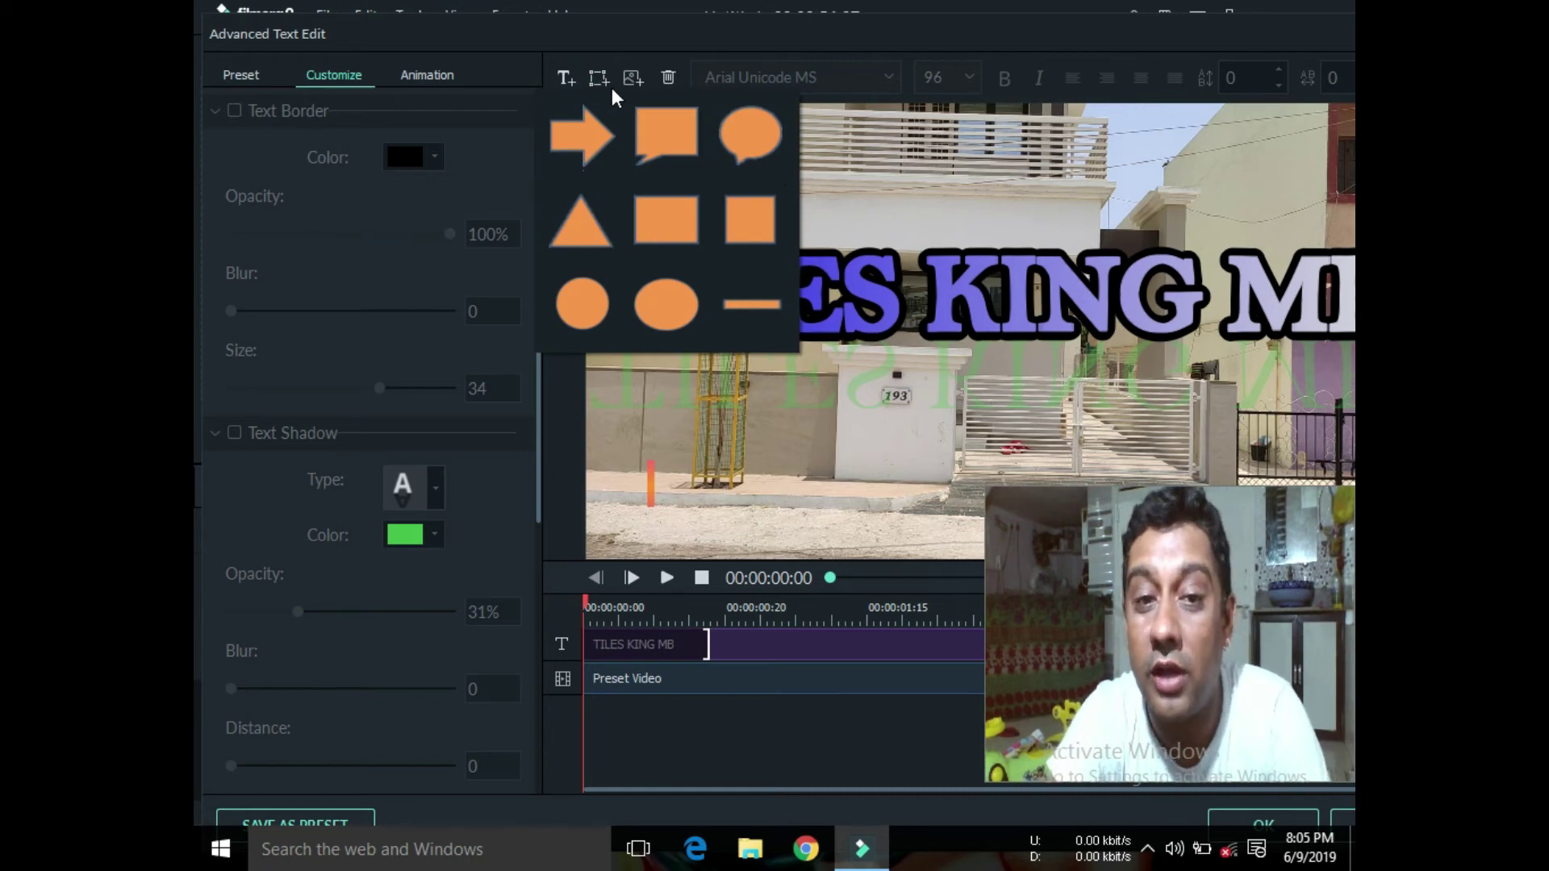
left_click(578, 134)
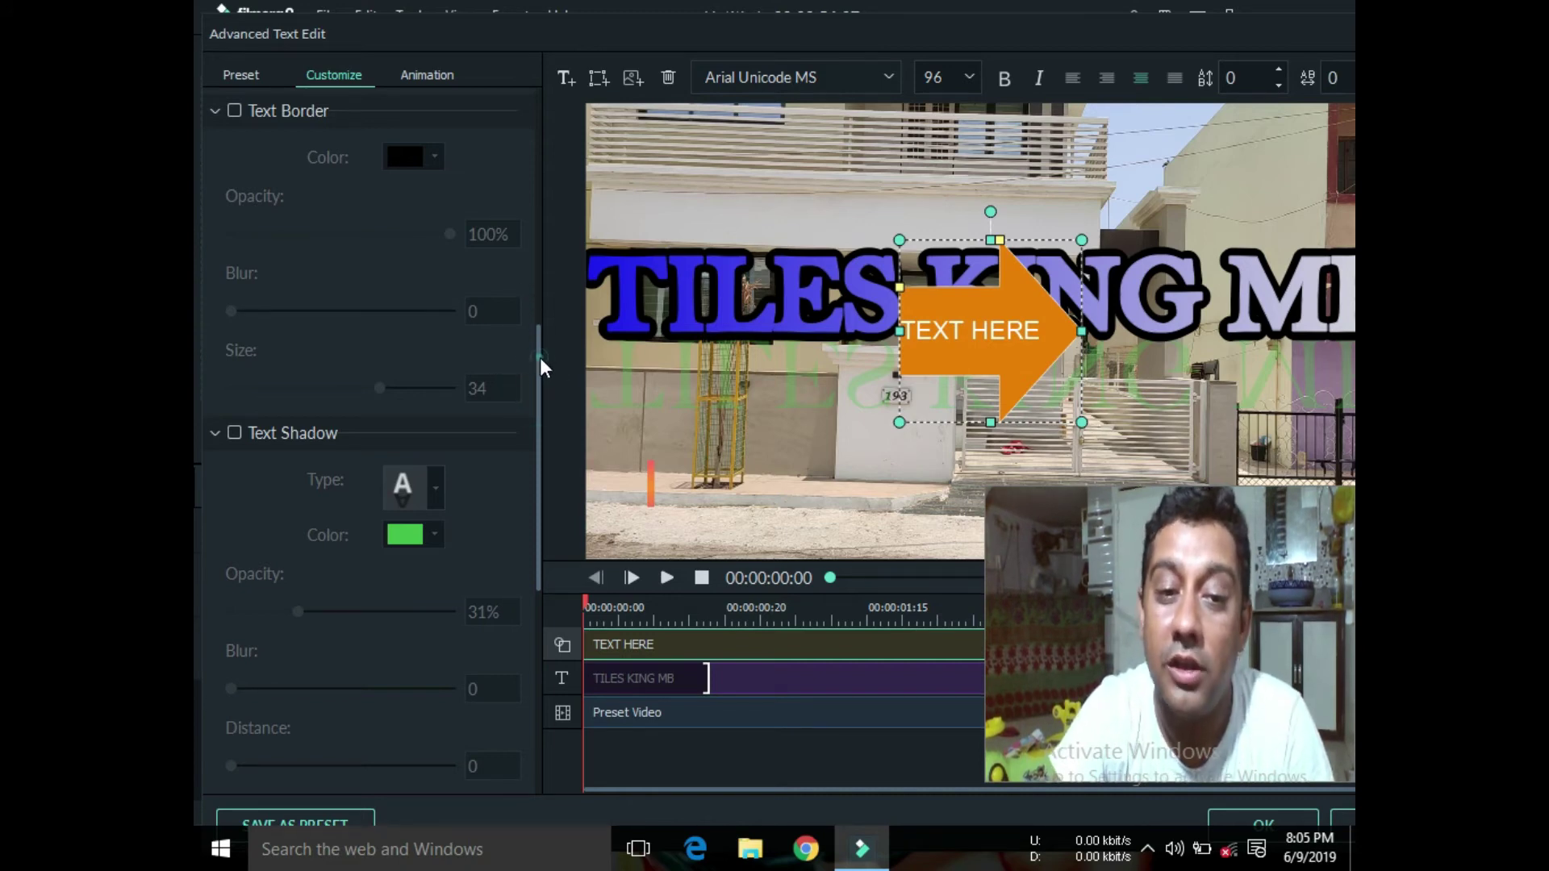
Step: Start erasing the TEXT HERE placeholder from the arrow shape's text, beginning with the word HERE
left_click_drag(540, 356, 579, 38)
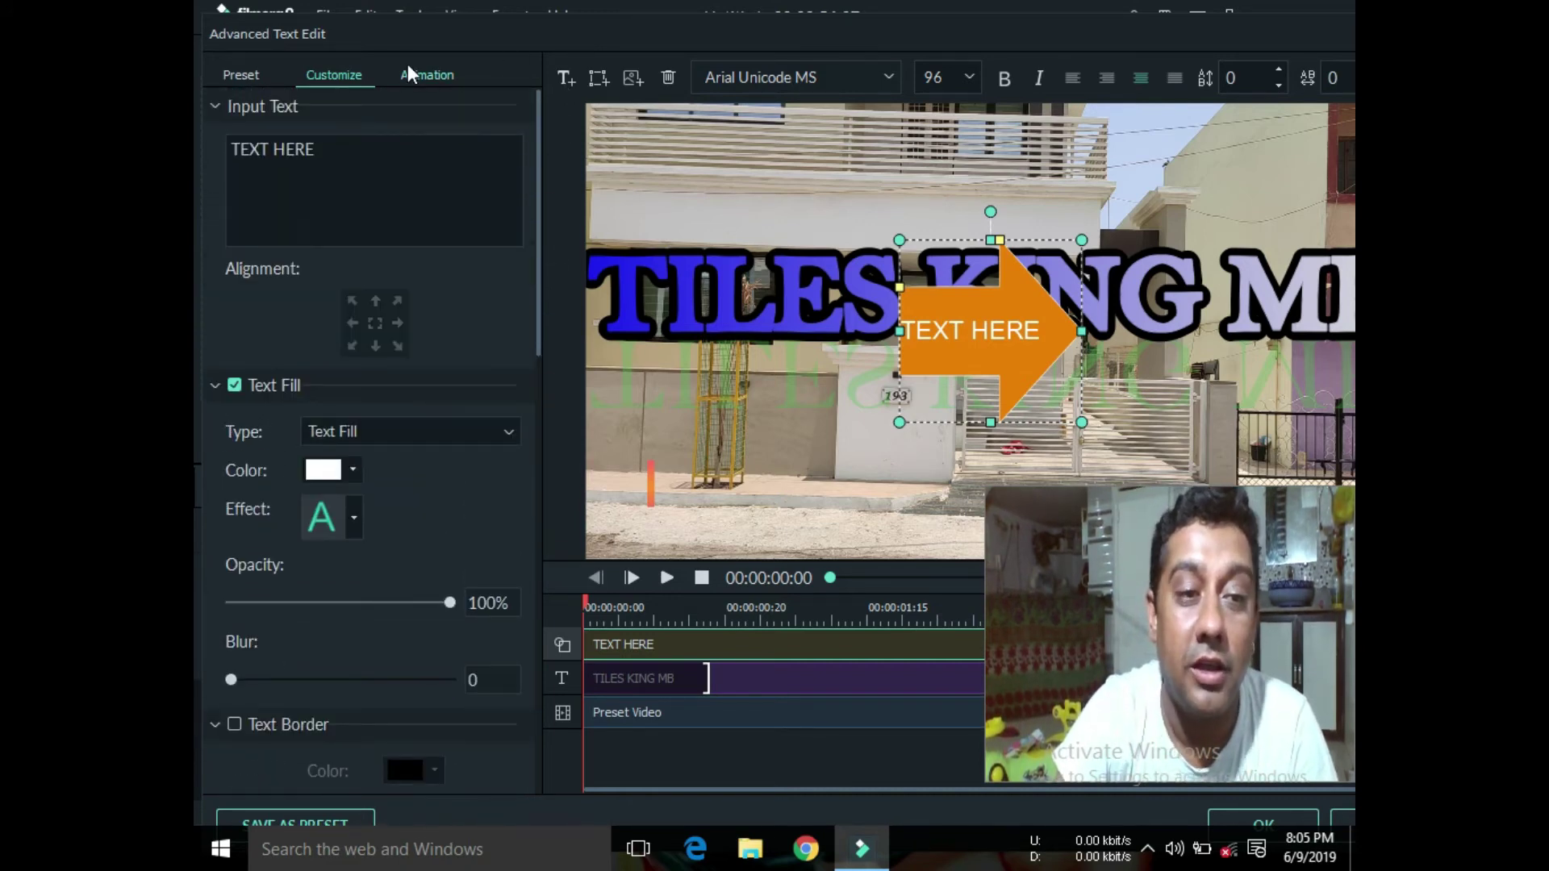
double_click(345, 146)
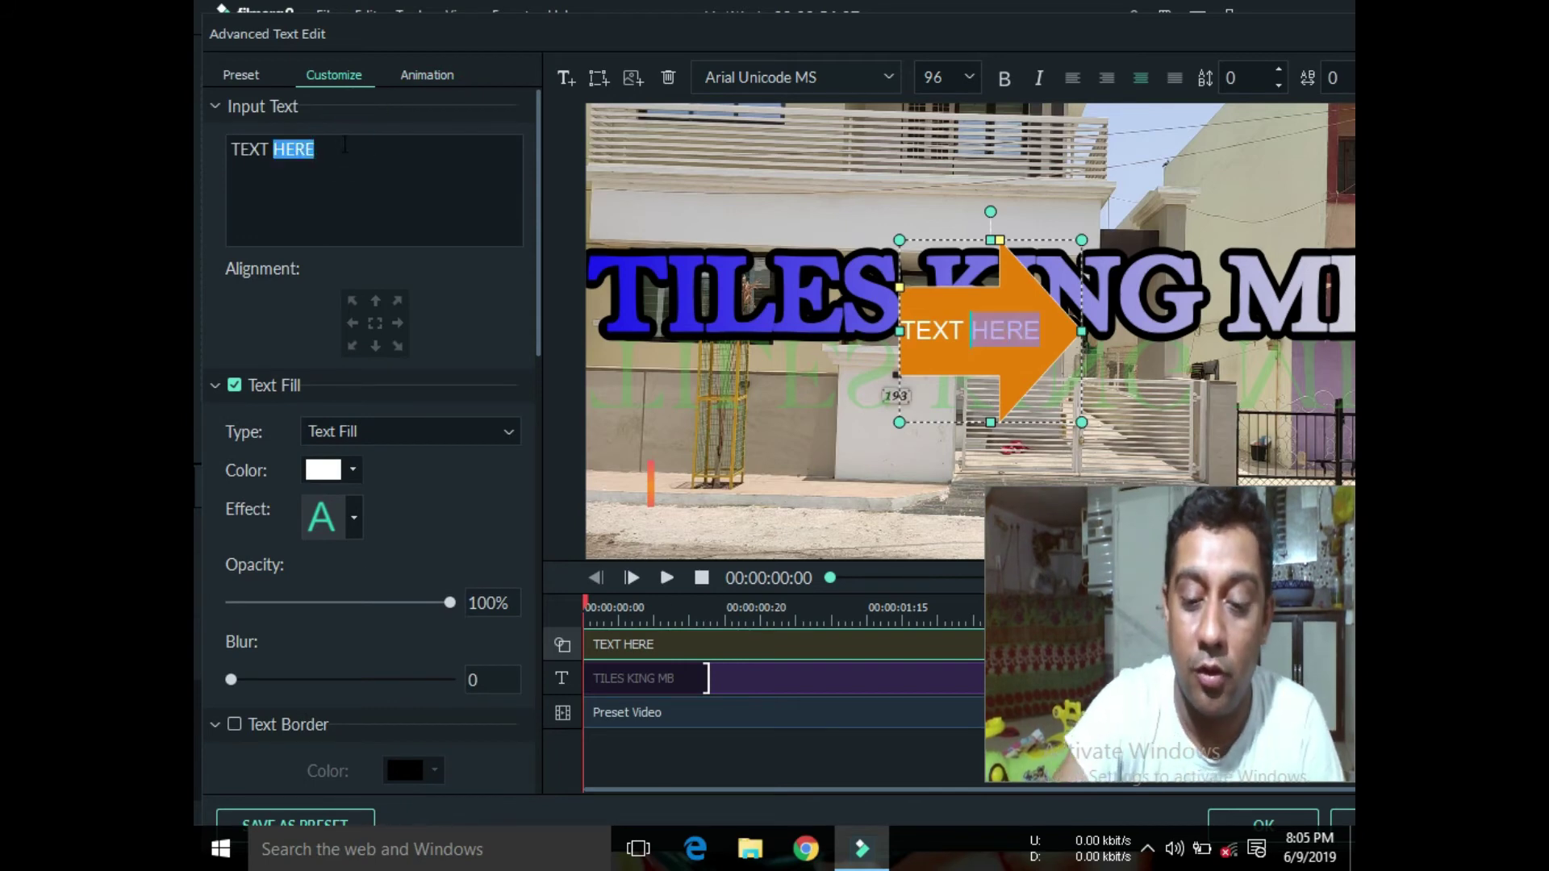
key("BackSpace")
key("BackSpace")
key("BackSpace")
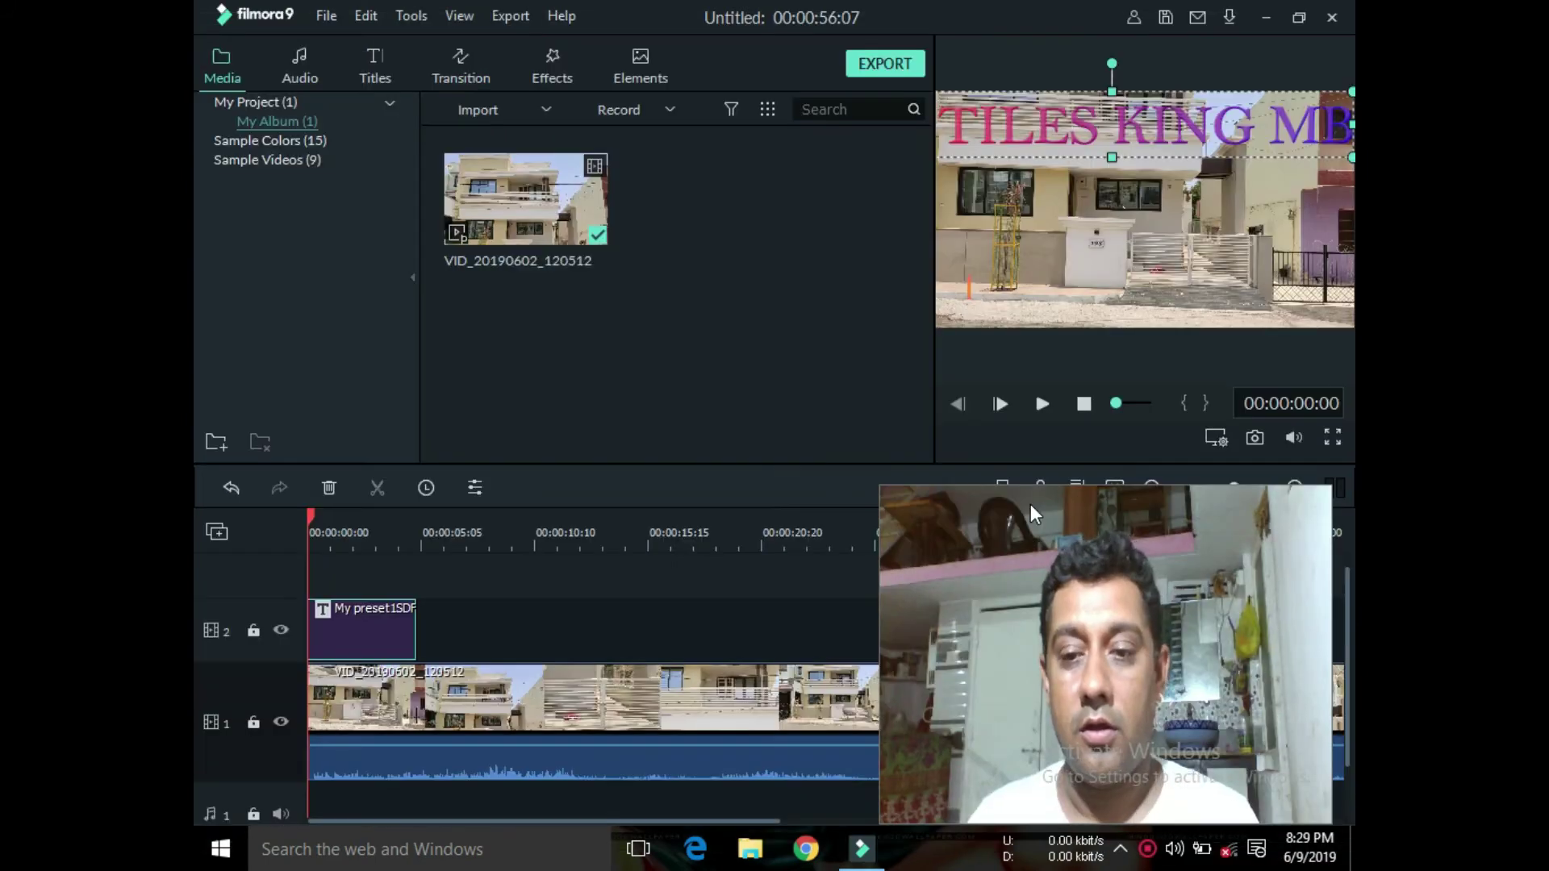
Step: Open the title clip on video track 2 in the advanced text editor and delete its TILES KING MB text
double_click(376, 641)
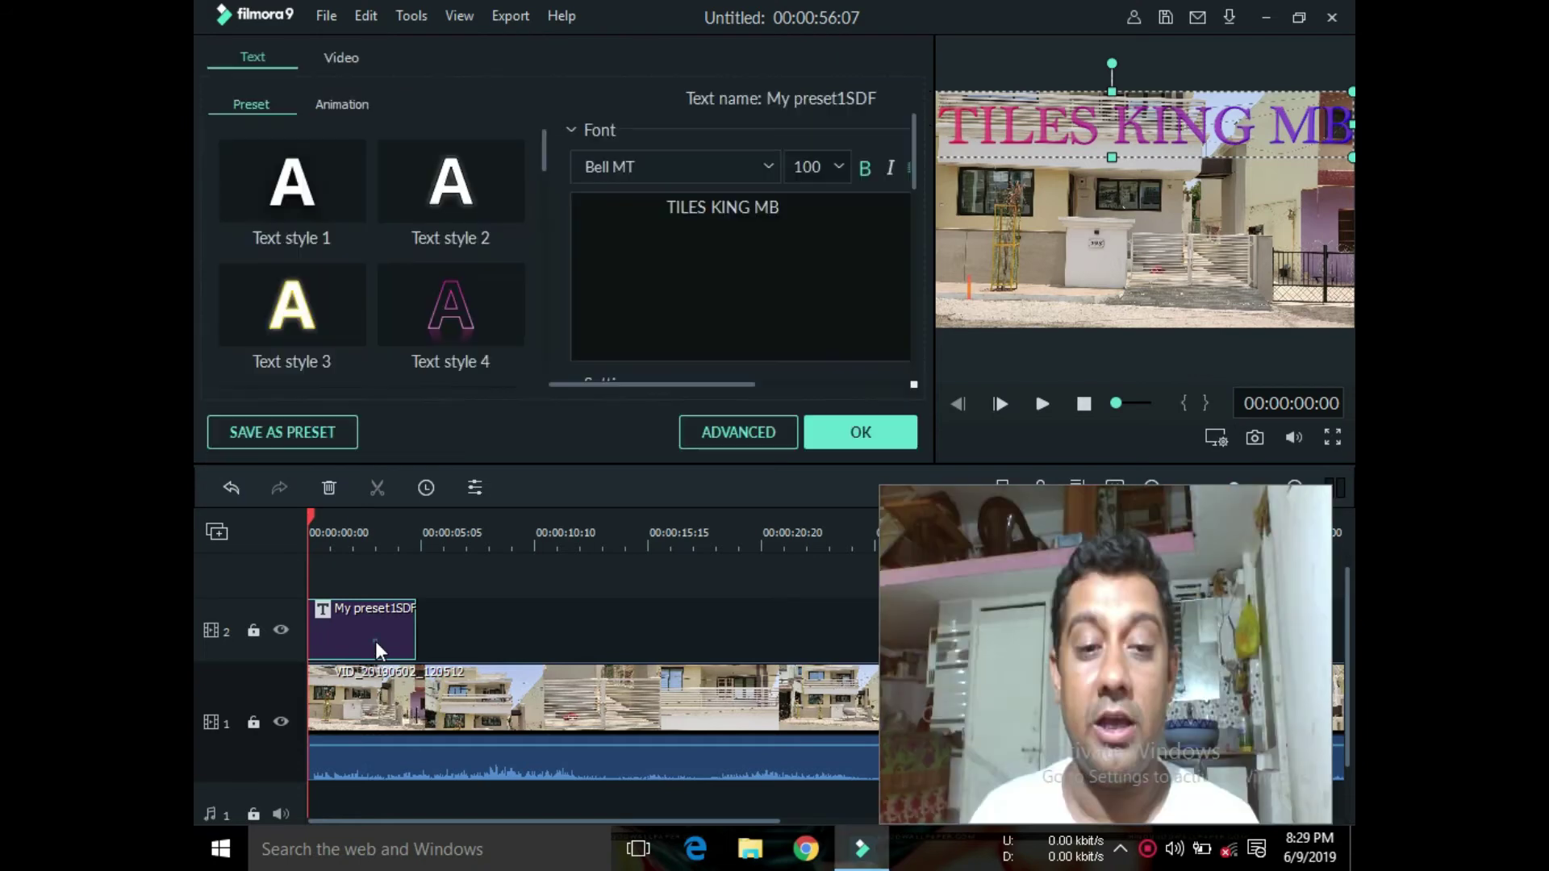
left_click(786, 427)
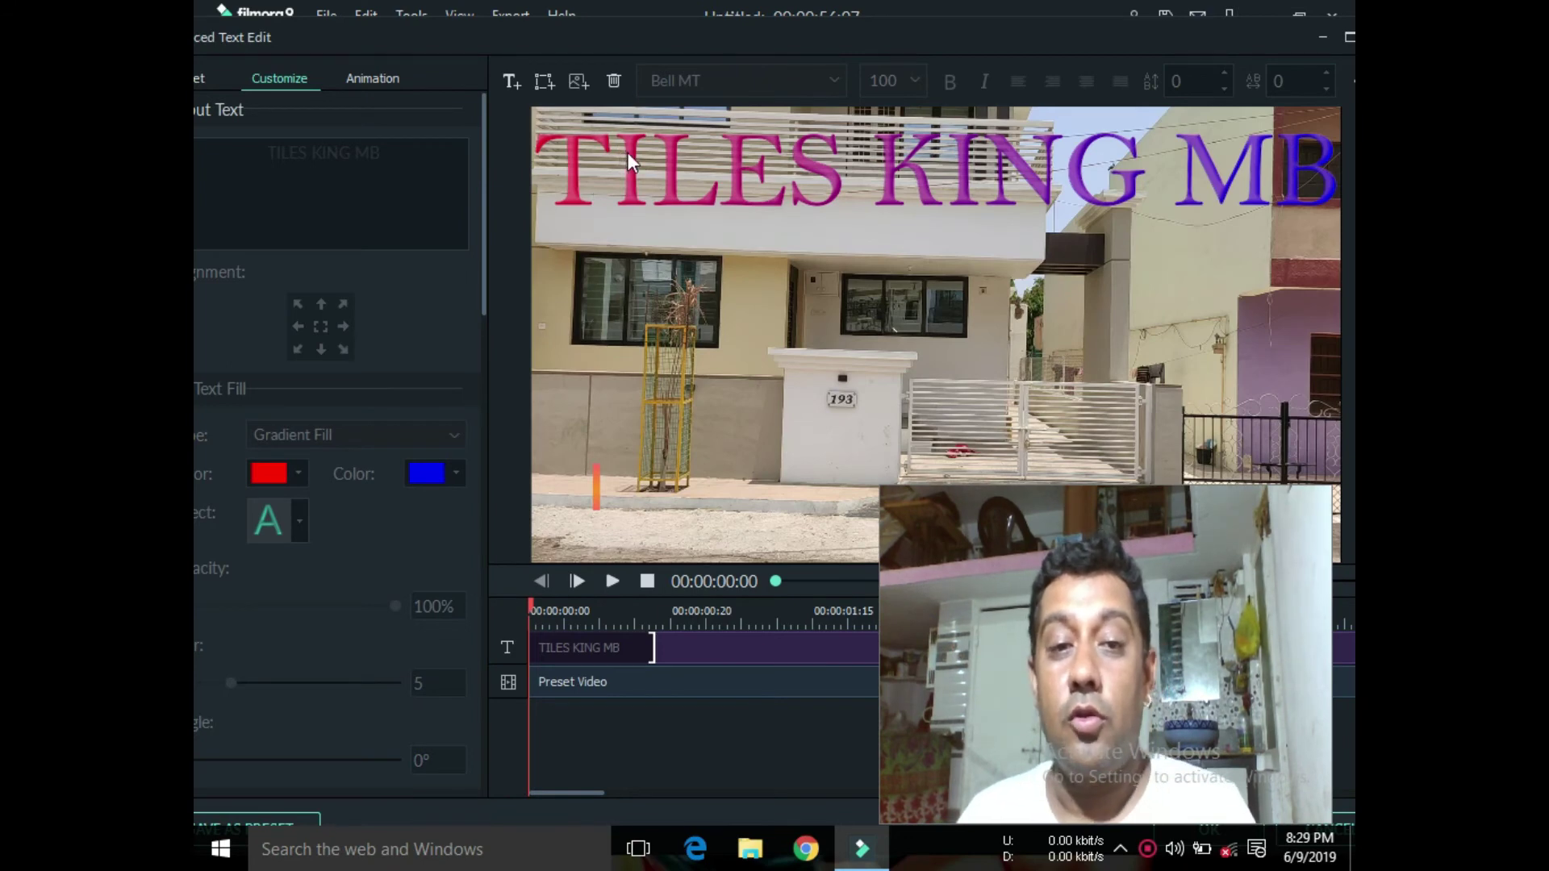
left_click(632, 158)
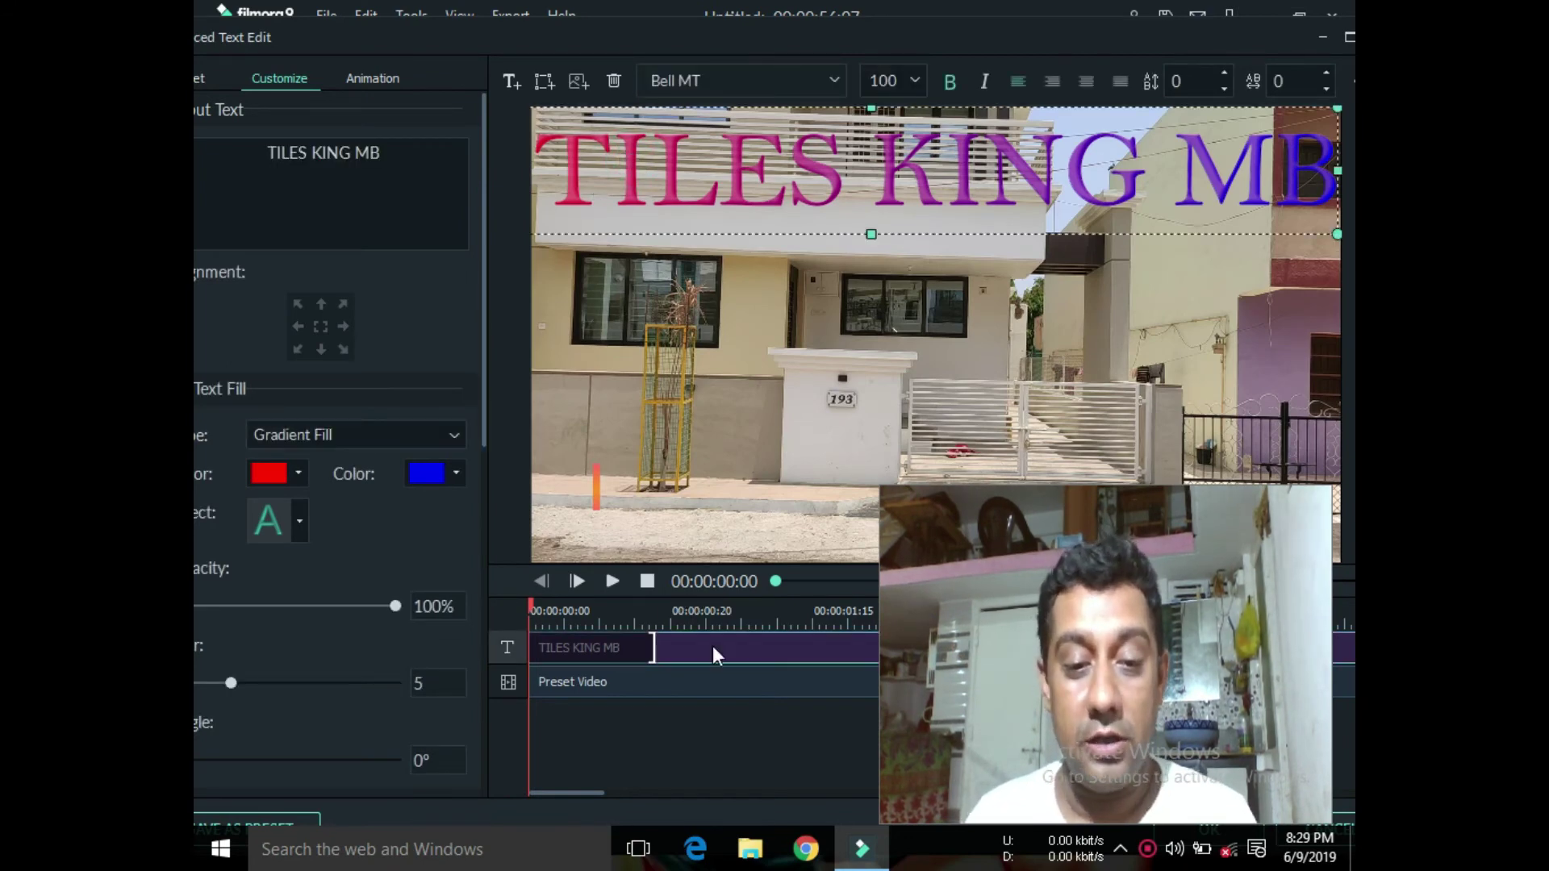
left_click(617, 76)
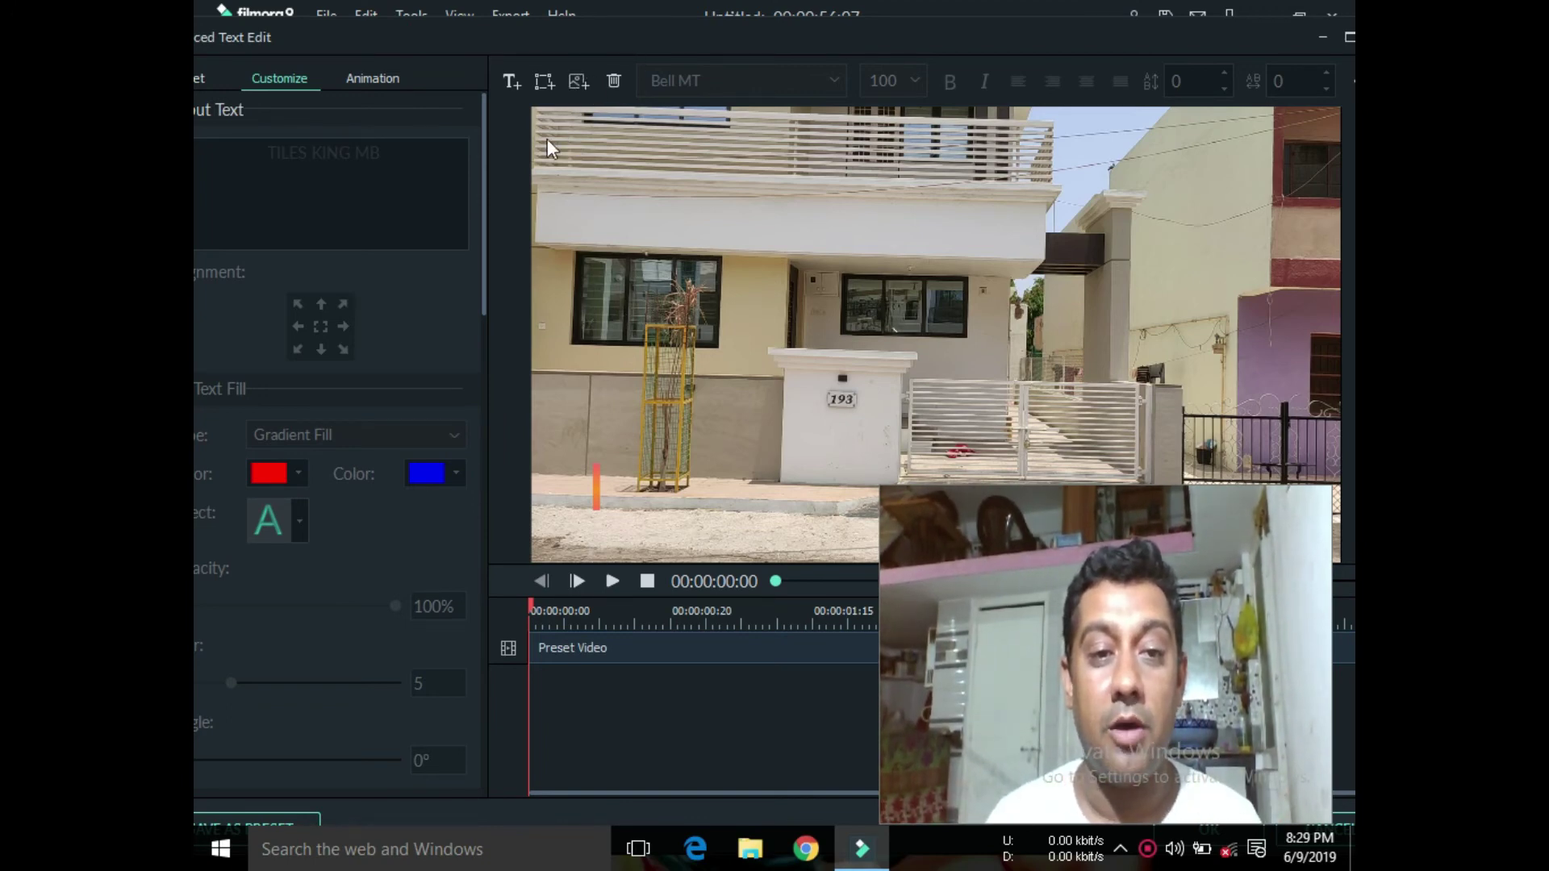
Step: Insert the pinch bomb image from the MY WORK (F:) drive into the title
left_click(579, 79)
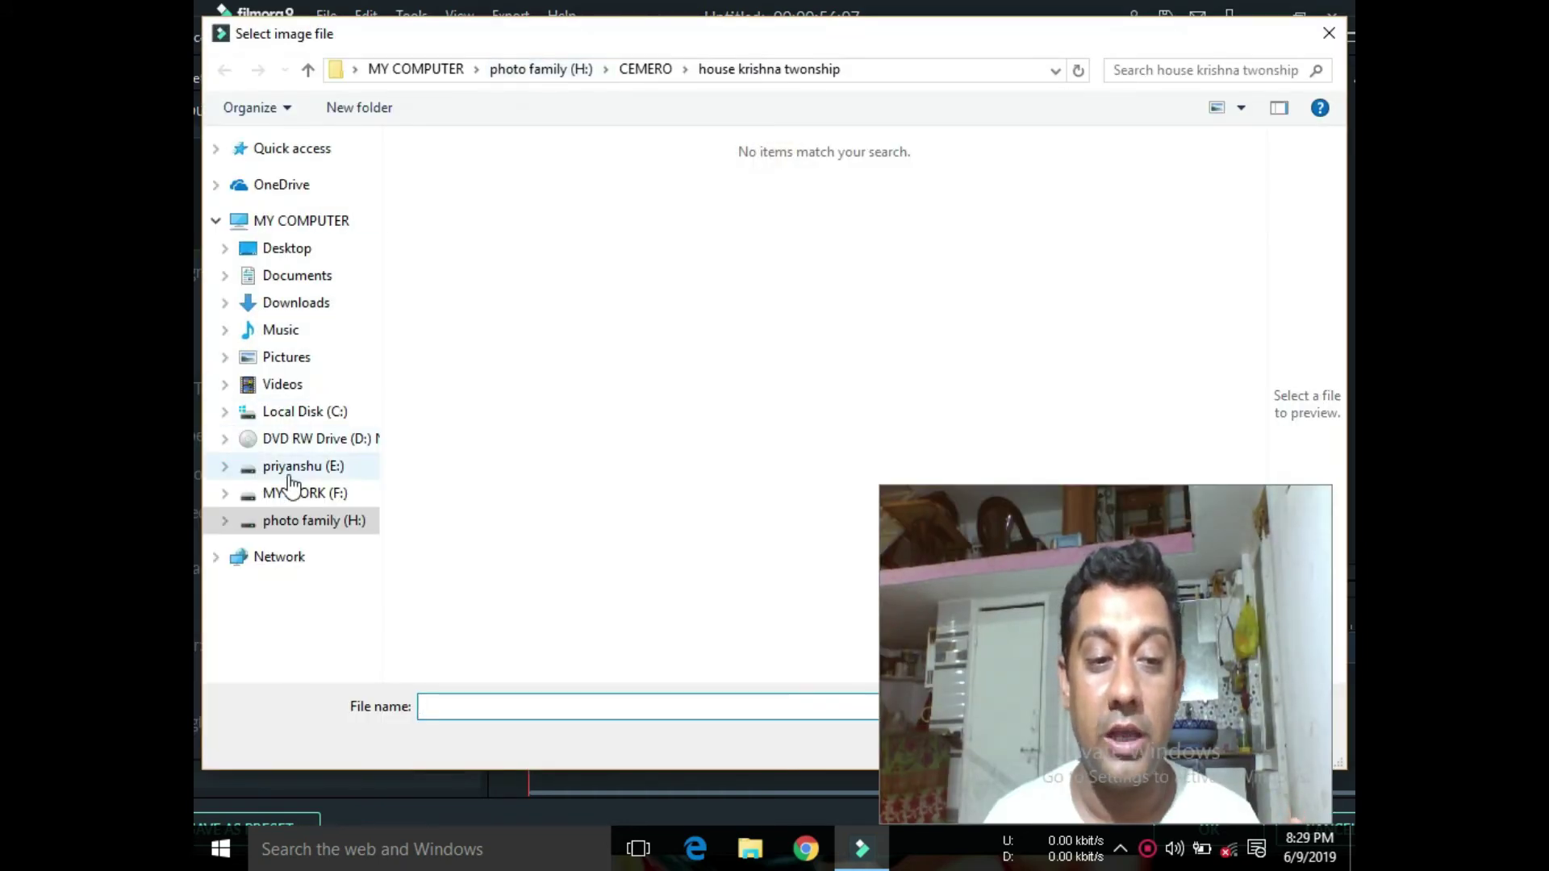
left_click(292, 496)
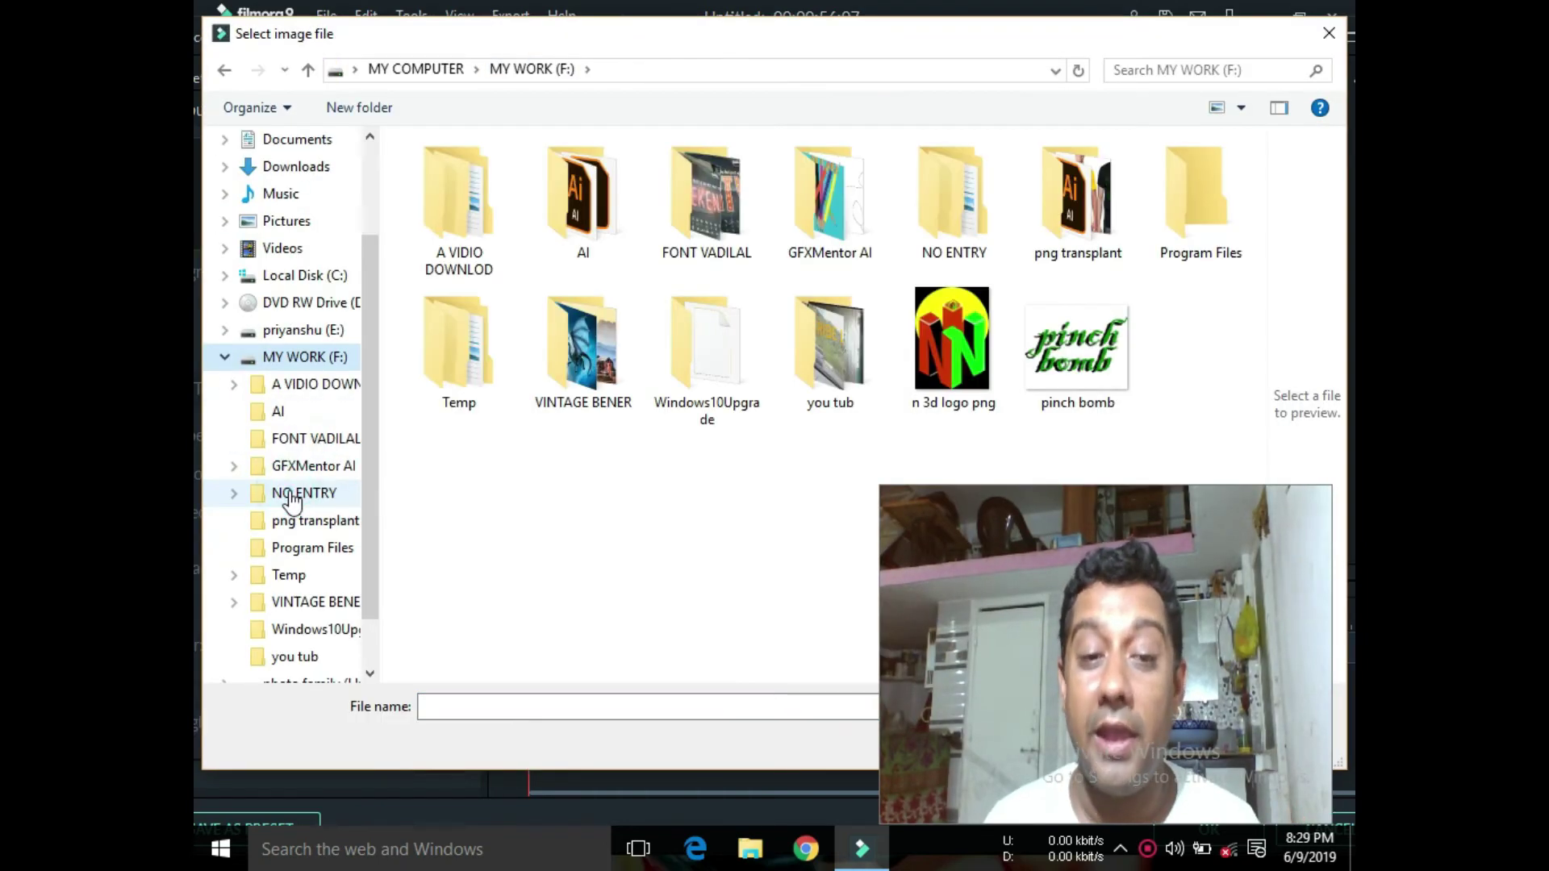
left_click(1087, 352)
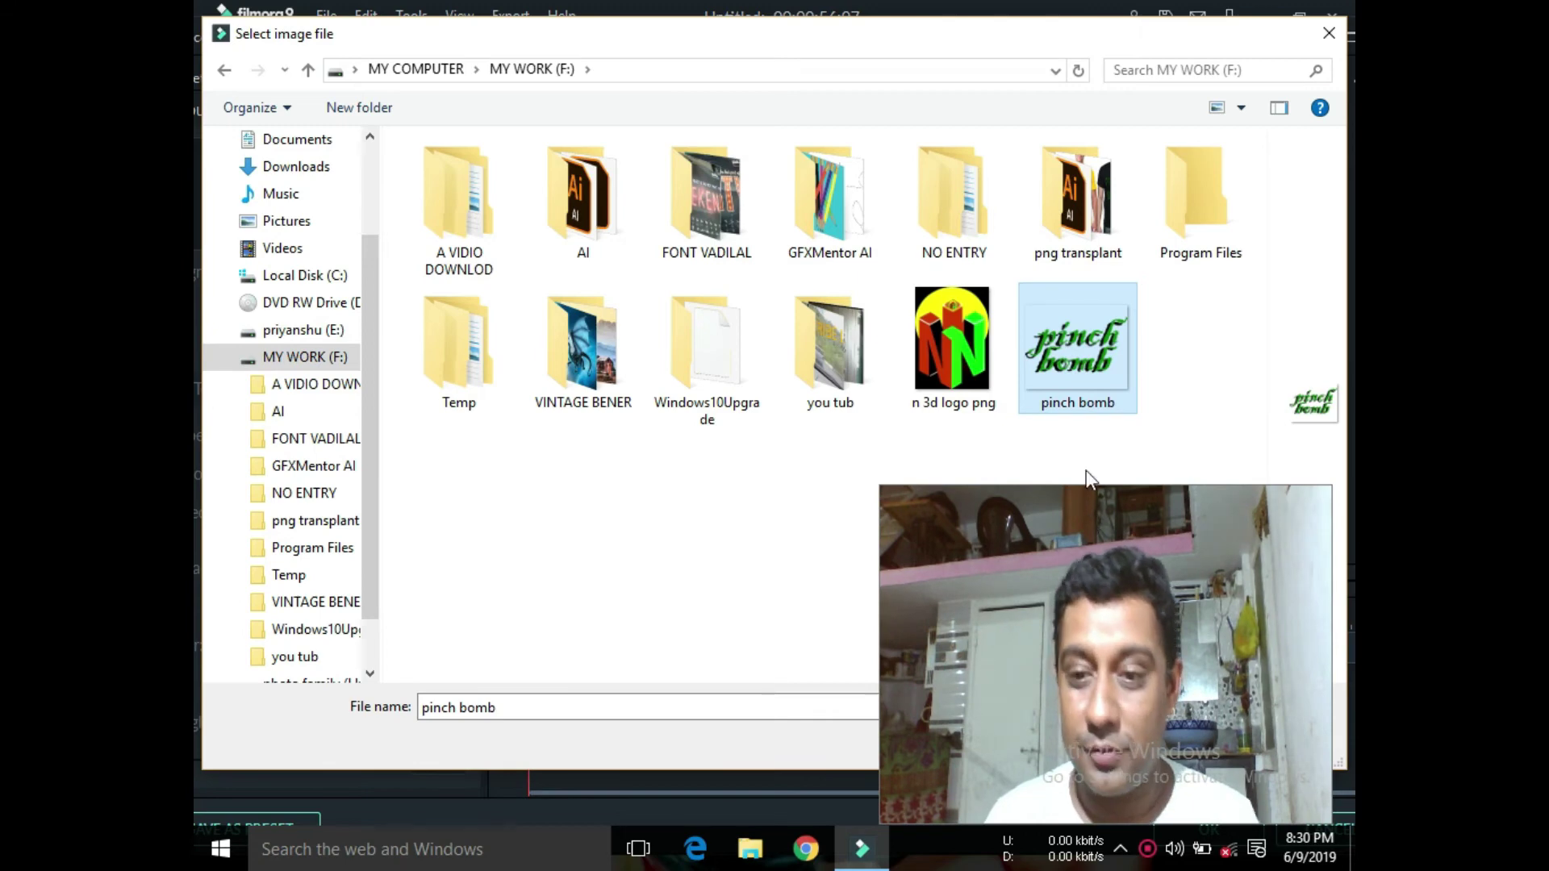
double_click(1072, 371)
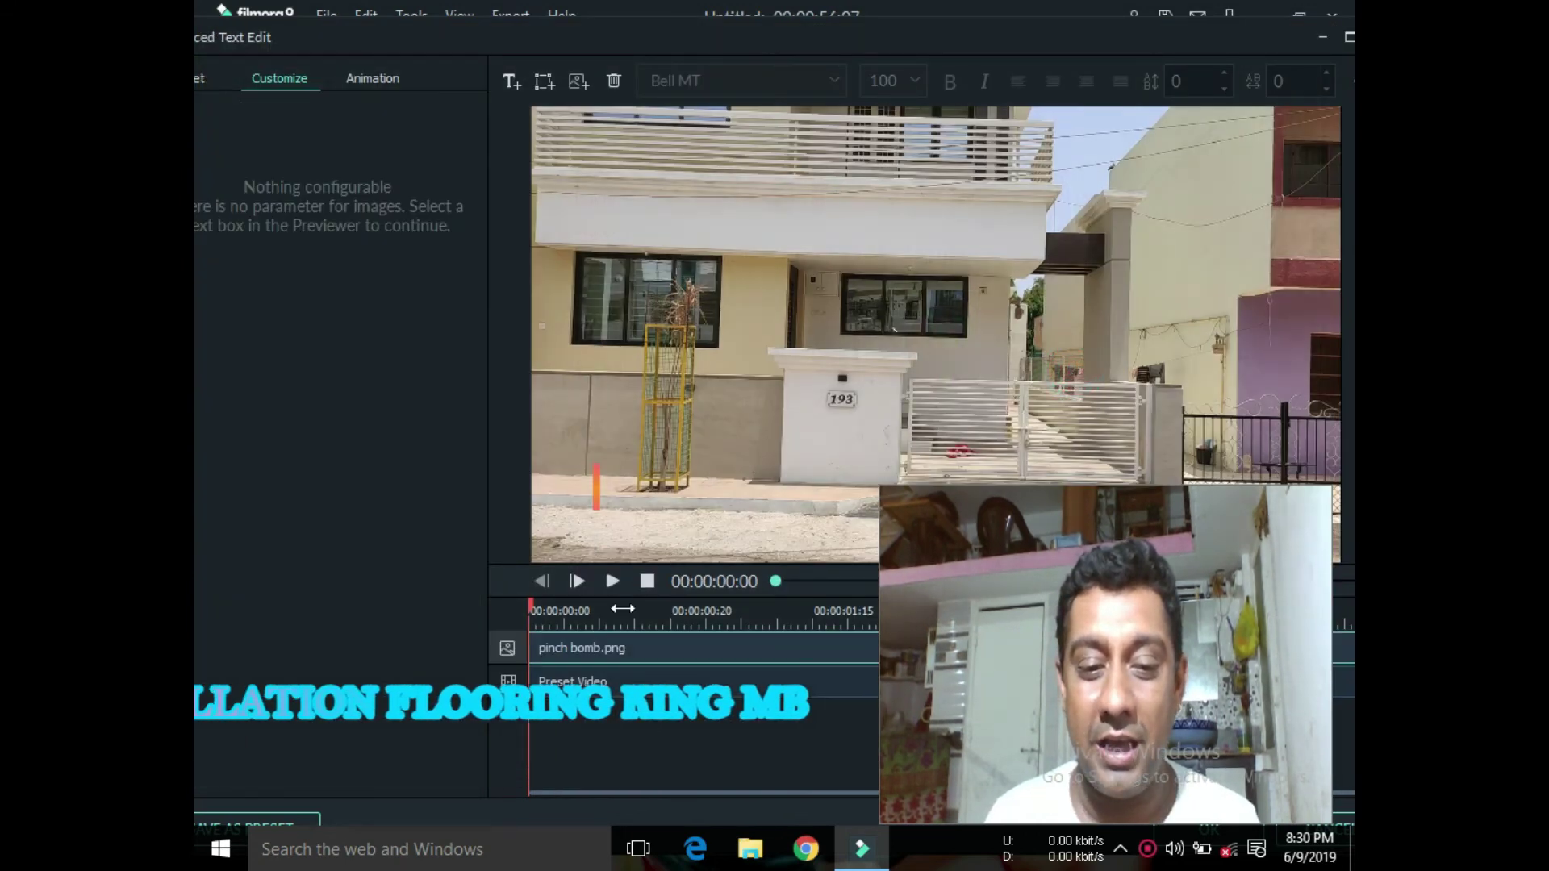
Step: Shrink the pinch bomb image to roughly half its size and place it in the upper-right corner of the frame
left_click(649, 647)
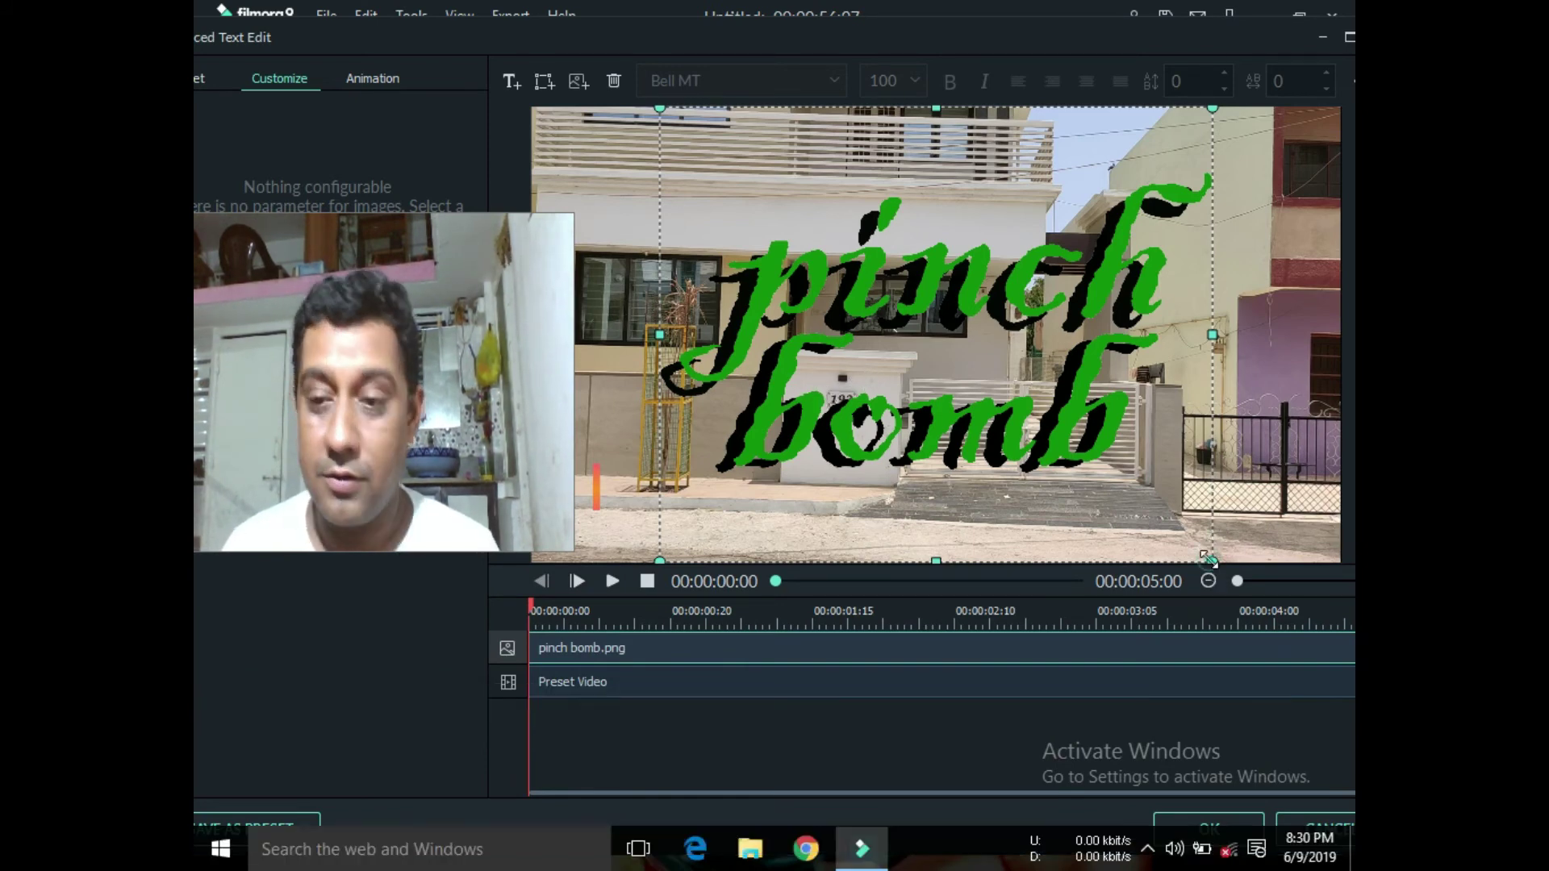
left_click_drag(1210, 558, 933, 355)
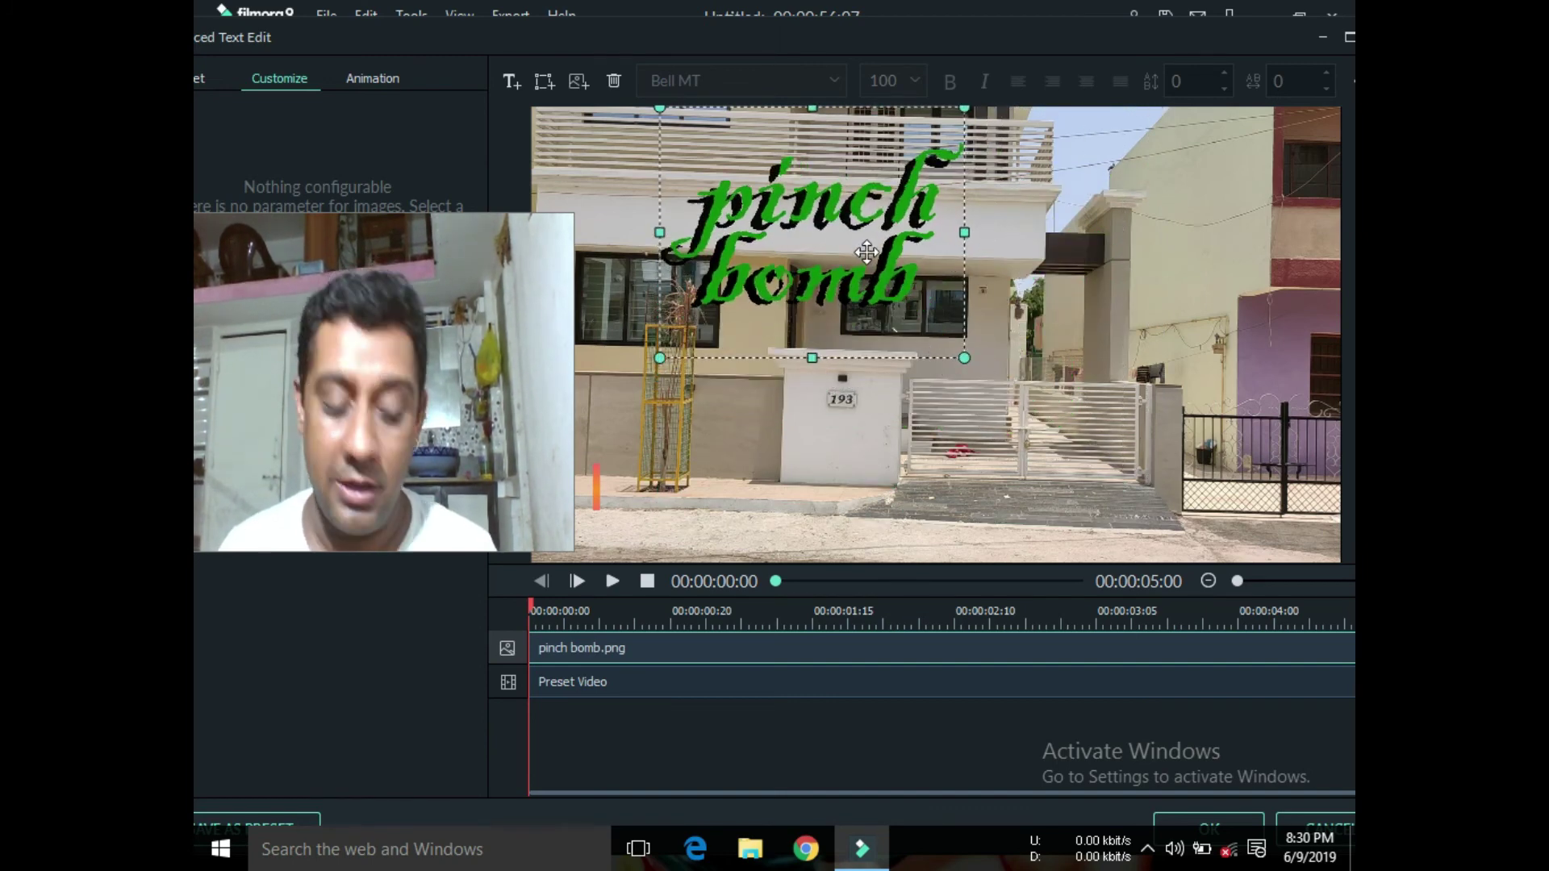
left_click_drag(875, 276, 1234, 247)
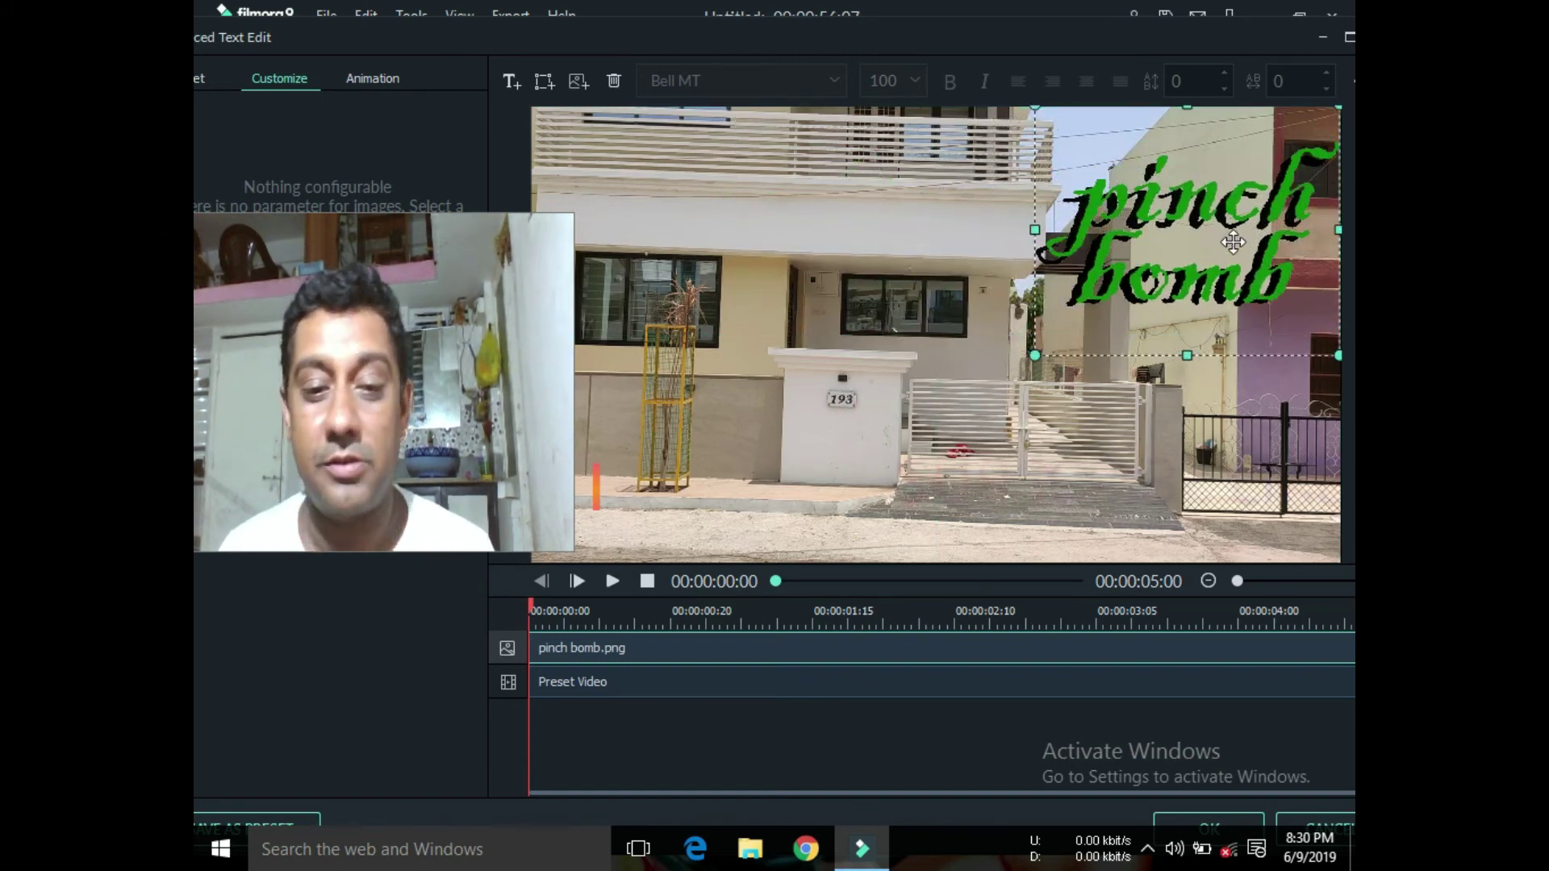
Step: Insert the n 3d logo png image from the MY WORK (F:) drive and enlarge it beyond the frame's height
left_click(574, 81)
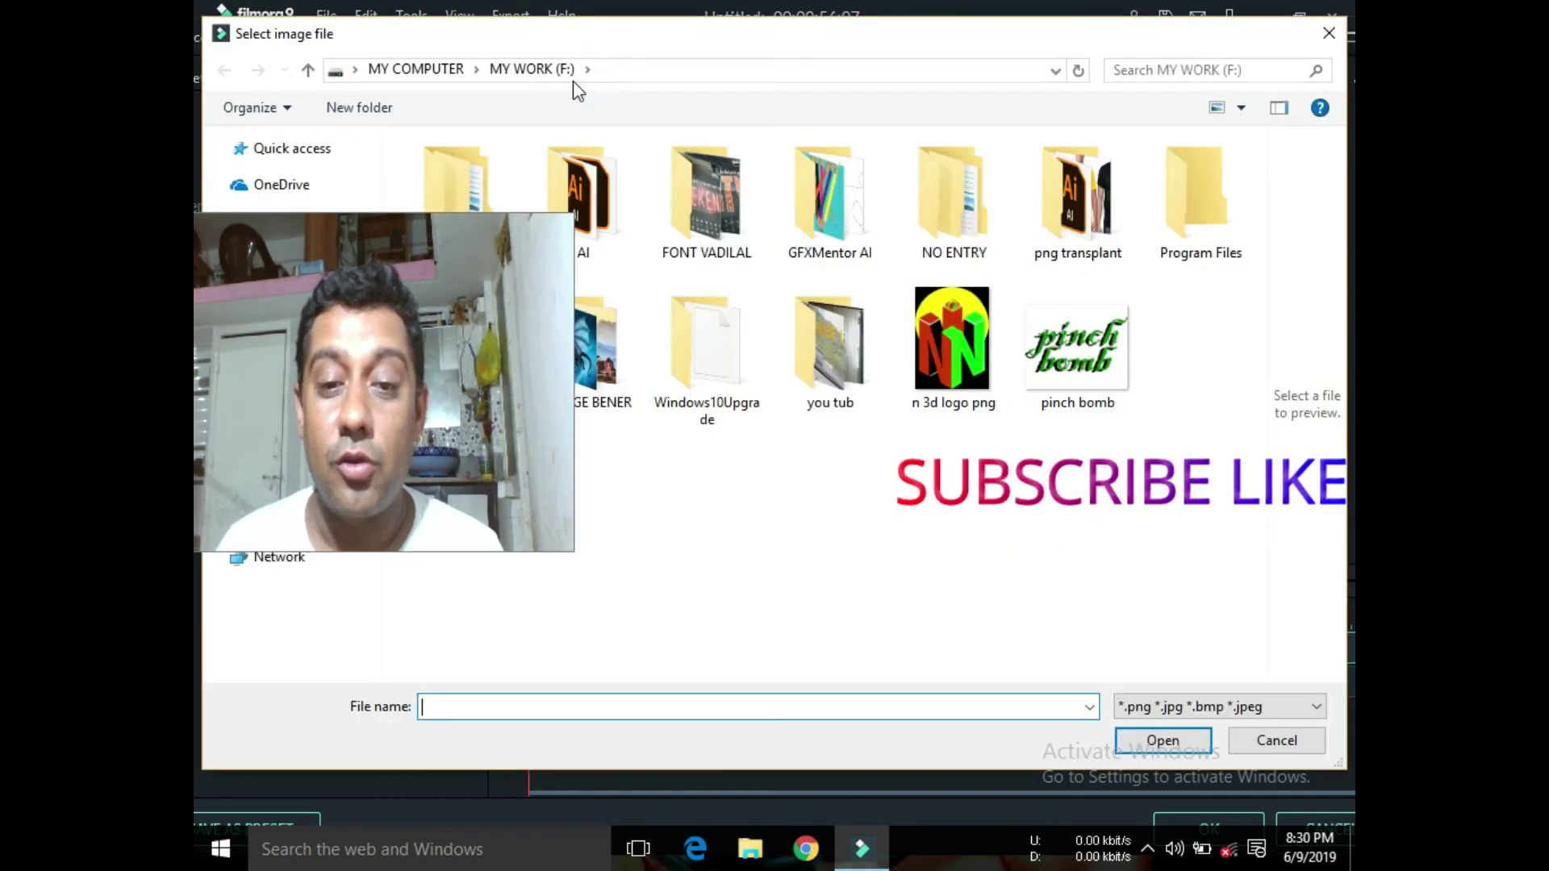
double_click(978, 334)
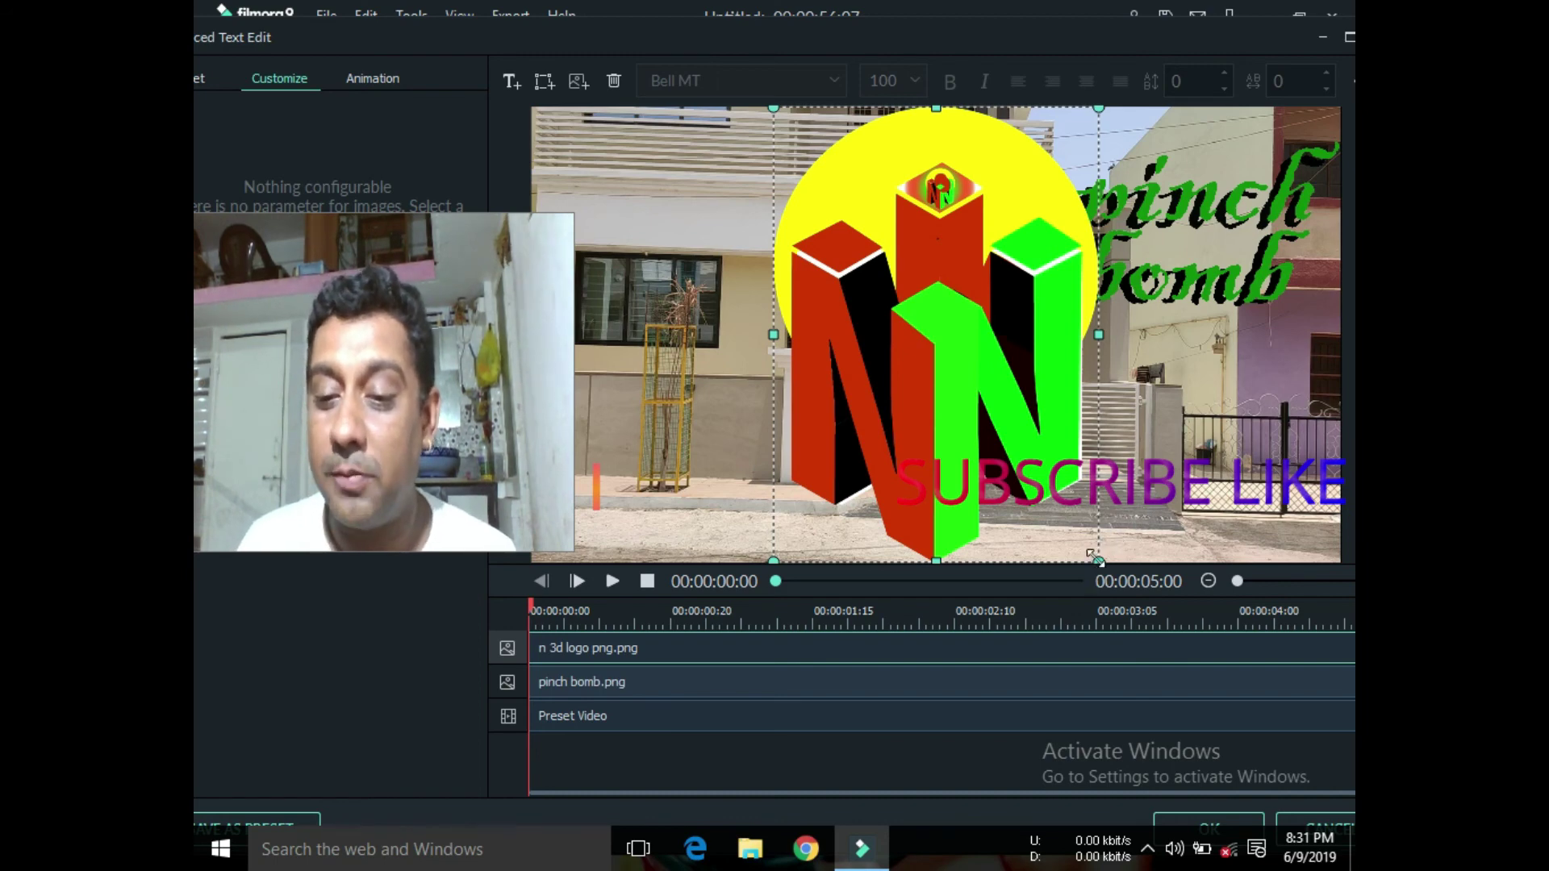
left_click_drag(1093, 555, 1329, 733)
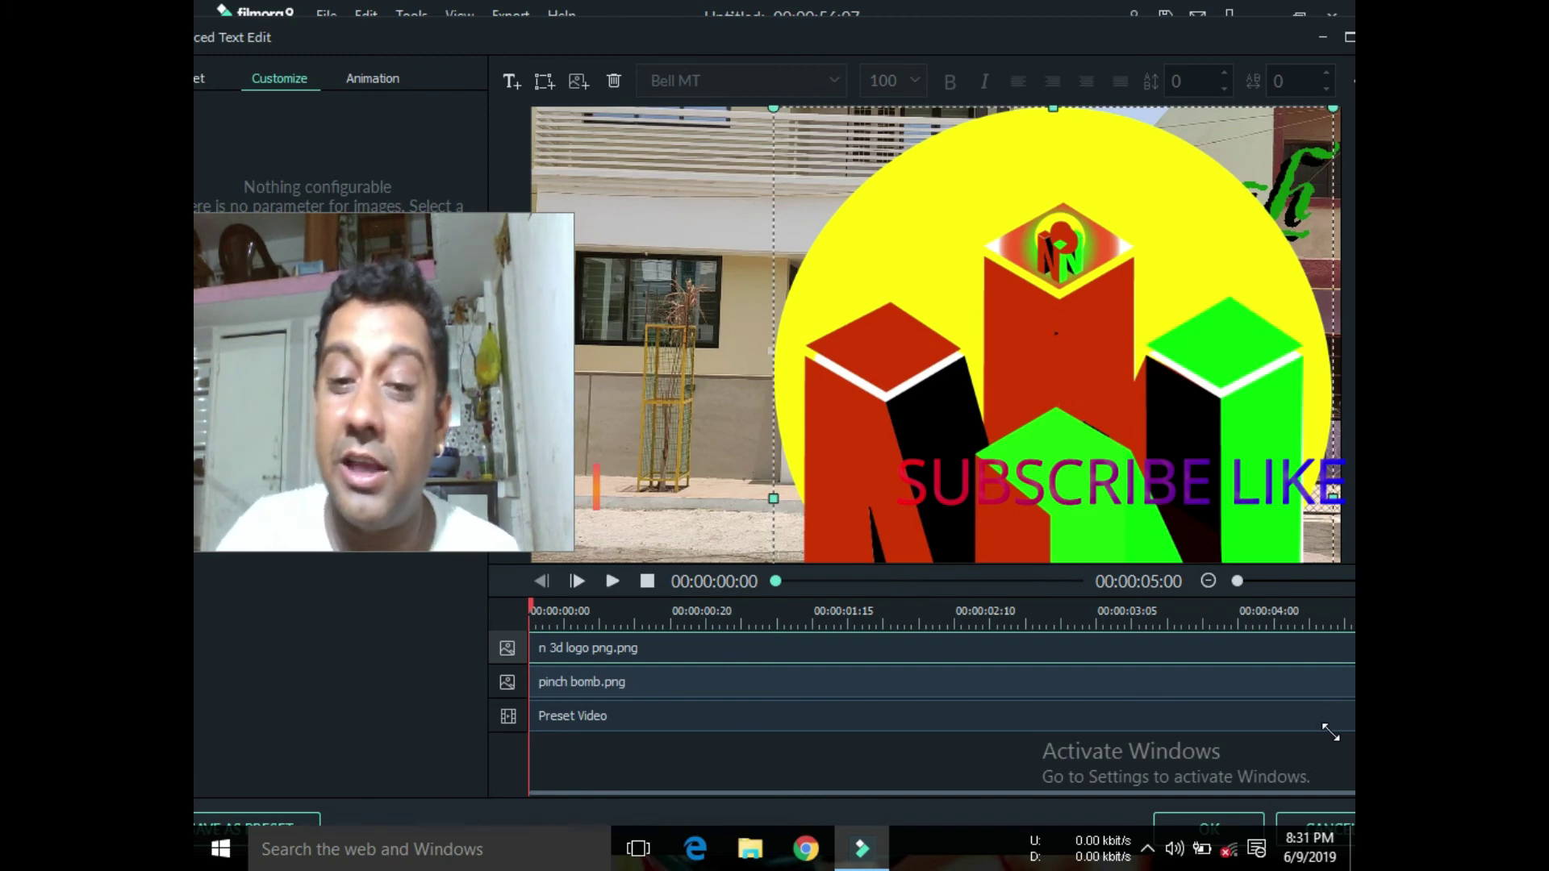
left_click_drag(1330, 733, 1275, 680)
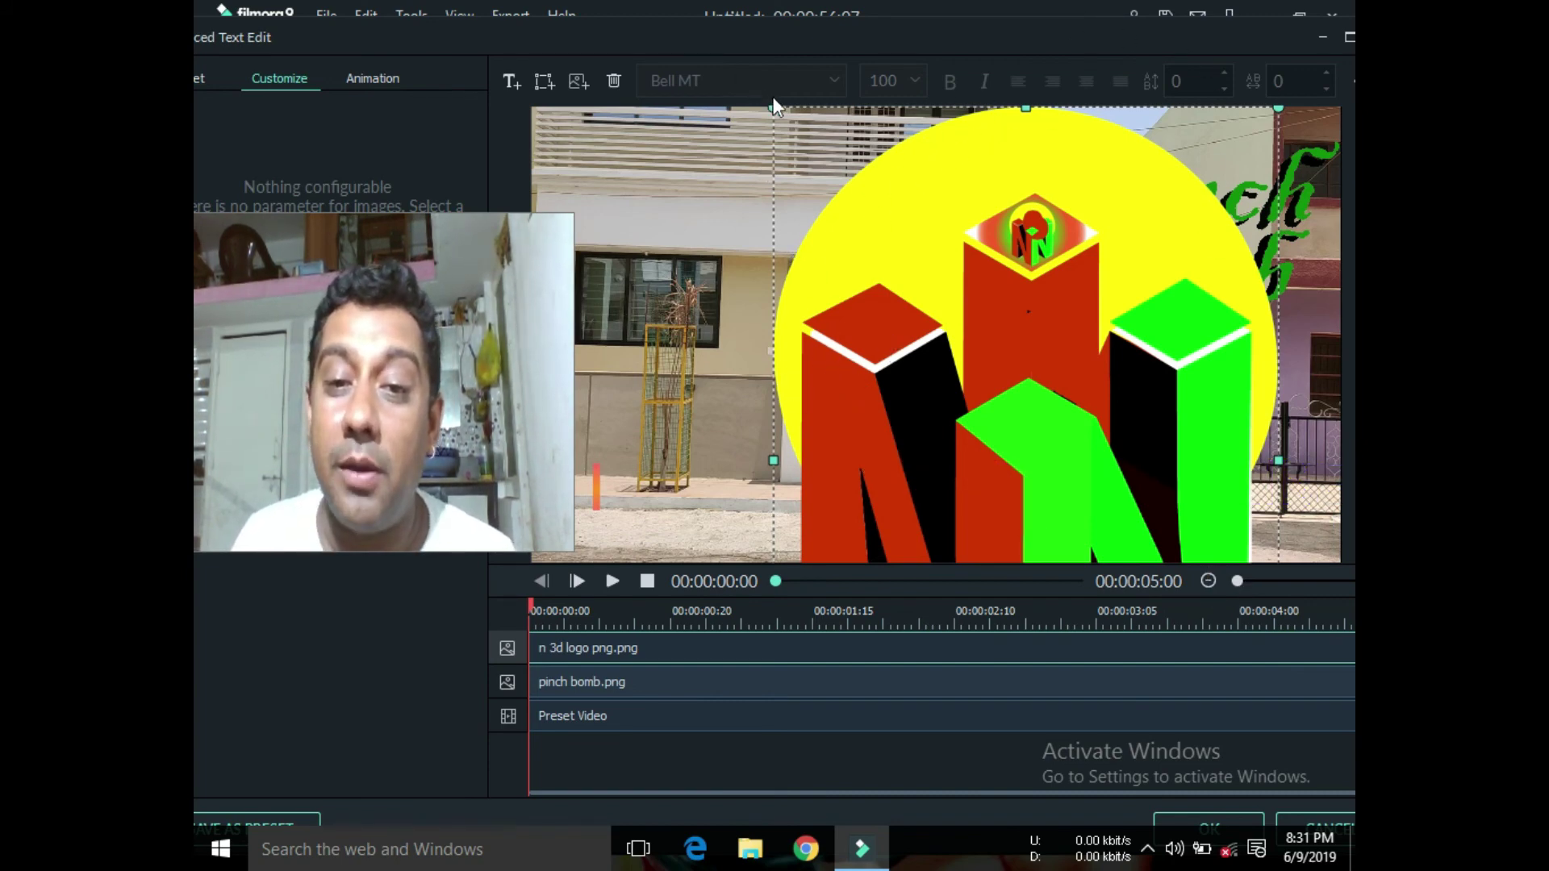
Step: Shrink the n 3d logo image to a small badge and place it in the upper-left corner of the frame
left_click_drag(772, 109, 802, 188)
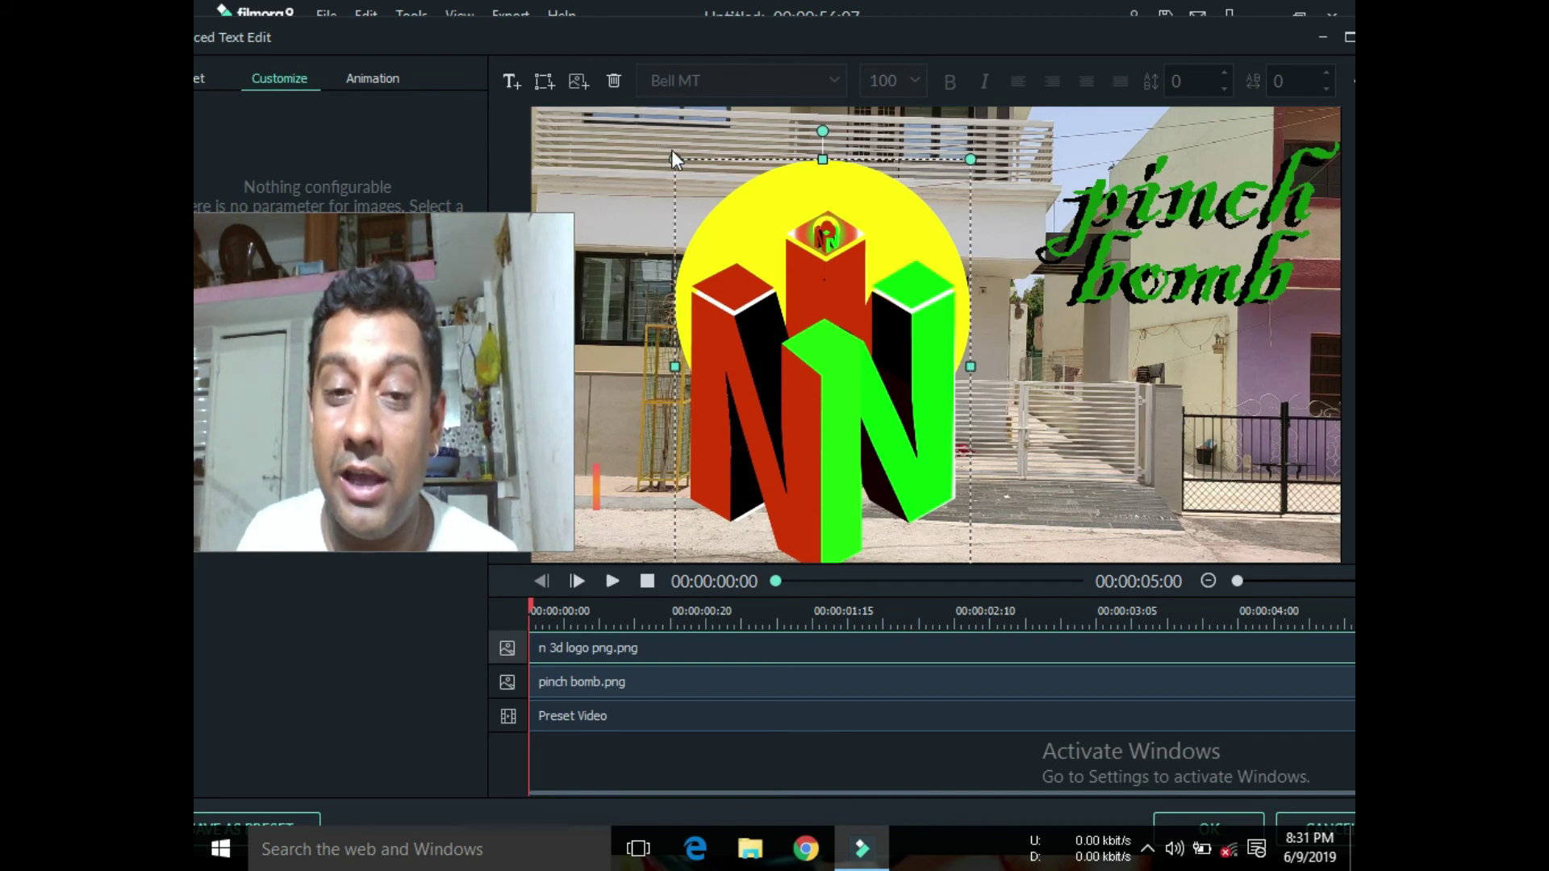
left_click_drag(672, 153, 780, 307)
left_click_drag(879, 305, 754, 149)
left_click_drag(860, 190, 1064, 420)
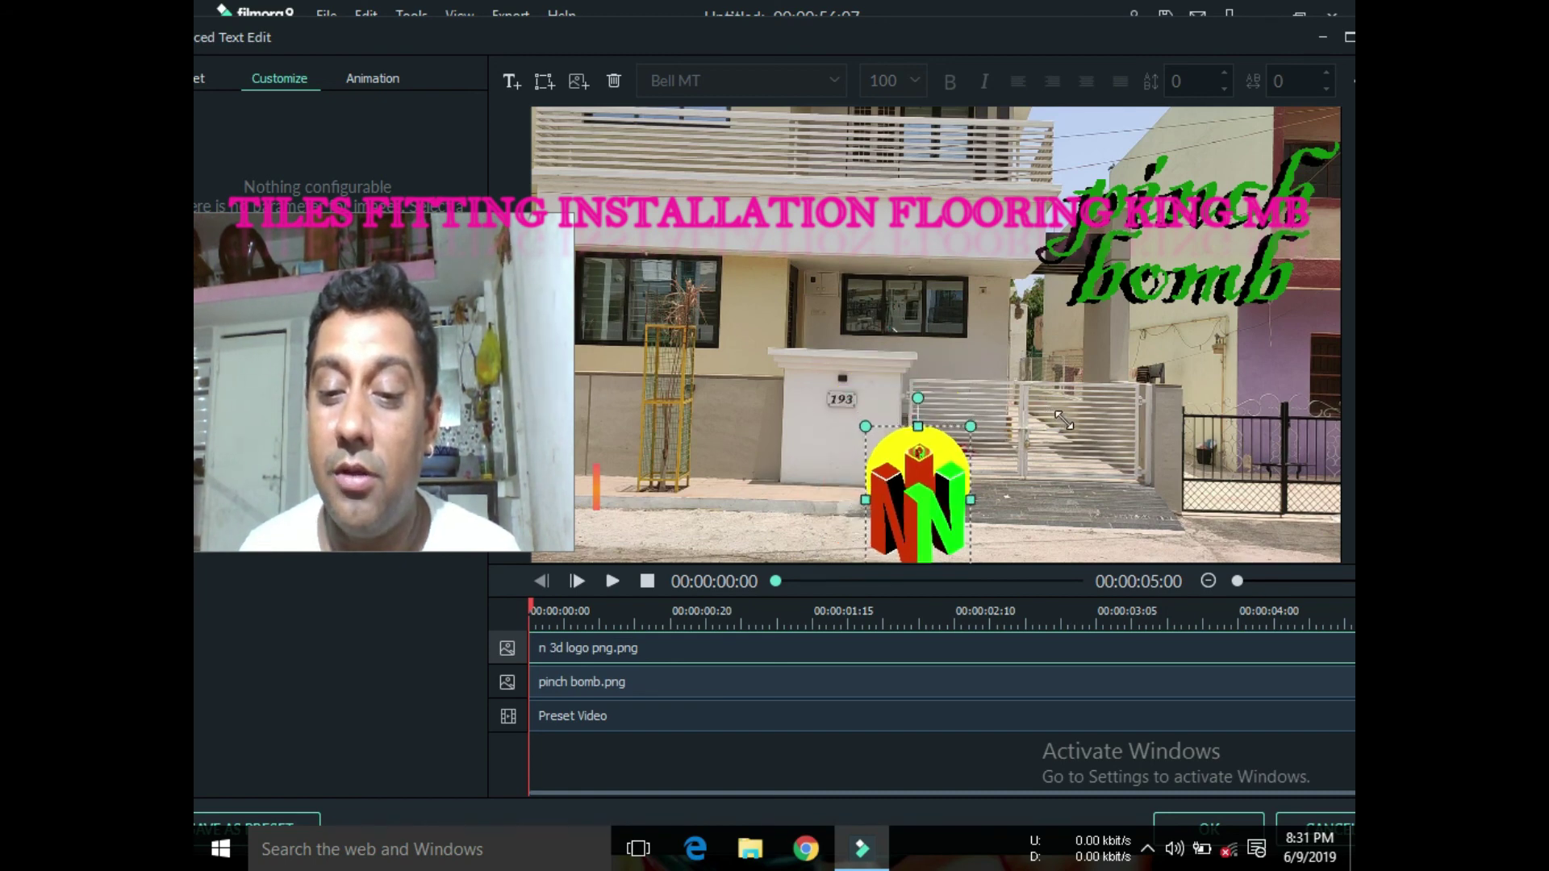
left_click_drag(934, 463, 927, 349)
left_click_drag(1031, 323, 620, 165)
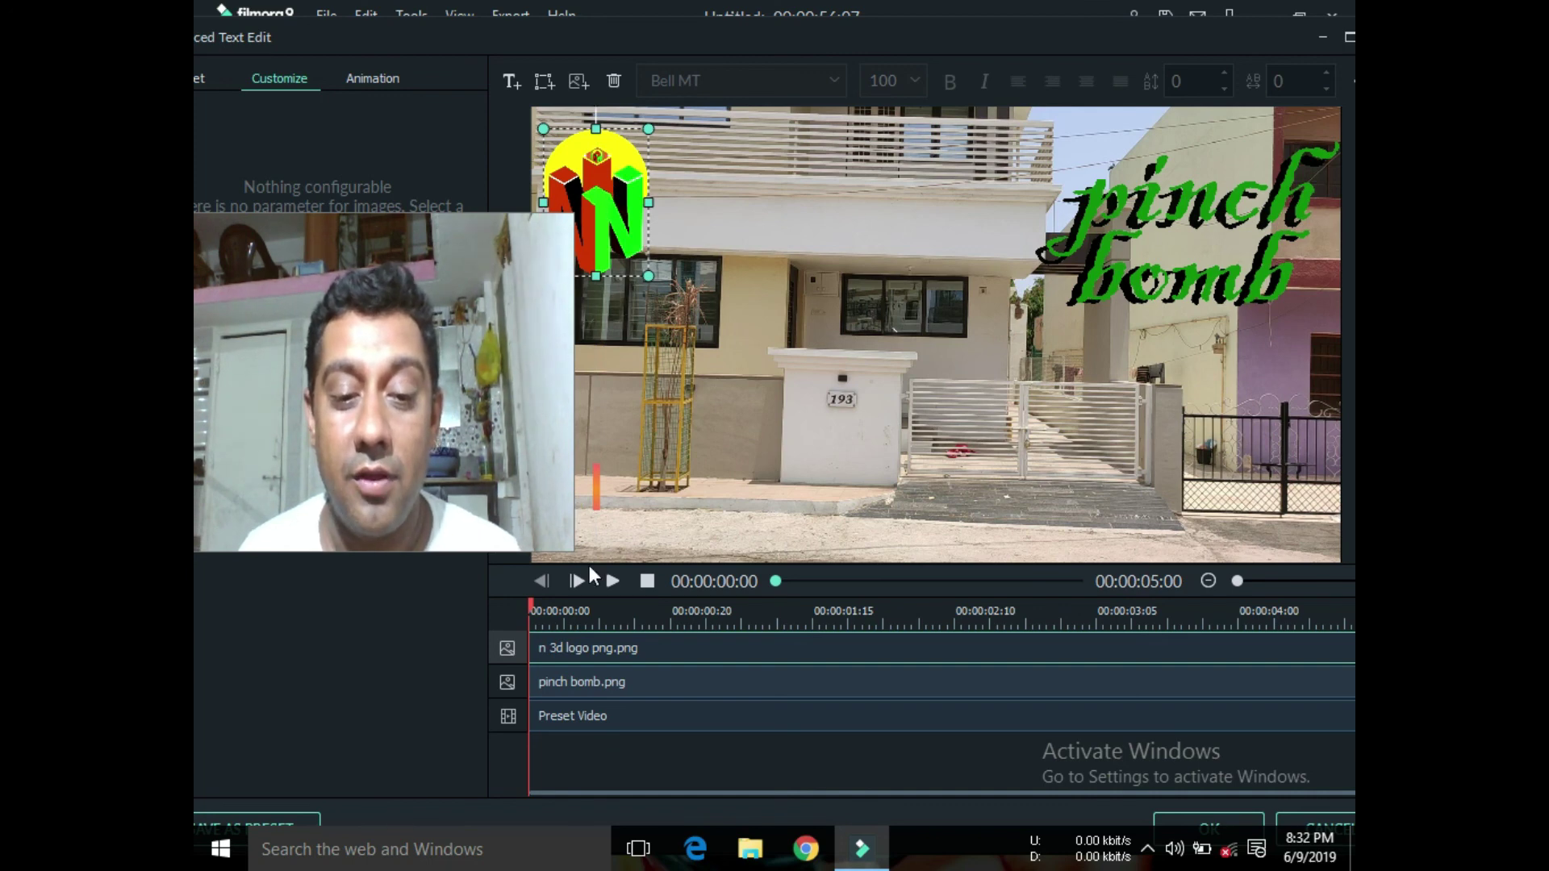
Step: Select the n 3d logo, pinch bomb and Preset Video layers together and delete them
left_click(589, 713)
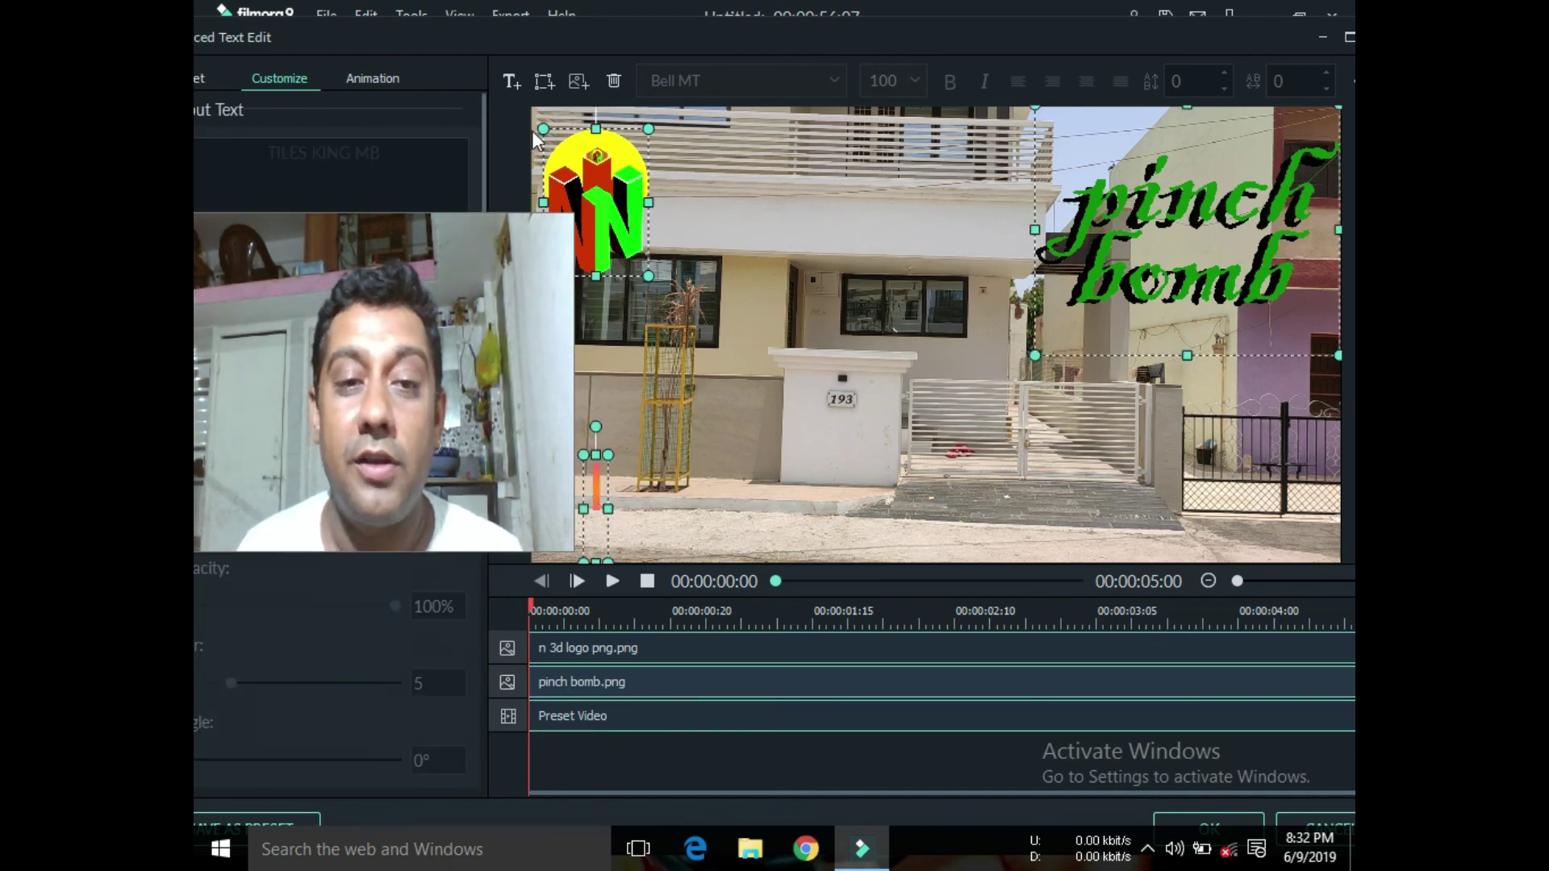
left_click(613, 79)
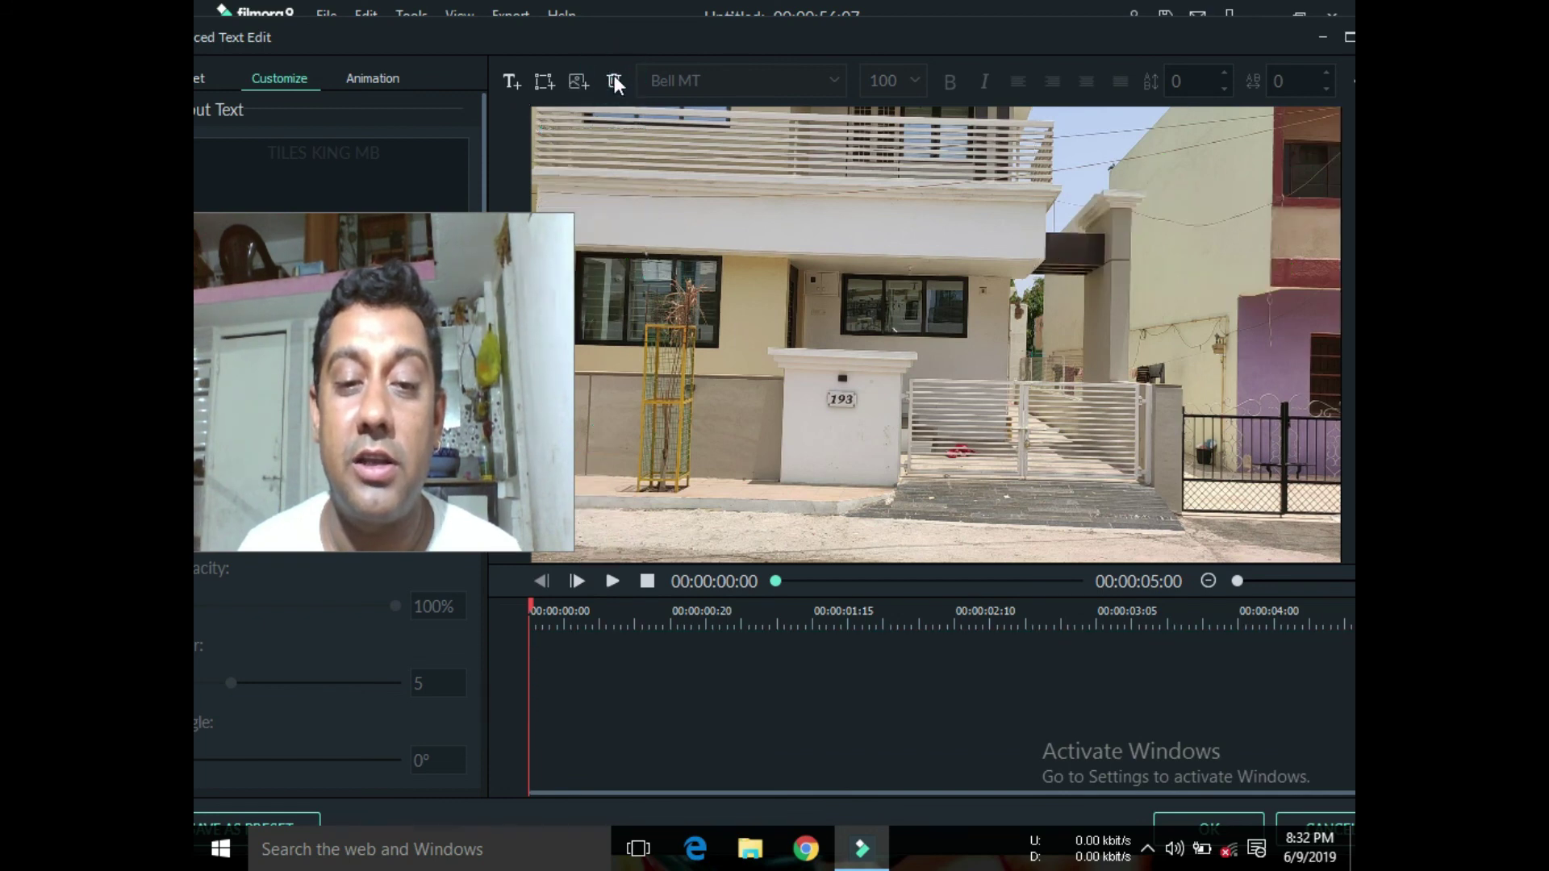